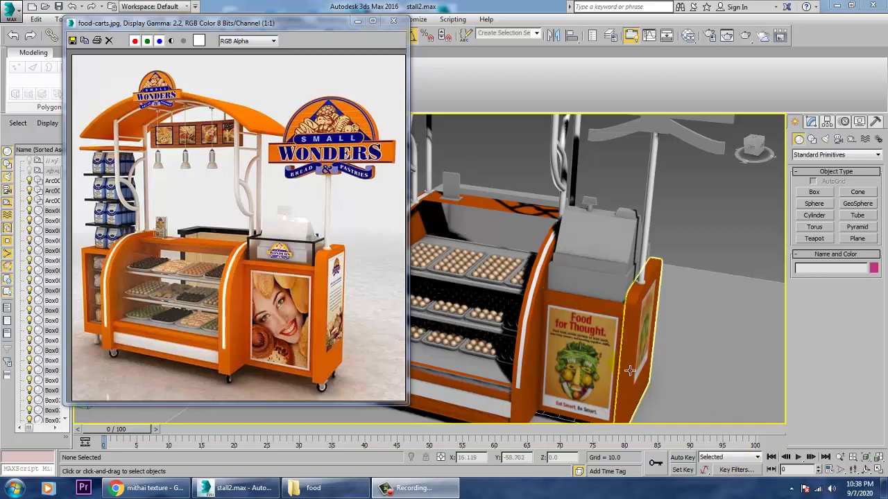
middle_click_drag(627, 407, 637, 326, "alt")
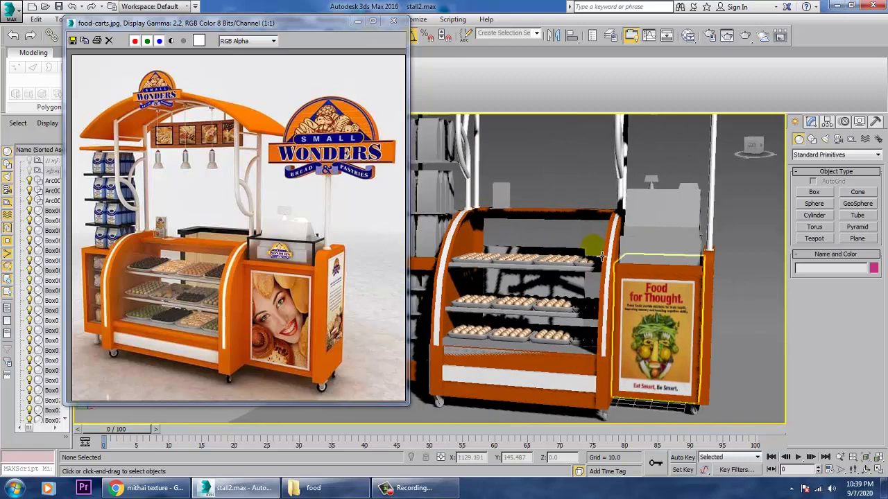
scroll(637, 307, "up", 3)
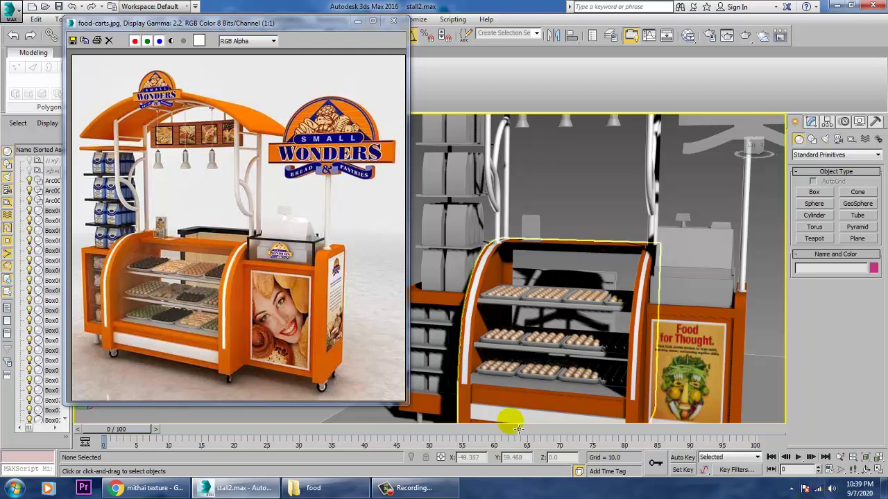
left_click(557, 265)
right_click(551, 263)
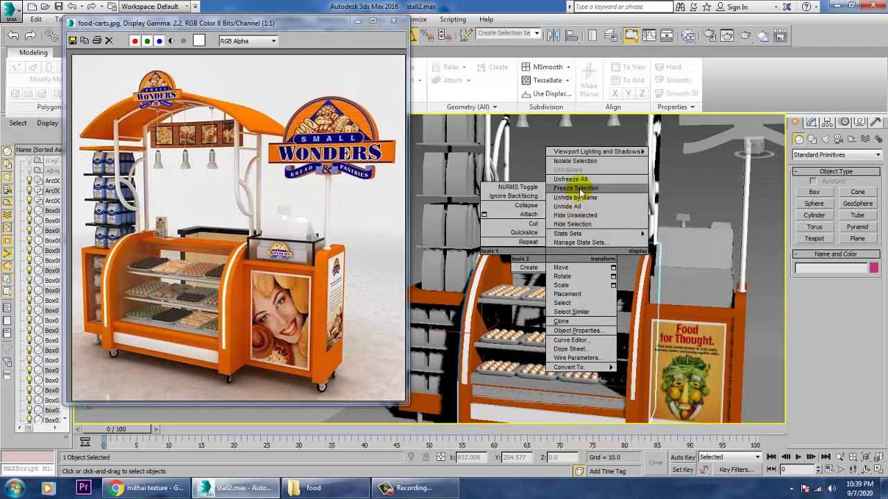
left_click(533, 150)
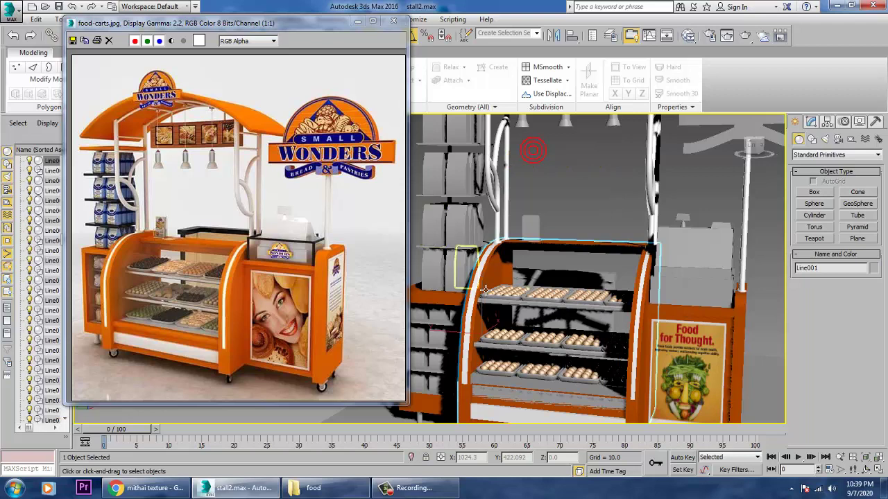
- Select the upper and lower front polygons of the front bag standing on the orange side counter
left_click(444, 279)
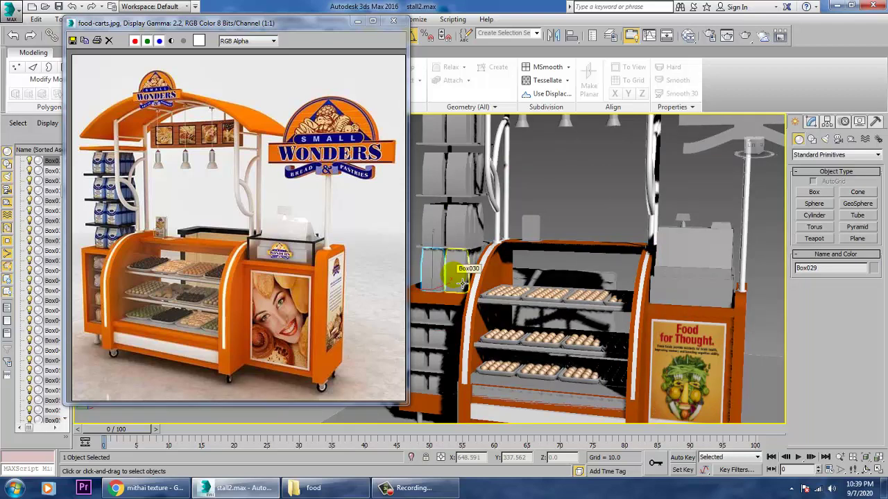
key("z")
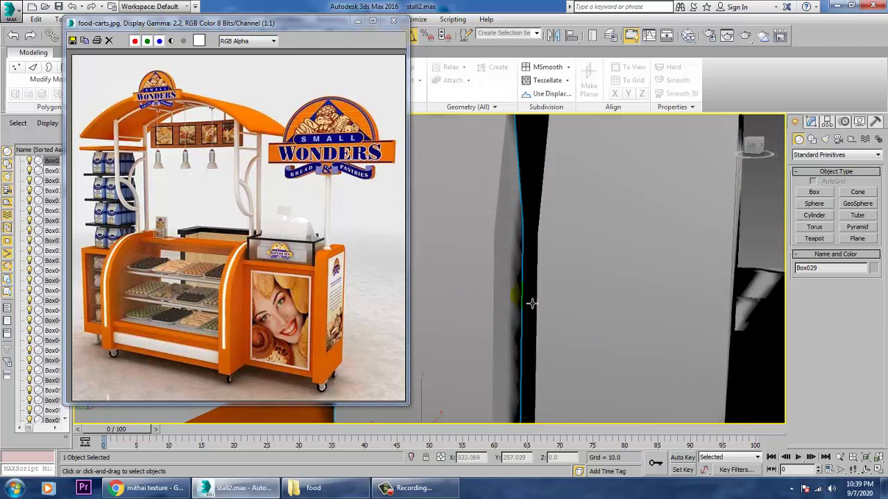
scroll(564, 301, "down", 5)
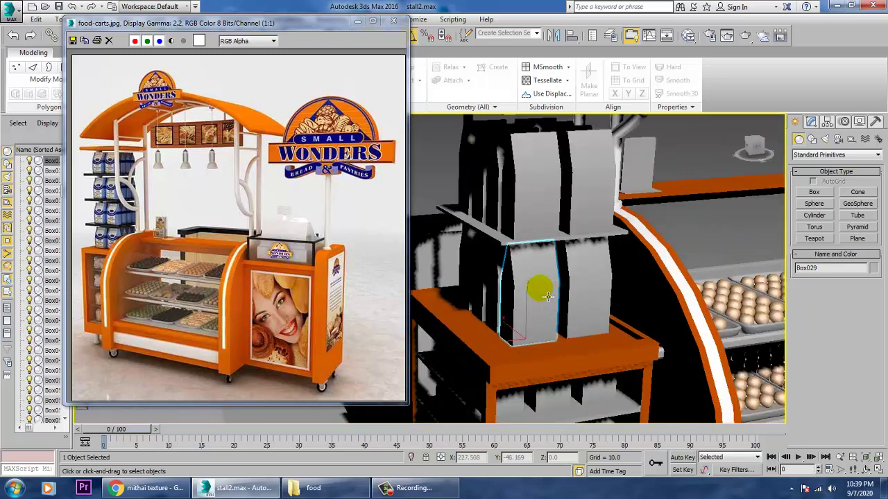
left_click(811, 121)
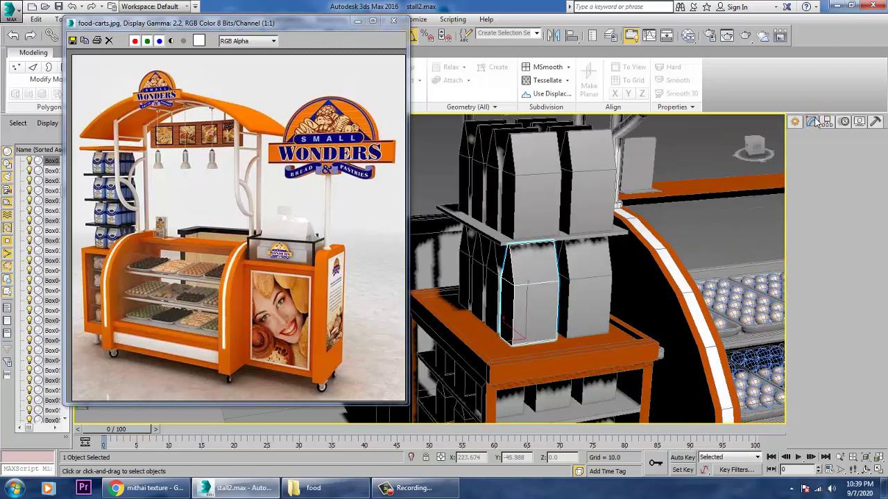
left_click(798, 167)
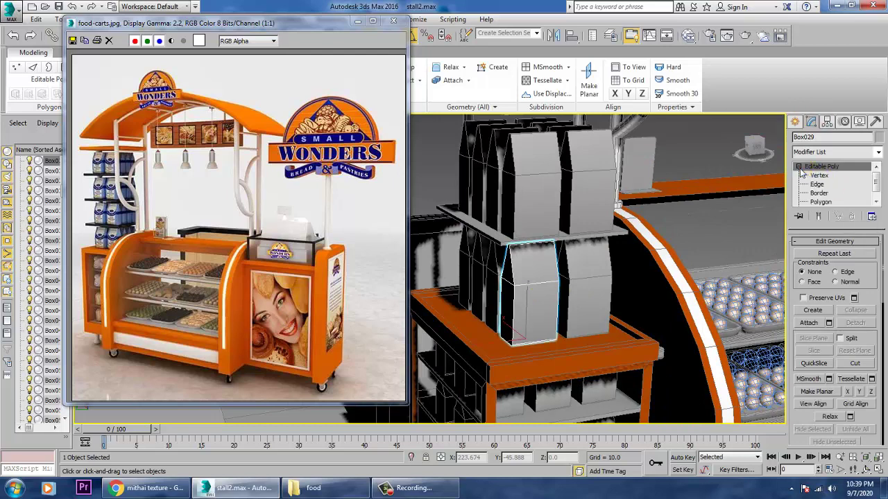
left_click(821, 202)
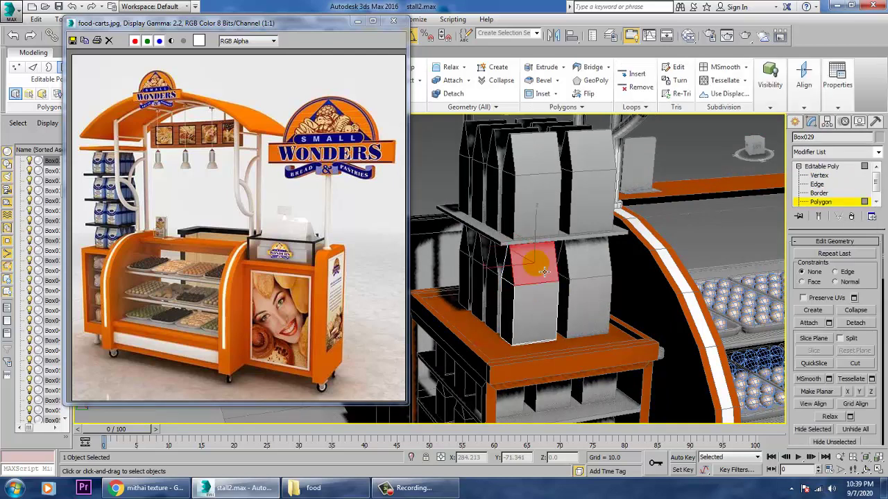
left_click(542, 317)
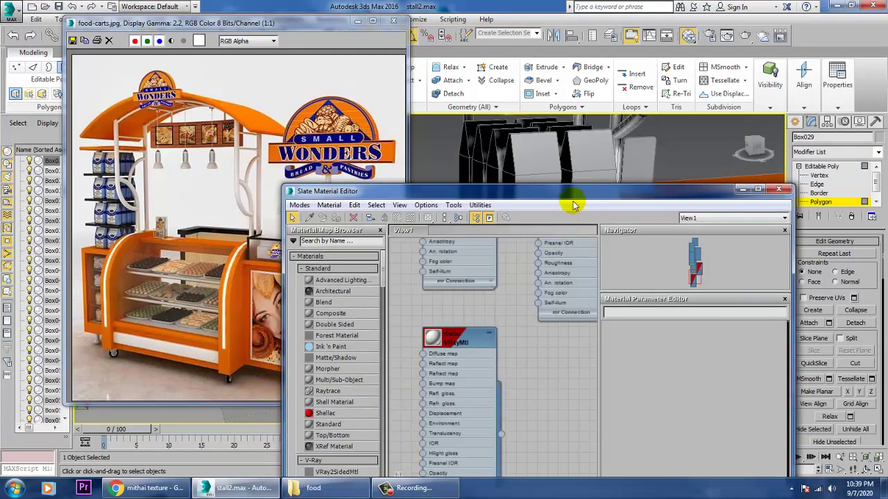
- Create a new VRayMtl in the Slate Material Editor and open its parameters
left_click_drag(573, 200, 556, 56)
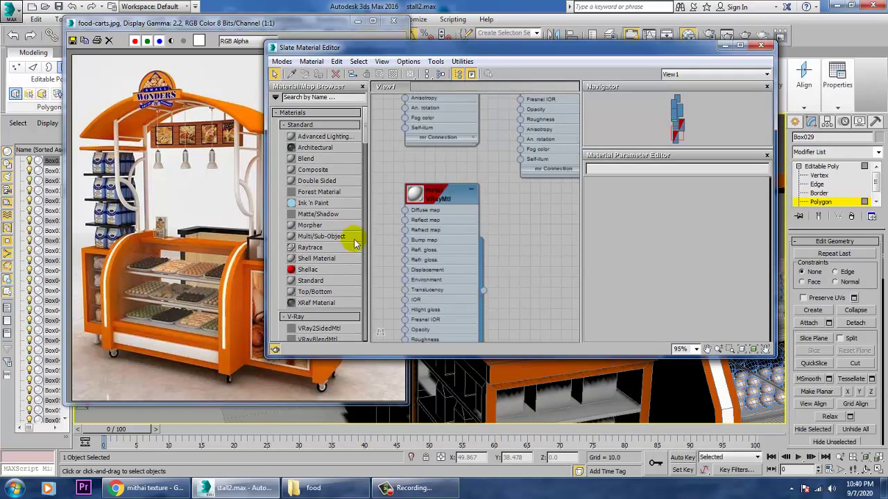
left_click_drag(367, 142, 373, 179)
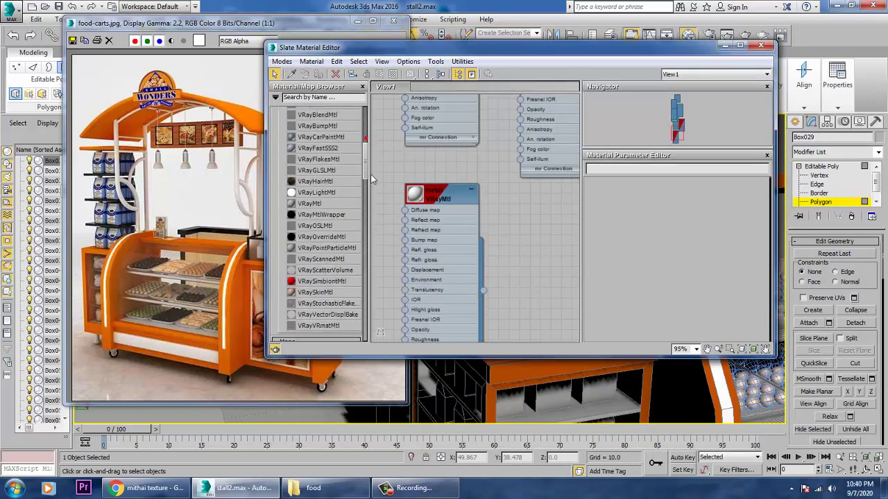
left_click_drag(520, 216, 520, 216)
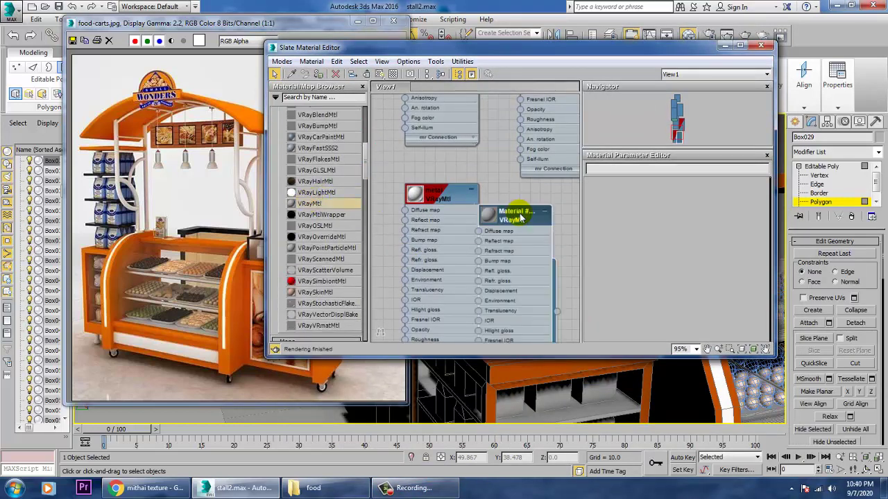
double_click(516, 215)
- Load -sweet-home-butter-twist-biscuits-655 from the Desktop's food folder as the new material's diffuse bitmap
left_click(666, 196)
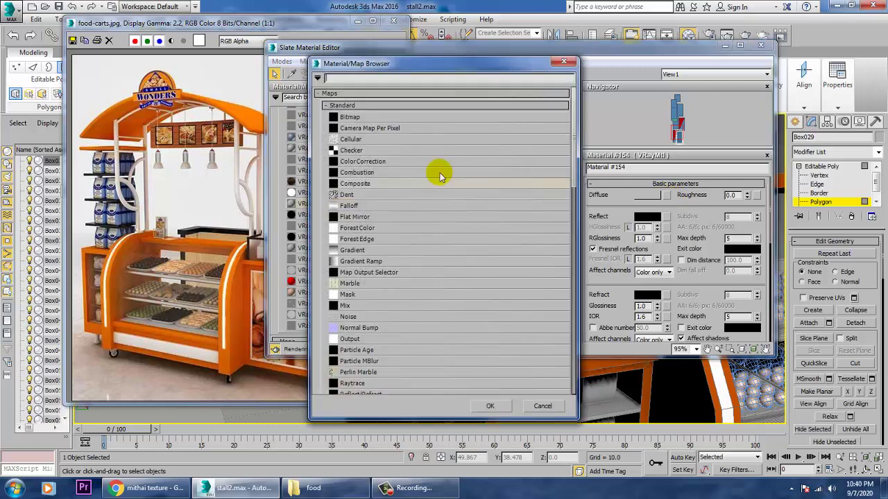
double_click(355, 117)
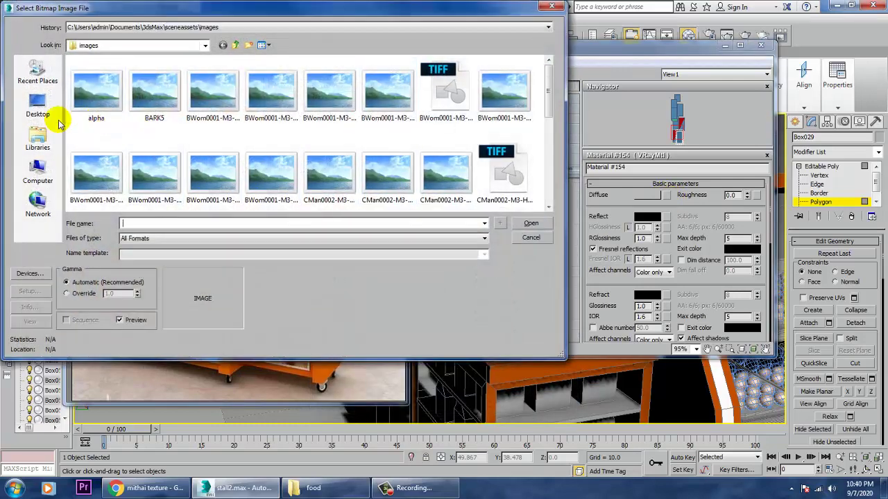
left_click(38, 106)
scroll(161, 123, "down", 3)
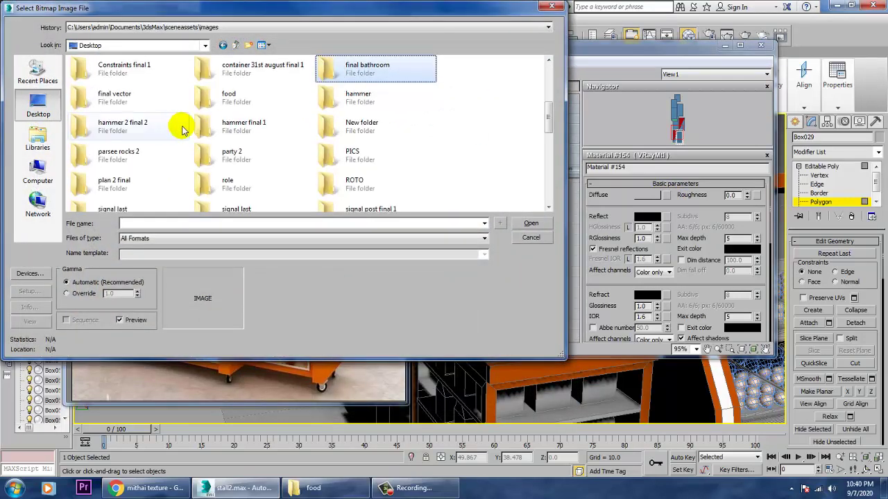
left_click(241, 104)
double_click(241, 104)
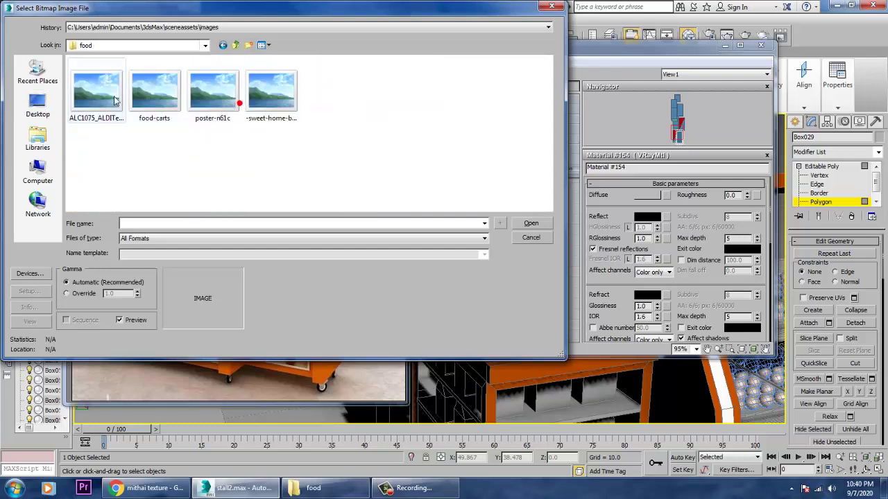
left_click(108, 93)
left_click(157, 91)
left_click(229, 100)
left_click(282, 96)
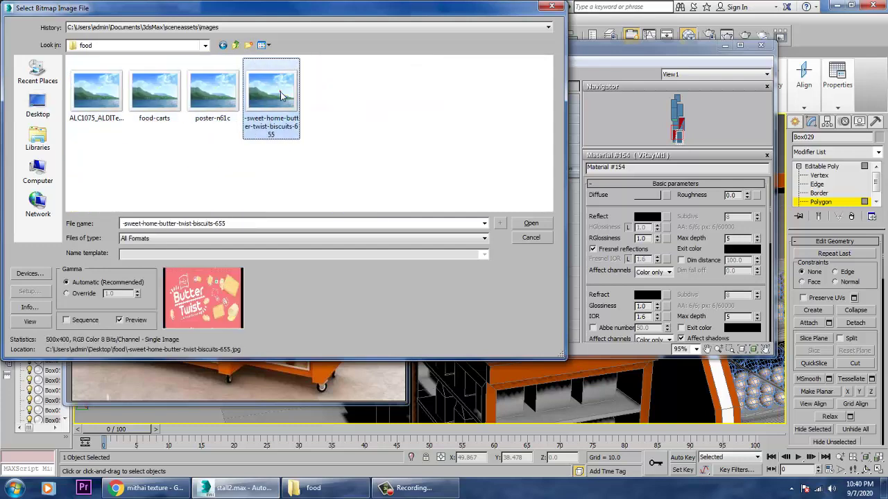
double_click(276, 96)
- Assign the biscuit material to the bag's selected front polygons and show its texture in the viewport
left_click(504, 215)
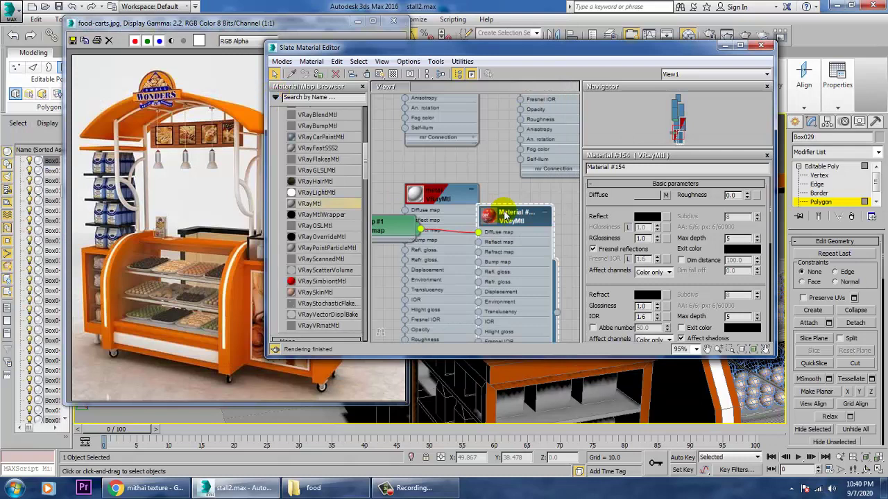
left_click(317, 74)
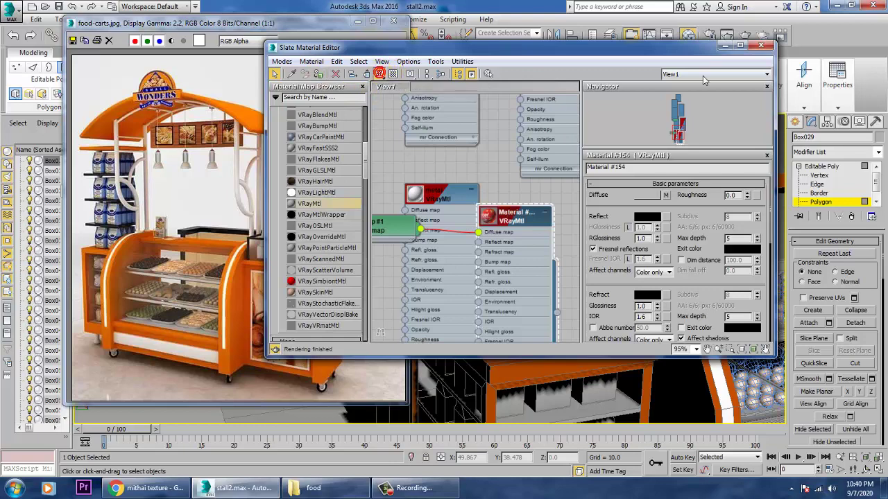
left_click(725, 46)
scroll(569, 320, "up", 5)
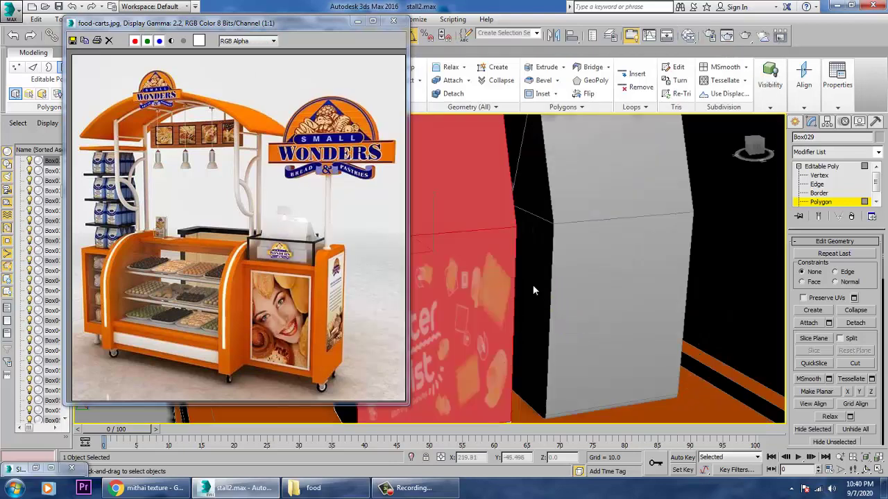
middle_click_drag(532, 290, 664, 261, "alt")
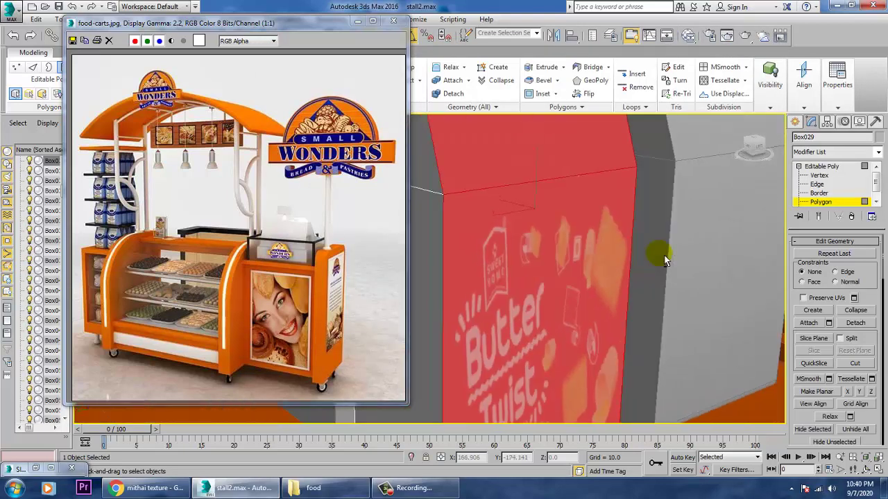
scroll(636, 257, "down", 3)
scroll(601, 258, "down", 4)
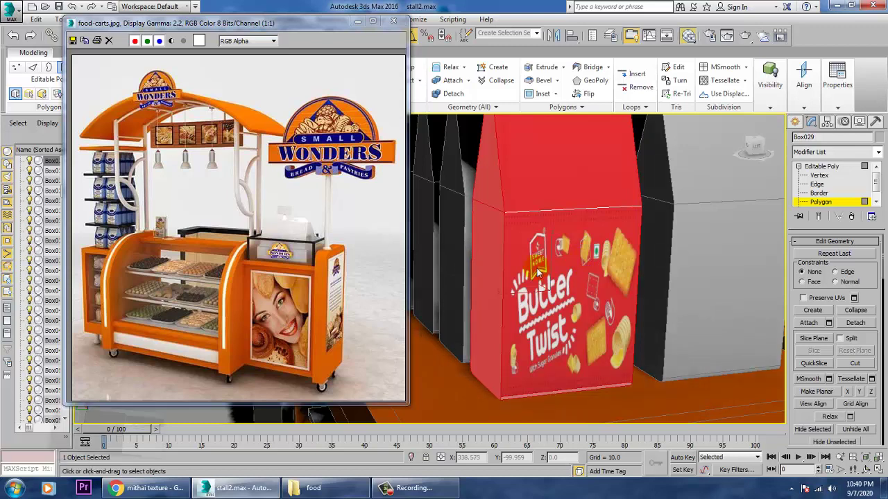
- Create a second VRayMtl and sample its diffuse colour from the reference photo's blue bags, RGB 21, 30, 60
key("m")
middle_click_drag(486, 262, 486, 71)
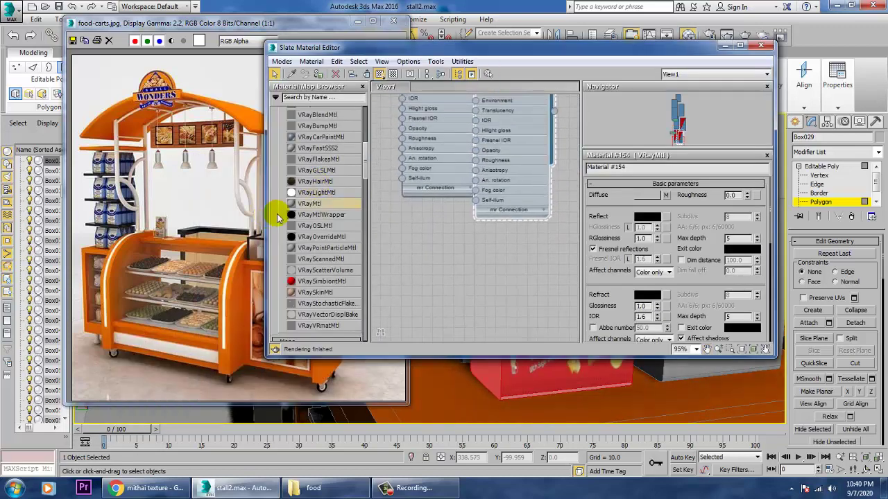
left_click_drag(421, 231, 419, 229)
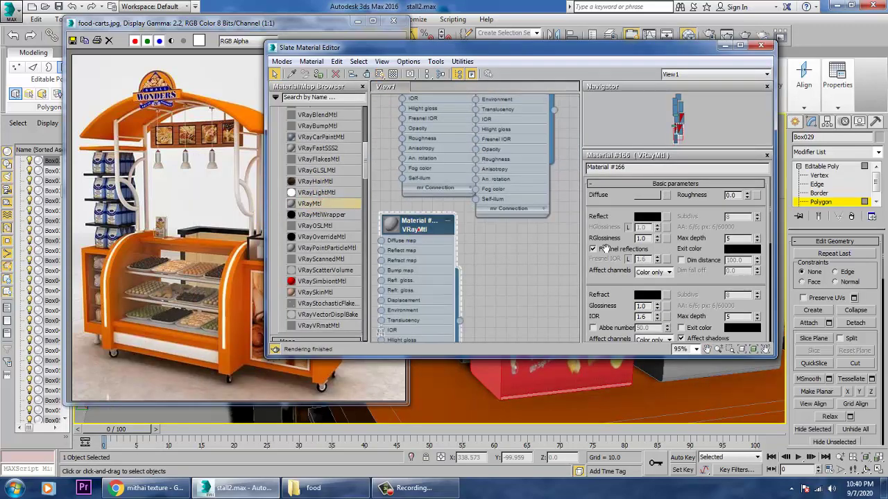
left_click(639, 195)
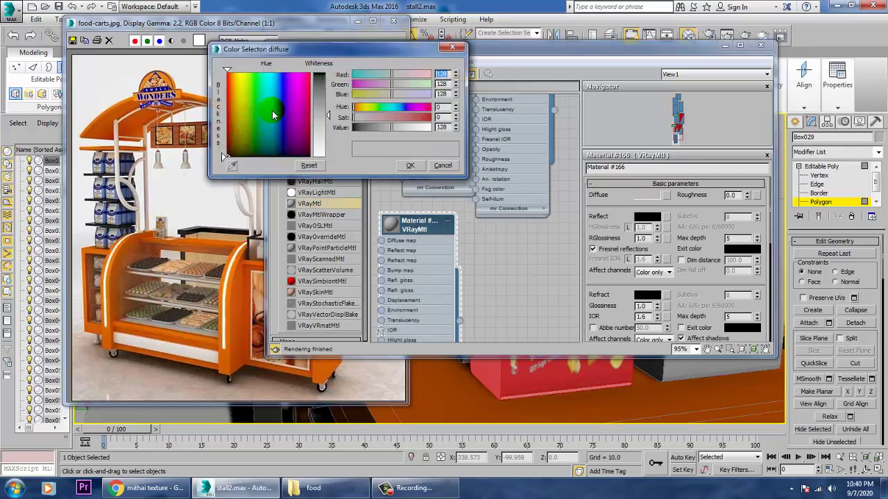
mouse_move(273, 115)
left_mouse_down()
mouse_move(263, 105)
mouse_move(278, 95)
left_mouse_up()
left_click_drag(321, 118, 321, 101)
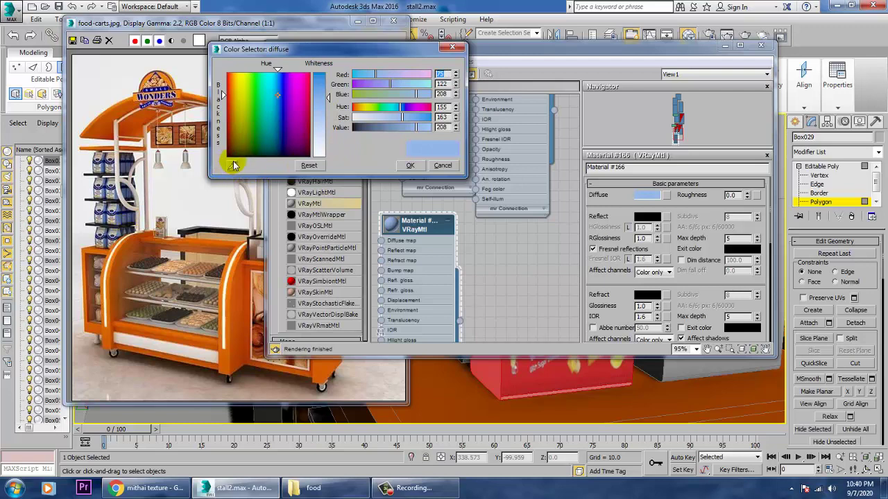
left_click(127, 222)
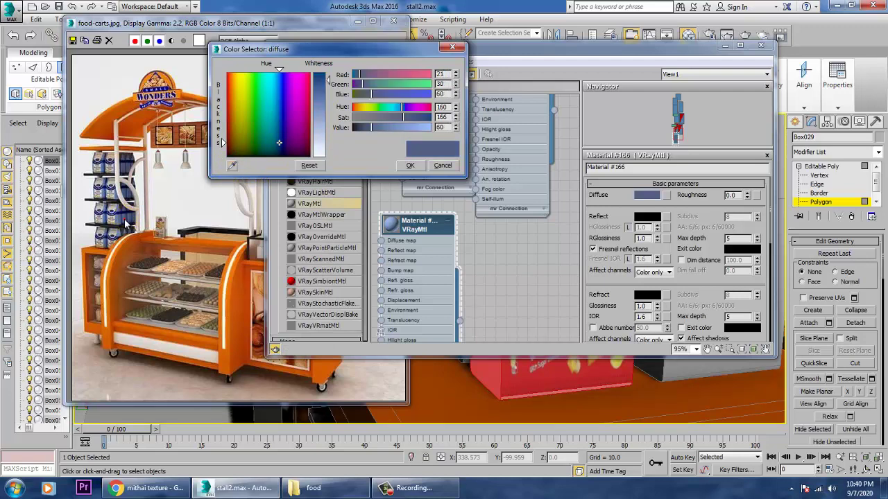
left_click(405, 165)
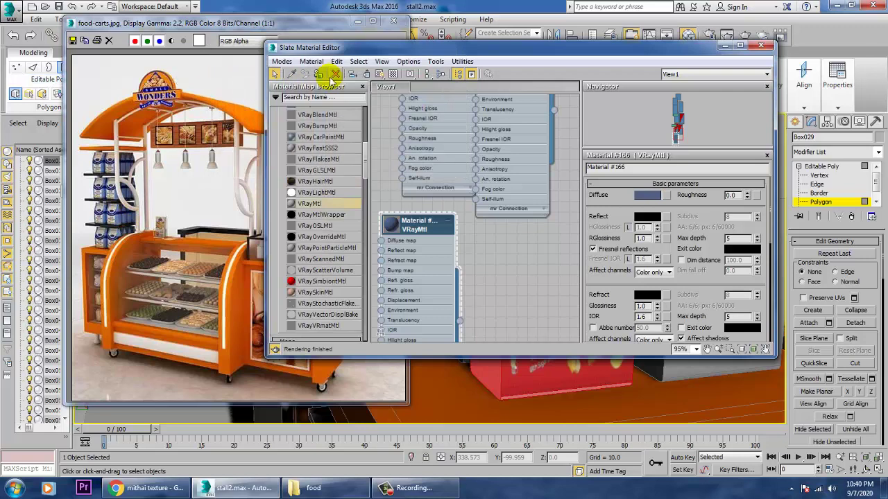
- Apply the dark blue material to the bag's remaining polygons and leave polygon editing
left_click(709, 36)
left_click(823, 167)
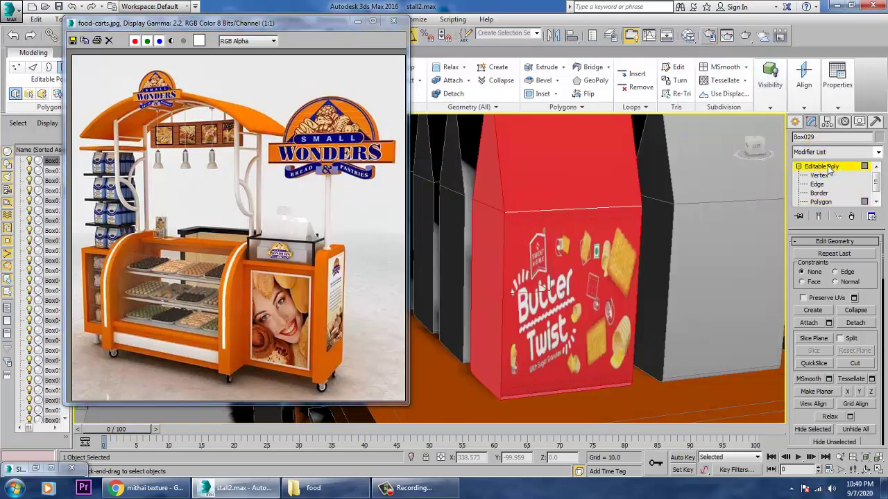
scroll(613, 201, "down", 6)
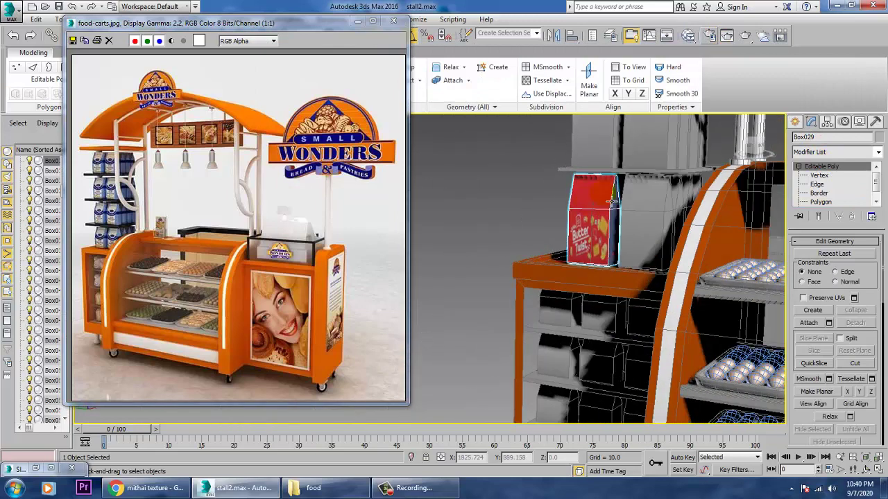
- Delete the untextured grey bag beside the Butter Twist bag on the orange counter
scroll(613, 201, "up", 2)
left_click(645, 249)
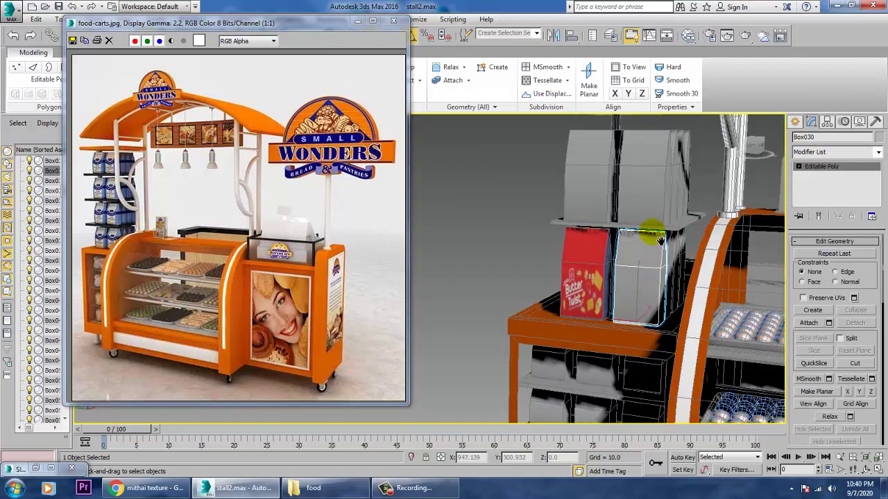
key("Delete")
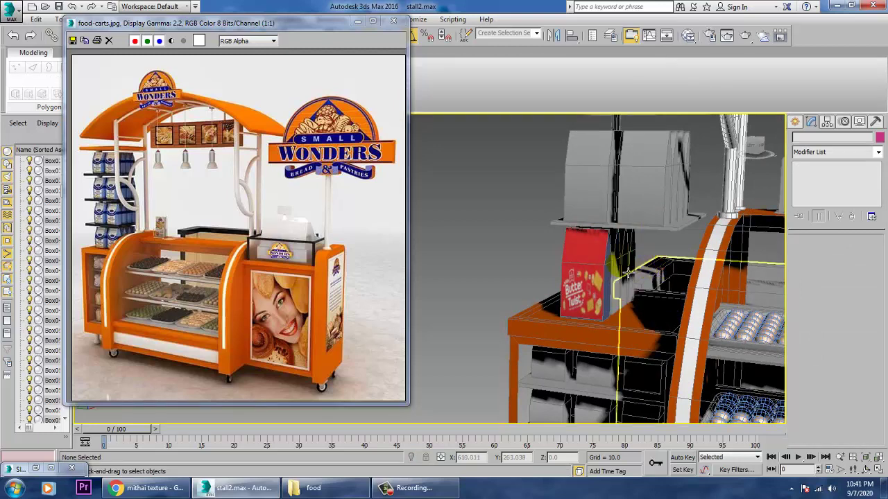
middle_click_drag(628, 273, 676, 254, "alt")
middle_click_drag(554, 279, 707, 297)
scroll(683, 300, "up", 2)
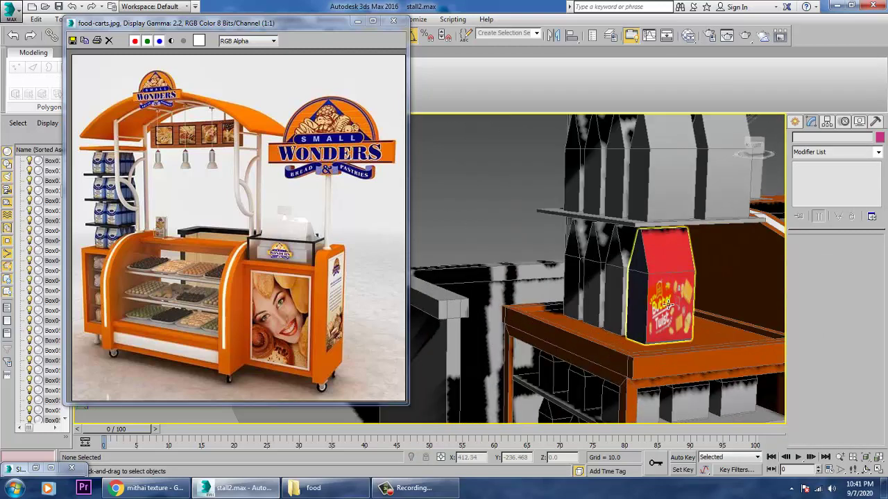
- Delete the remaining untextured grey bags standing beside the Butter Twist bag on the orange counter
left_click(639, 303)
left_click(613, 295)
left_click(592, 283, "ctrl")
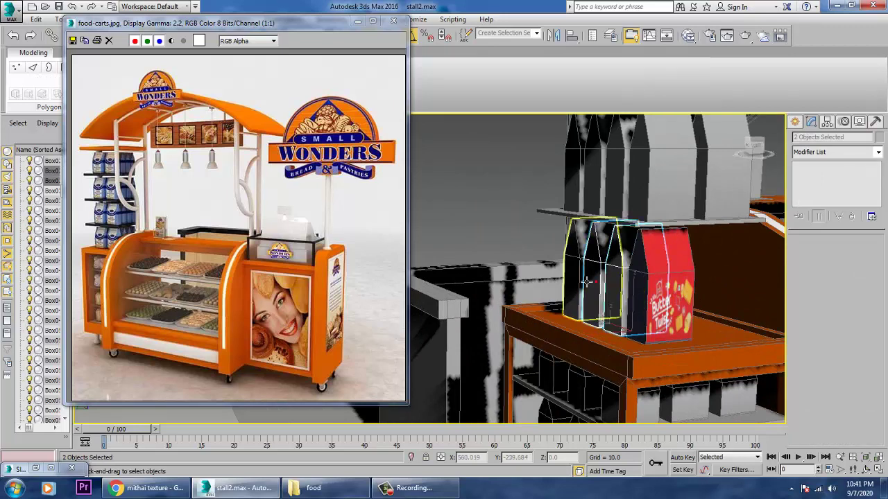
left_click(583, 280, "ctrl")
key("Delete")
- Delete all grey bags on the three upper shelves together with the middle shelf board, keeping the post and the other two boards
middle_click_drag(670, 254, 535, 274)
scroll(653, 277, "down", 3)
scroll(548, 264, "down", 3)
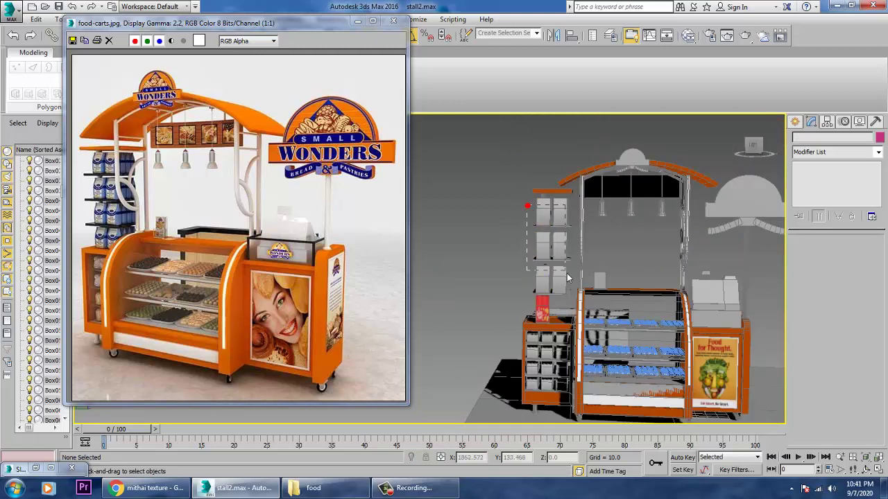
left_click_drag(567, 277, 566, 279)
middle_click_drag(565, 279, 527, 222, "alt")
scroll(493, 184, "up", 4)
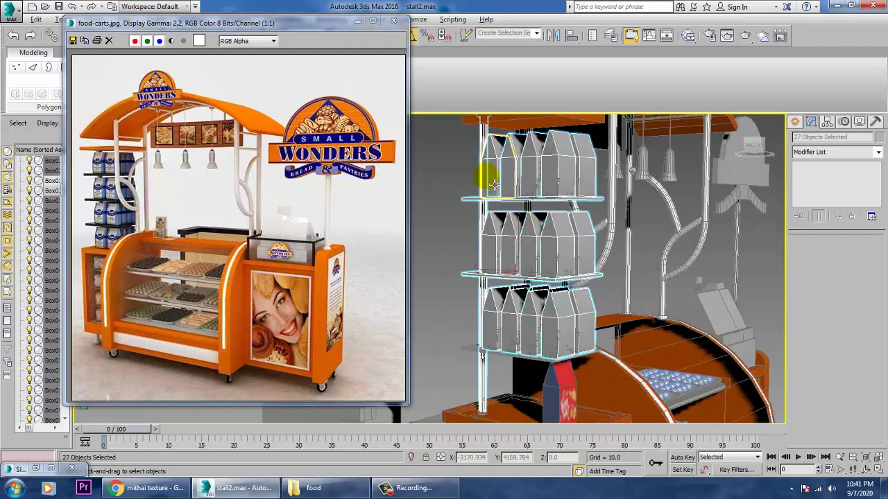
left_click(493, 184, "alt")
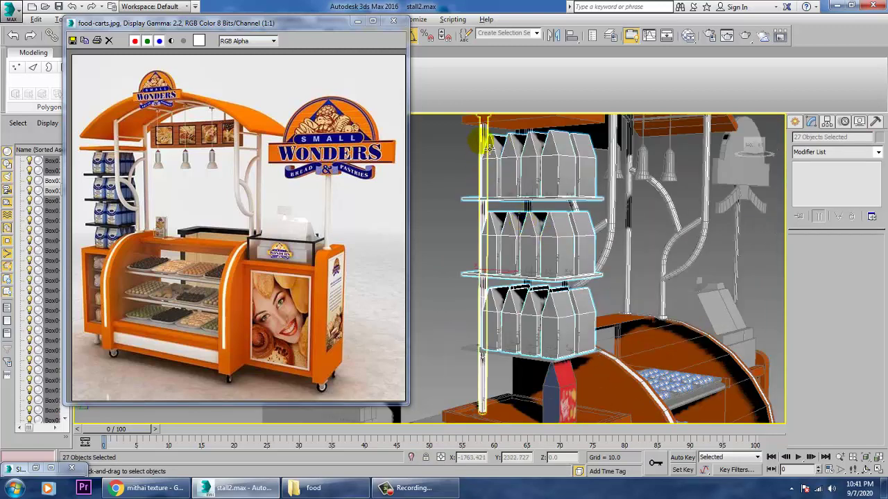
left_click(480, 281, "alt")
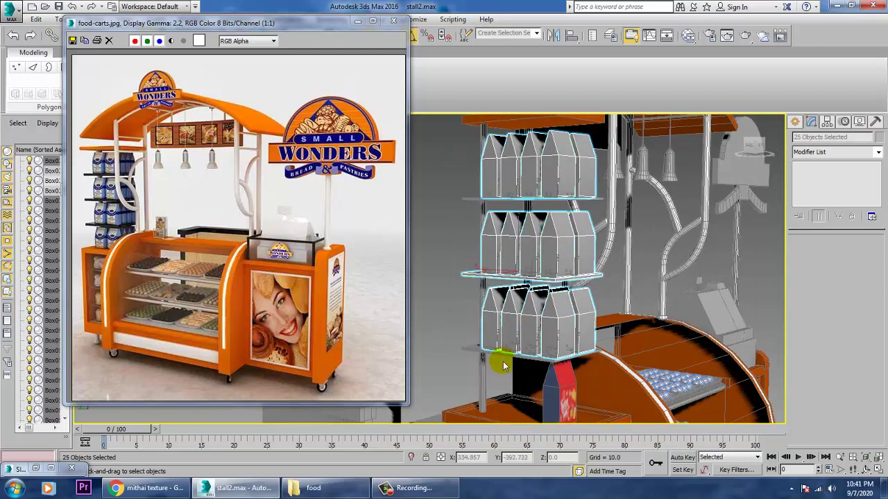
key("Delete")
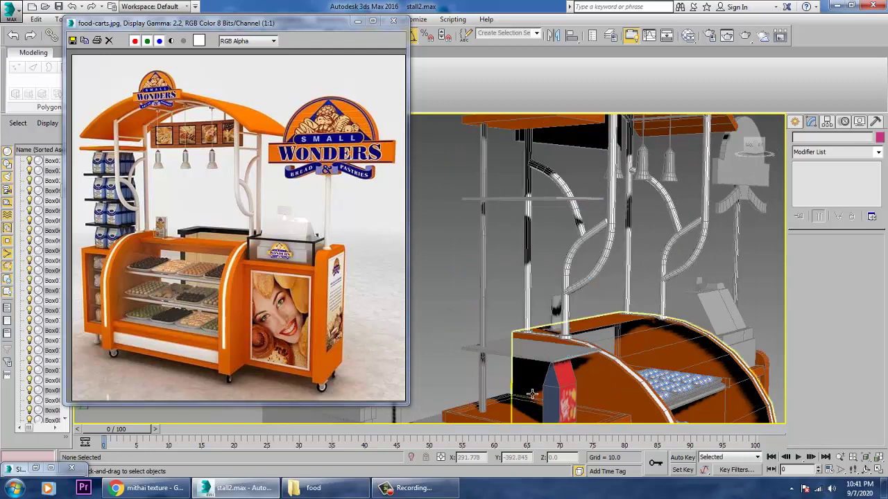
- Place one copy of the textured Butter Twist bag beside the original on the counter
left_click(579, 392)
middle_click_drag(585, 395, 540, 325, "alt")
left_click_drag(494, 329, 571, 329, "shift")
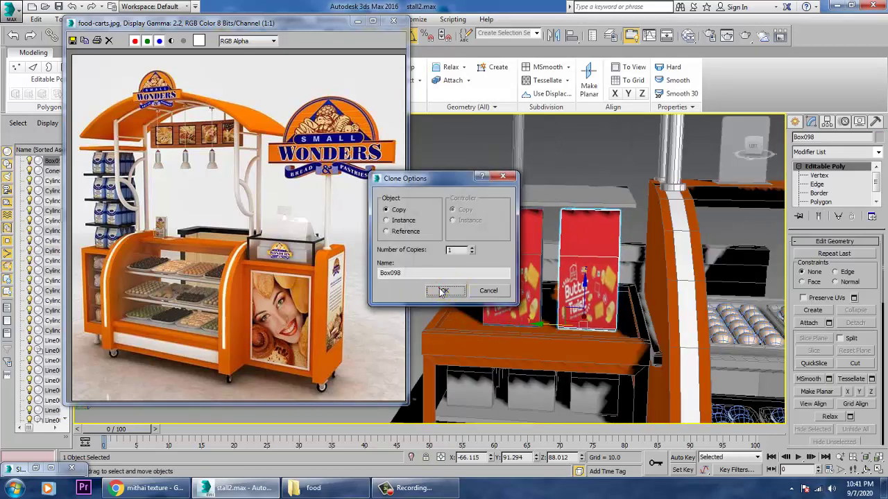
left_click(446, 287)
- Copy the pair of Butter Twist bags along the counter to form a row of four pairs
middle_click_drag(575, 291, 633, 283, "alt")
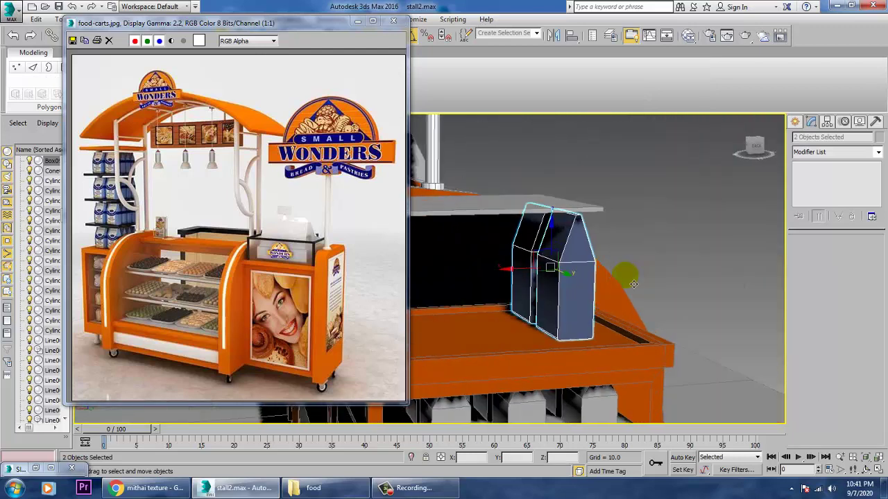
left_click_drag(527, 280, 472, 280, "shift")
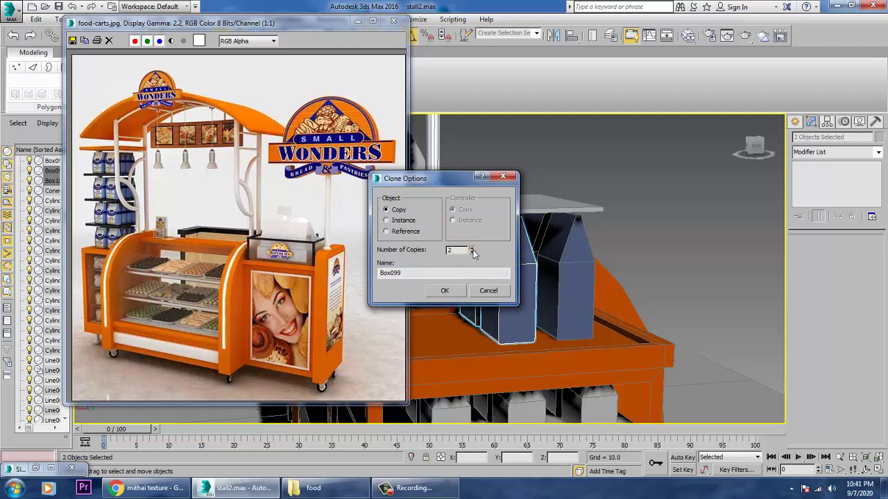
left_click(449, 291)
middle_click_drag(451, 284, 610, 208, "alt")
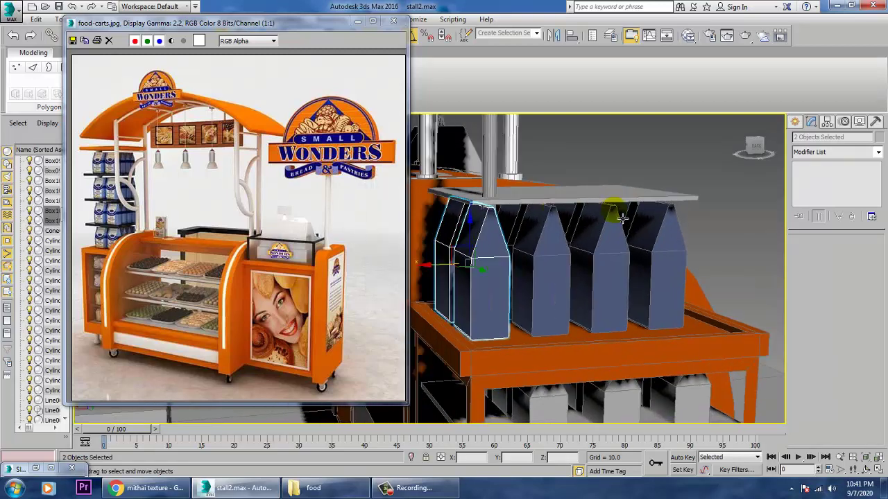
- Move the three copied bag pairs along the counter towards the original pair, closing the gaps between them
scroll(579, 244, "up", 2)
scroll(579, 244, "down", 1)
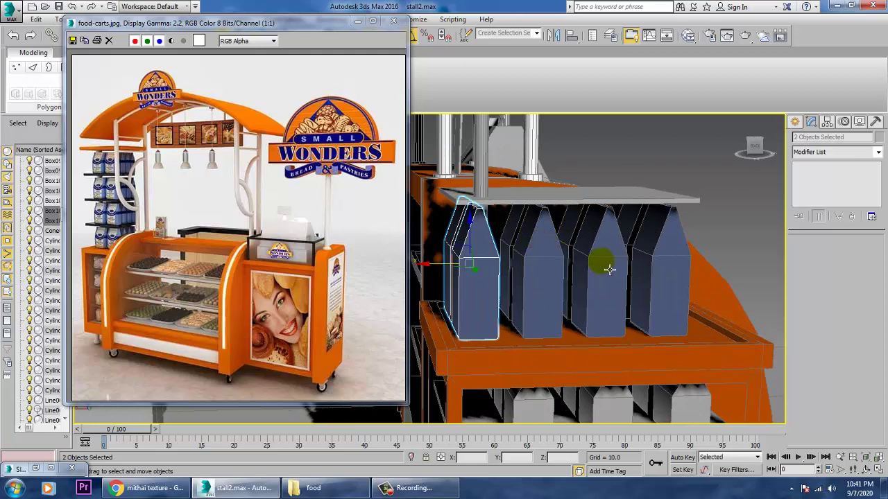
mouse_move(599, 257)
middle_mouse_down("alt")
mouse_move(561, 263)
mouse_move(577, 272)
mouse_move(624, 243)
middle_mouse_up("alt")
left_click(577, 273)
left_click_drag(625, 242, 583, 279)
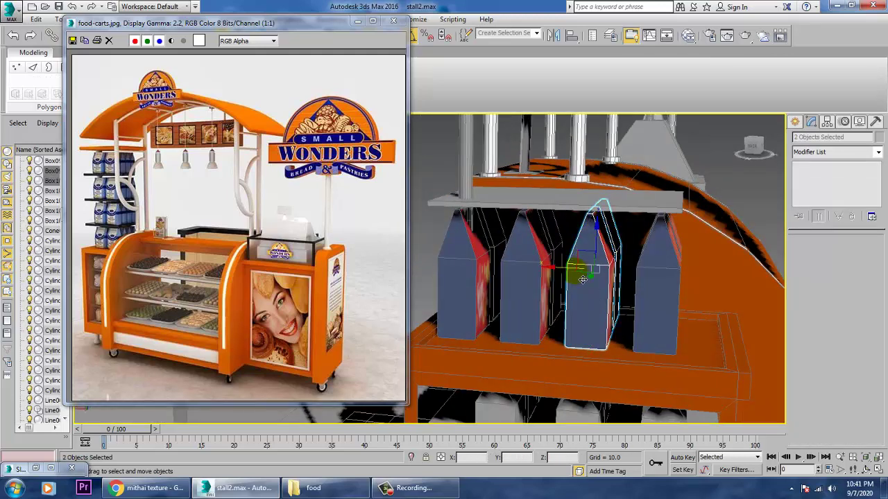
left_click(525, 283)
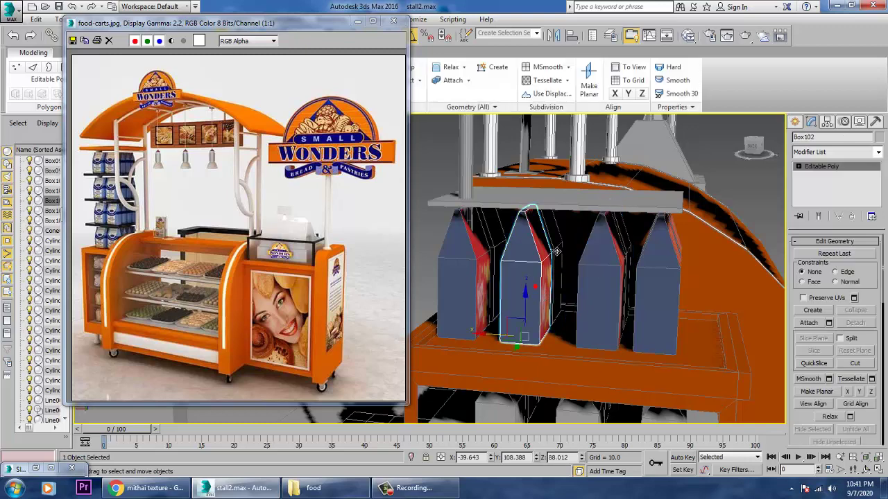
mouse_move(525, 283)
left_mouse_down()
mouse_move(540, 260)
mouse_move(512, 269)
mouse_move(525, 269)
left_mouse_up()
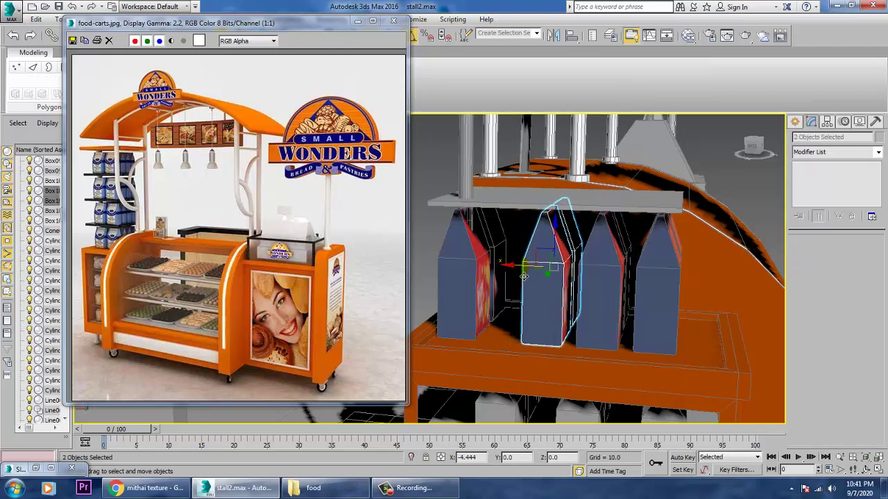
left_click(479, 271)
left_click(504, 256, "ctrl")
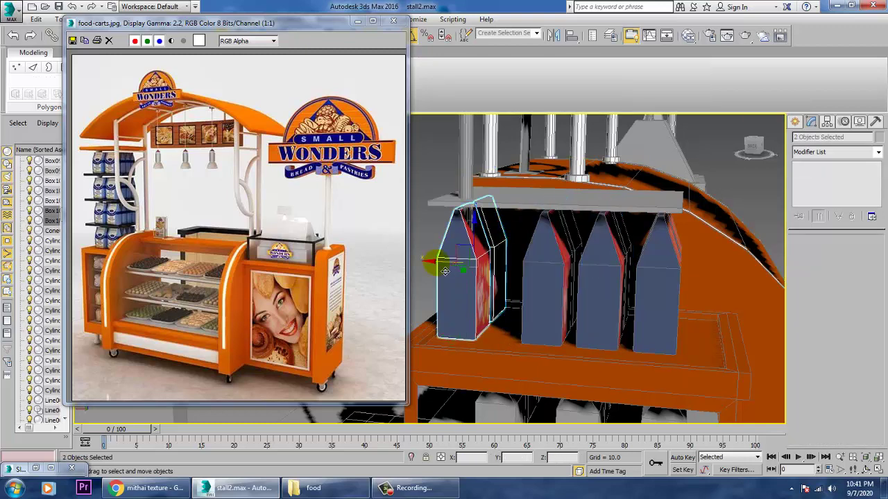
left_click_drag(445, 271, 473, 271)
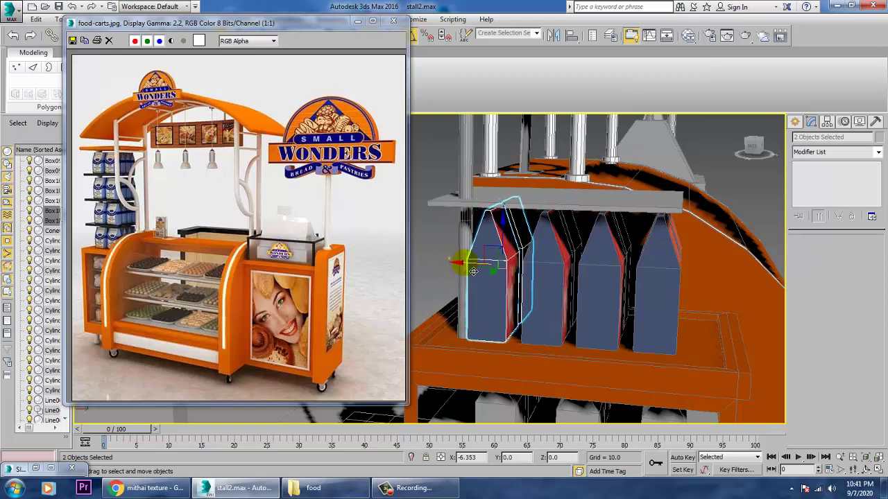
- Copy all eight counter bags onto the shelf directly above and shift the copied row about 0.8 along X
left_click(544, 284, "ctrl")
left_click(565, 249, "ctrl")
left_click(599, 285, "ctrl")
left_click(624, 249, "ctrl")
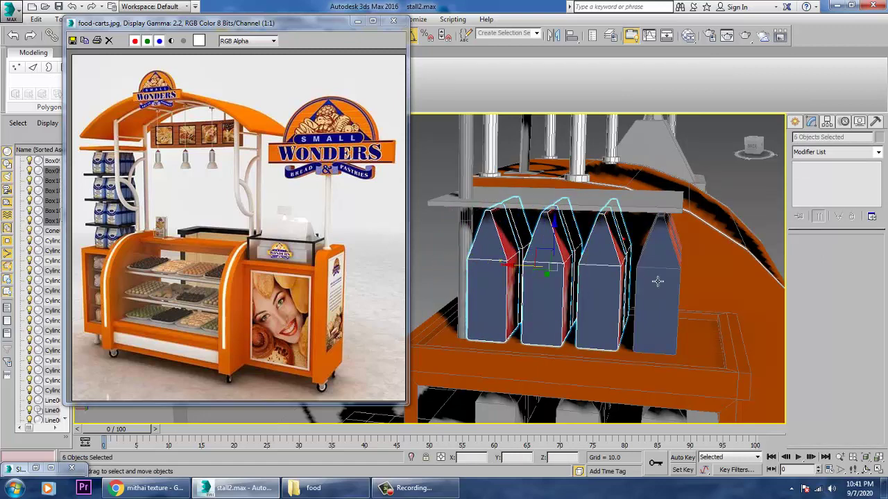
left_click(658, 281, "ctrl")
middle_click_drag(749, 263, 694, 262, "alt")
left_click(687, 262, "ctrl")
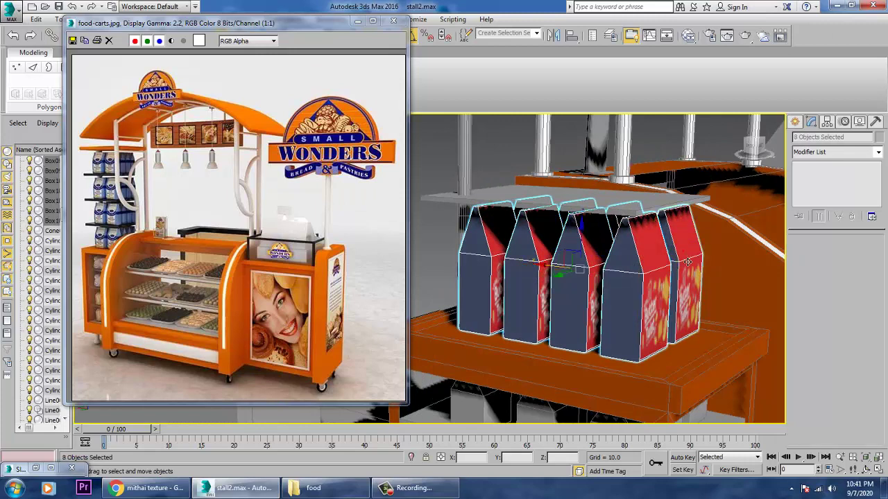
mouse_move(588, 255)
left_mouse_down("shift")
mouse_move(576, 100)
mouse_move(590, 110)
left_mouse_up("shift")
left_click(430, 294)
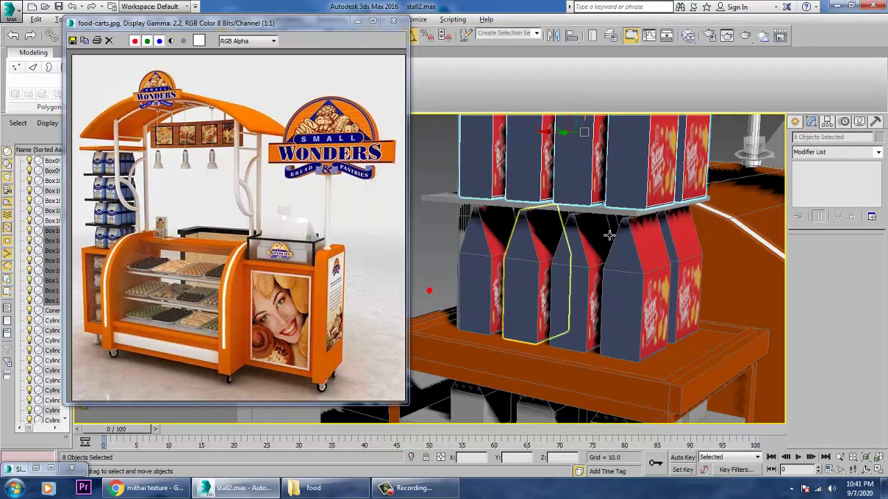
mouse_move(612, 232)
middle_mouse_down("alt")
mouse_move(661, 234)
mouse_move(626, 279)
mouse_move(631, 293)
mouse_move(621, 280)
middle_mouse_up("alt")
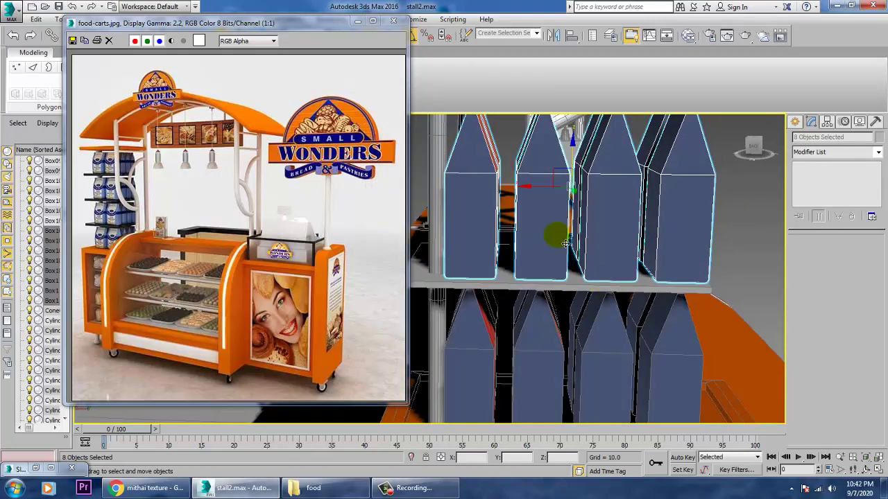
left_click_drag(532, 197, 527, 197)
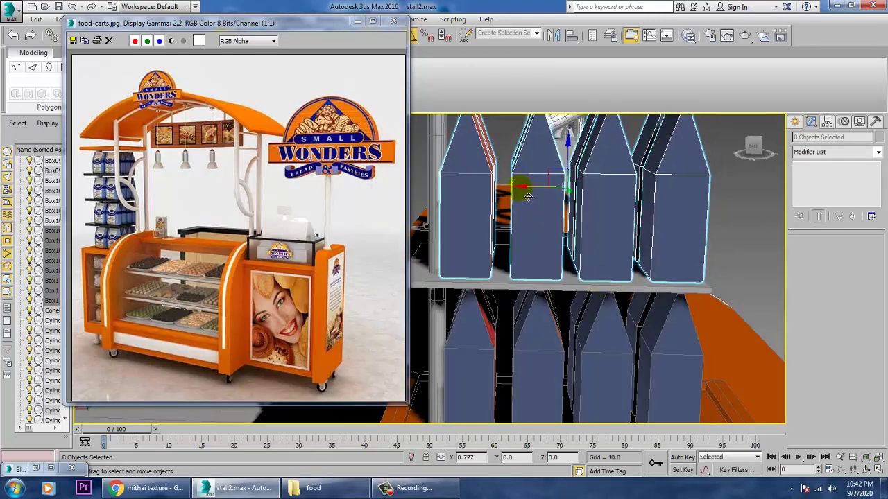
- Copy the eight bags from the lowest shelf onto the top shelf under the orange roof
scroll(654, 224, "down", 10)
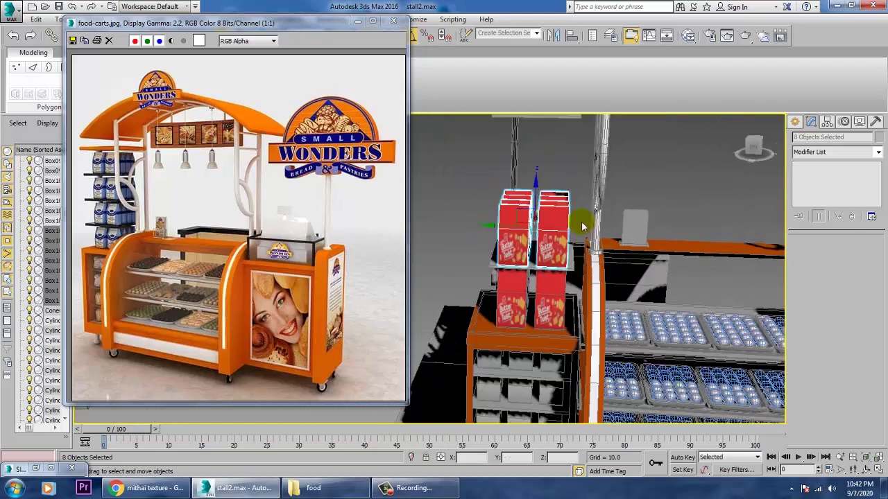
middle_click_drag(574, 309, 573, 314)
mouse_move(527, 283)
left_mouse_down()
mouse_move(533, 135)
mouse_move(543, 141)
left_mouse_up()
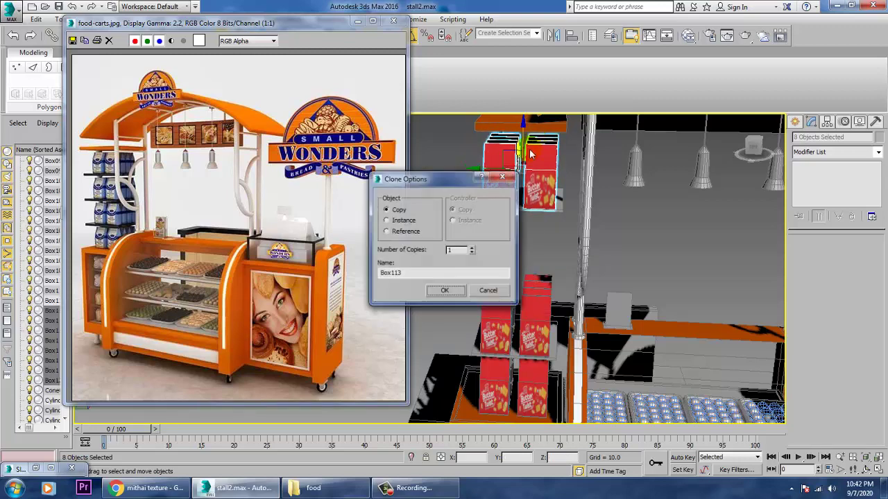
left_click(454, 291)
- Copy the top shelf's board with its eight bags downwards once to rebuild the missing middle shelf
mouse_move(510, 251)
middle_mouse_down("alt")
mouse_move(593, 239)
mouse_move(580, 212)
mouse_move(580, 232)
middle_mouse_up("alt")
scroll(580, 232, "up", 3)
left_click(460, 196, "ctrl")
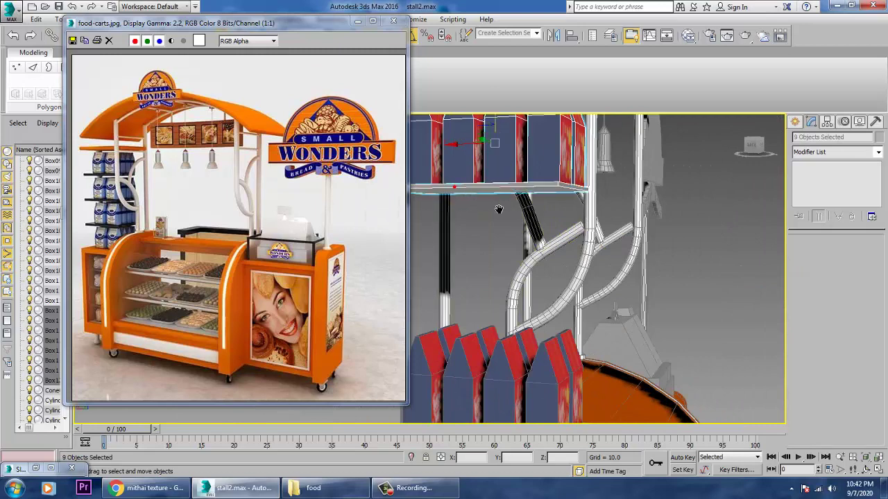
middle_click_drag(496, 208, 585, 284)
left_click_drag(626, 192, 651, 309, "shift")
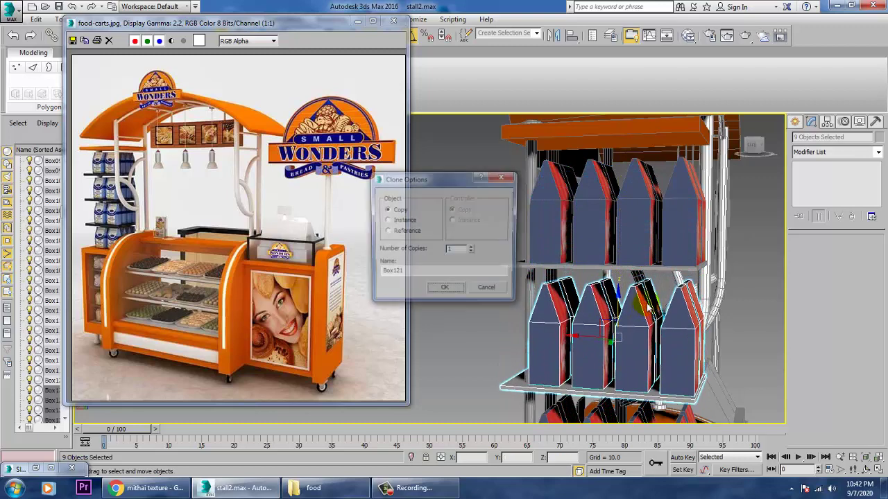
left_click(445, 288)
- Hide the curved orange display case body around the sweet trays
middle_click_drag(527, 284, 525, 146)
scroll(525, 145, "down", 10)
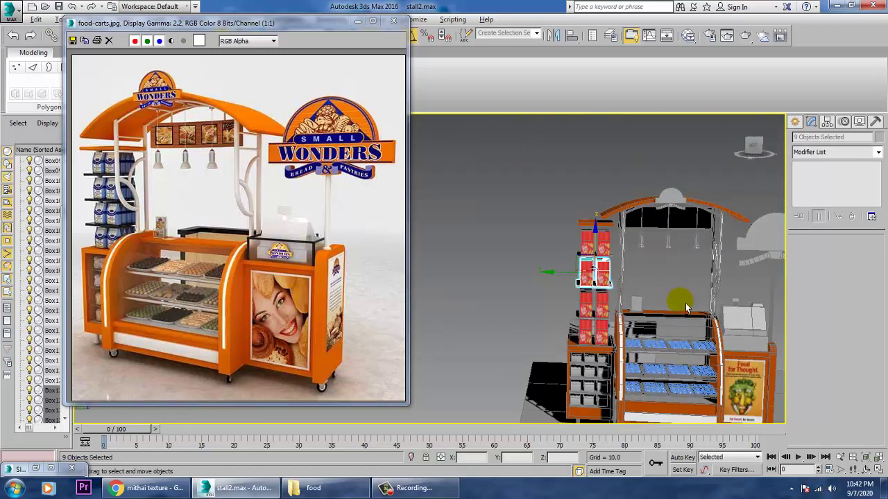
scroll(687, 307, "up", 8)
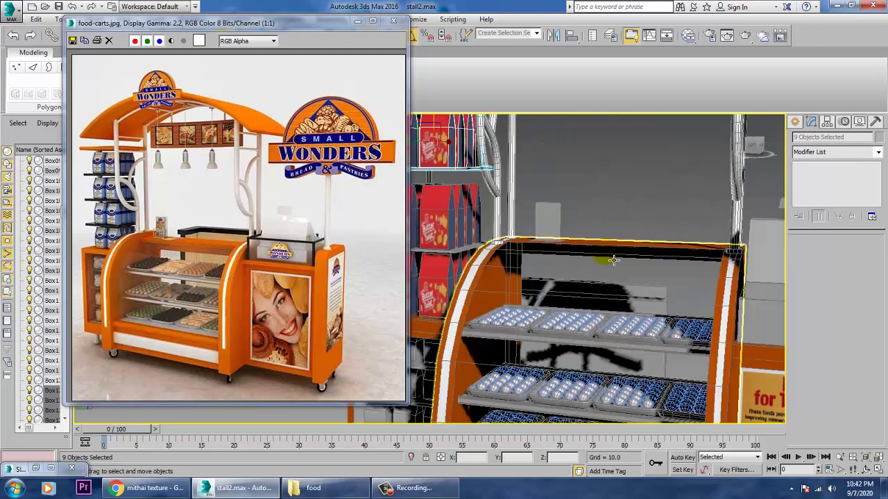
left_click(620, 284)
middle_click_drag(578, 277, 622, 253, "alt")
right_click(614, 249)
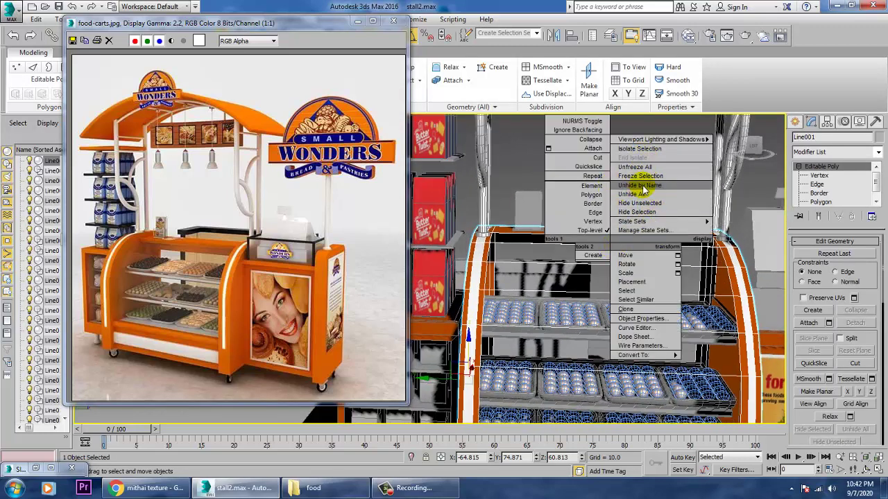
left_click(656, 212)
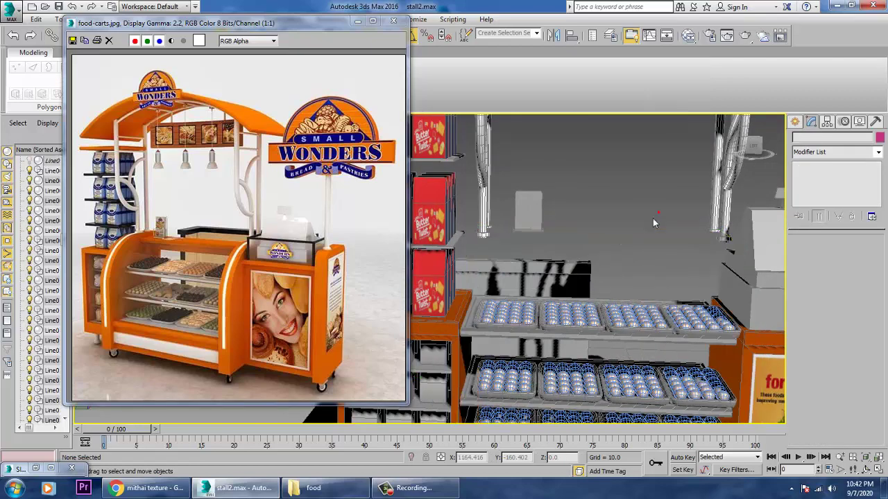
- Select a sphere-shaped sweet at the corner of an upper display tray and examine its shape up close
left_click(527, 323)
scroll(545, 298, "up", 5)
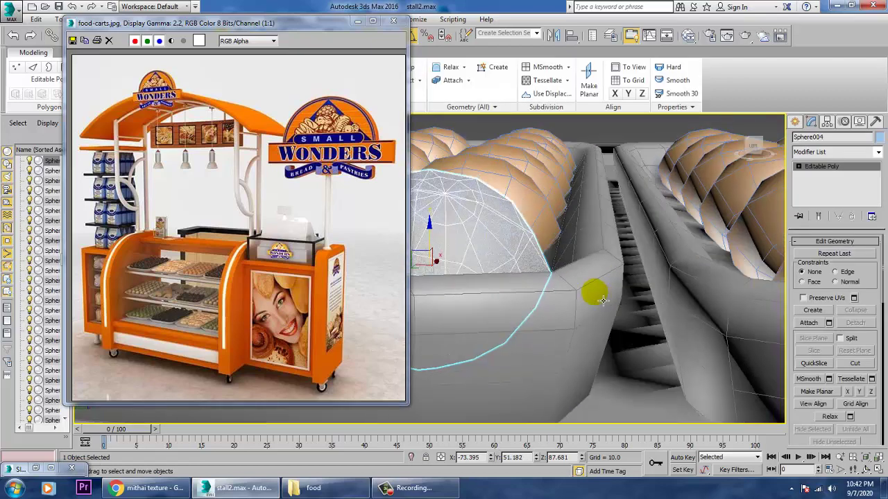
scroll(602, 302, "up", 3)
scroll(614, 295, "down", 8)
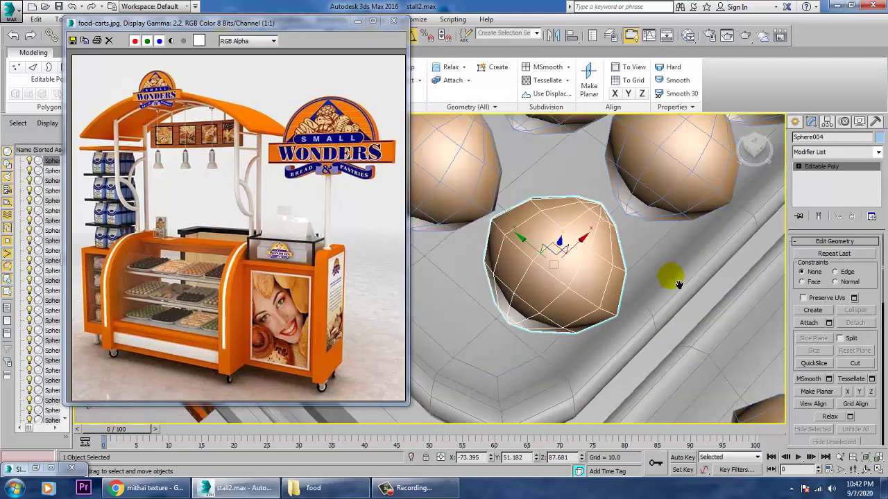
- Move the reference photo window aside and preview the butter twist biscuit image in the food folder with View Image File
left_click_drag(323, 21, 306, 60)
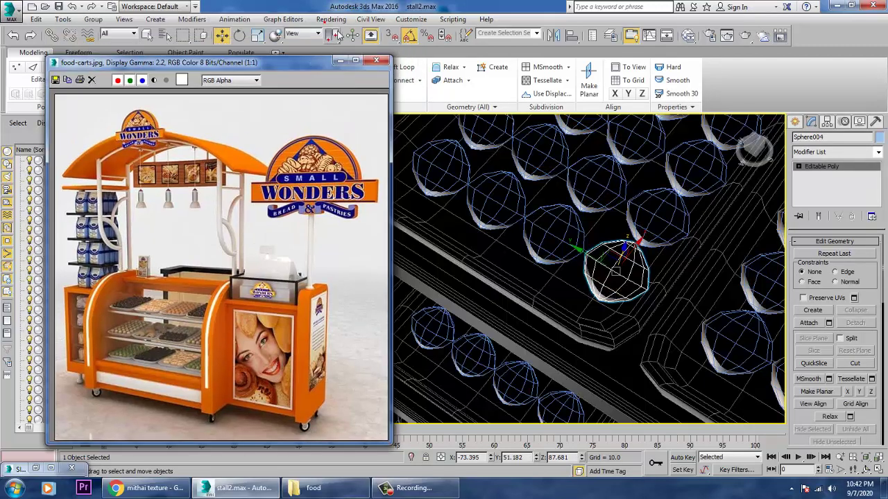
left_click(335, 20)
left_click(349, 278)
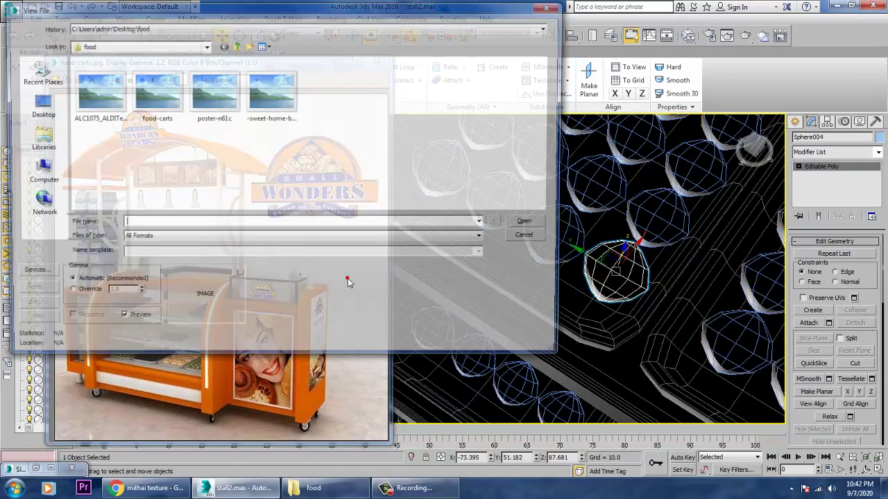
left_click(279, 110)
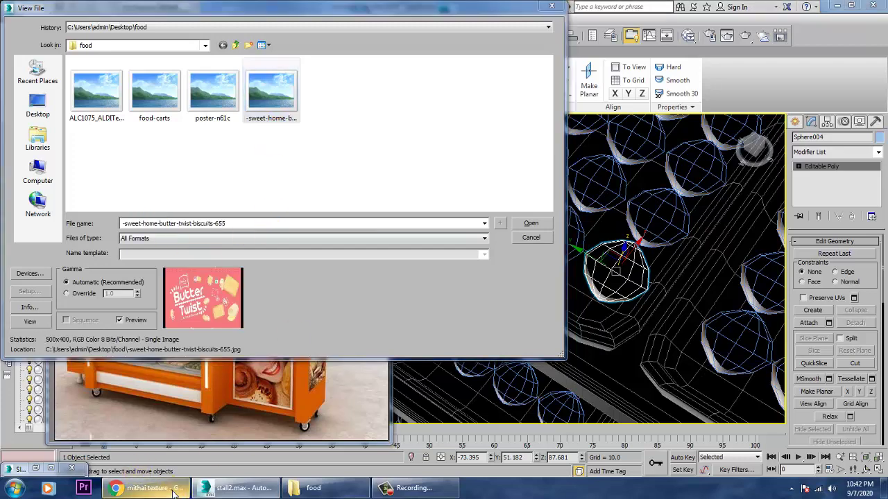
- Switch to Chrome and reveal the folder that holds the downloaded sweets image download.jpg
left_click(148, 488)
left_click(367, 465)
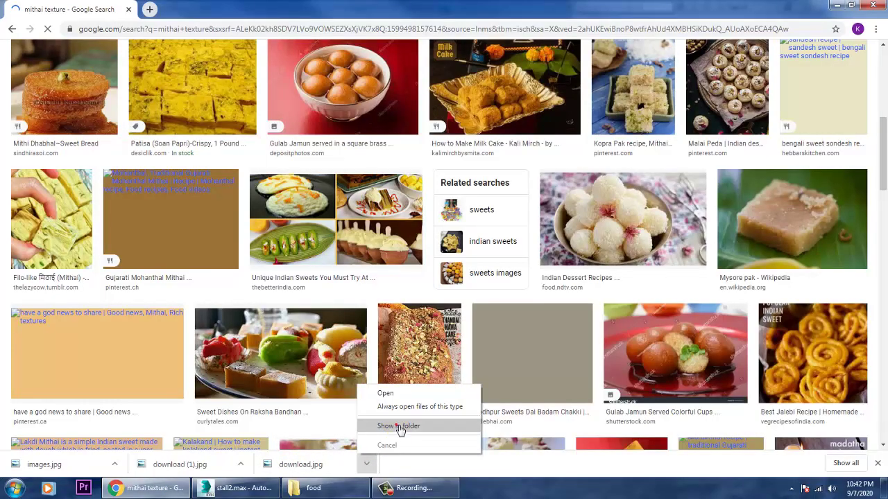
left_click(399, 425)
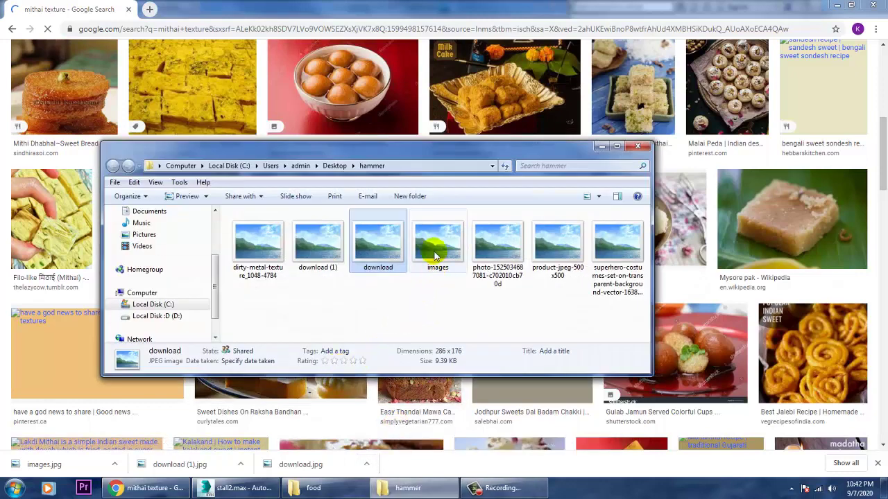
left_click(601, 147)
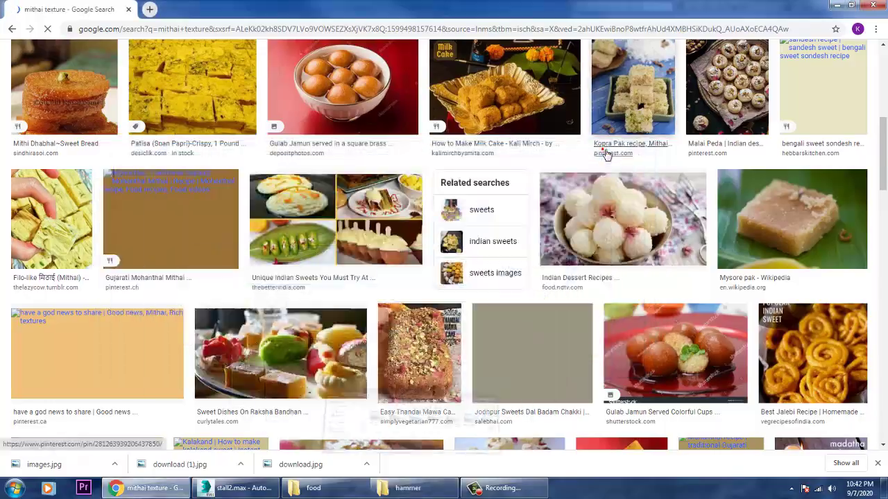
key("super+d")
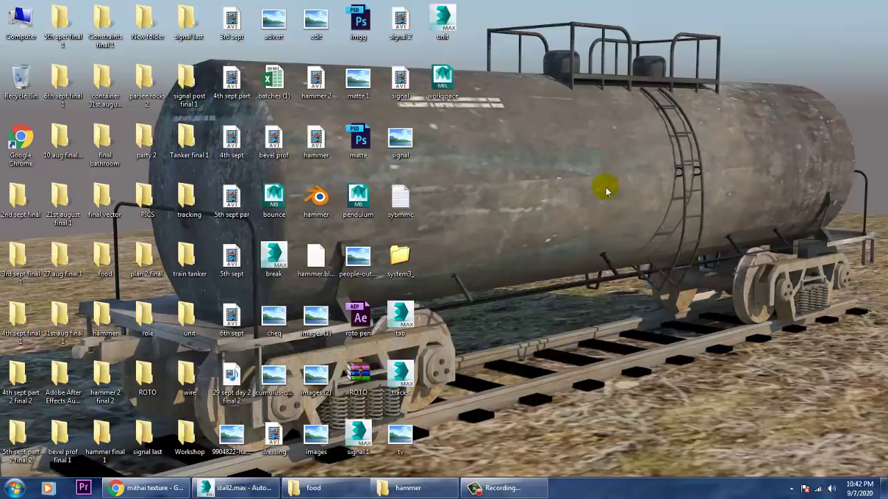
- Return to 3ds Max and open the download image from the Desktop's hammer folder for viewing
left_click(240, 489)
left_click(38, 106)
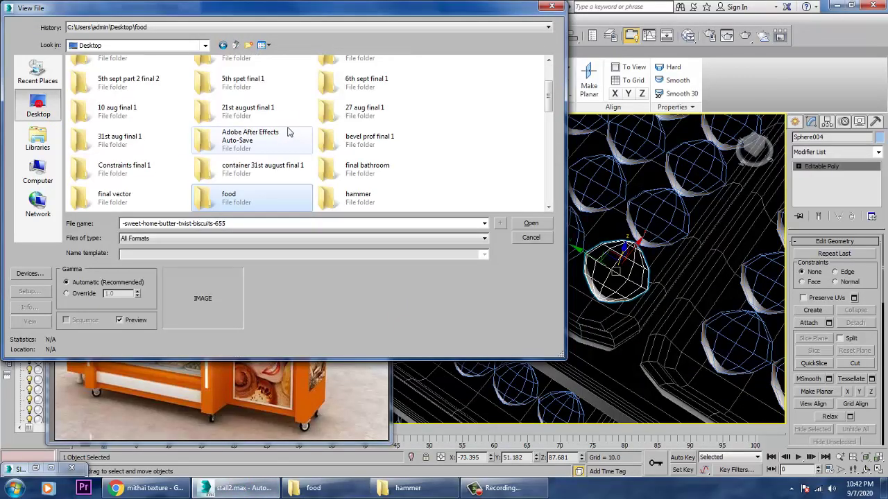
scroll(288, 129, "down", 5)
left_click(355, 77)
double_click(355, 78)
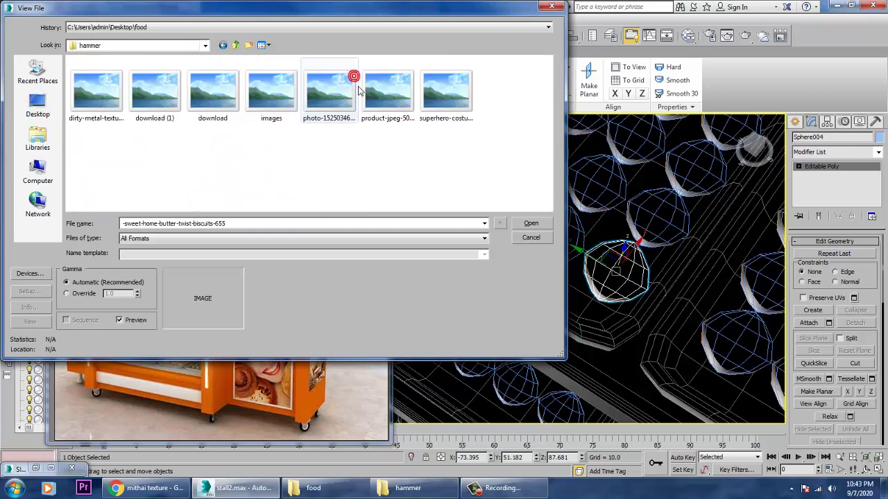
left_click(226, 109)
left_click(280, 100)
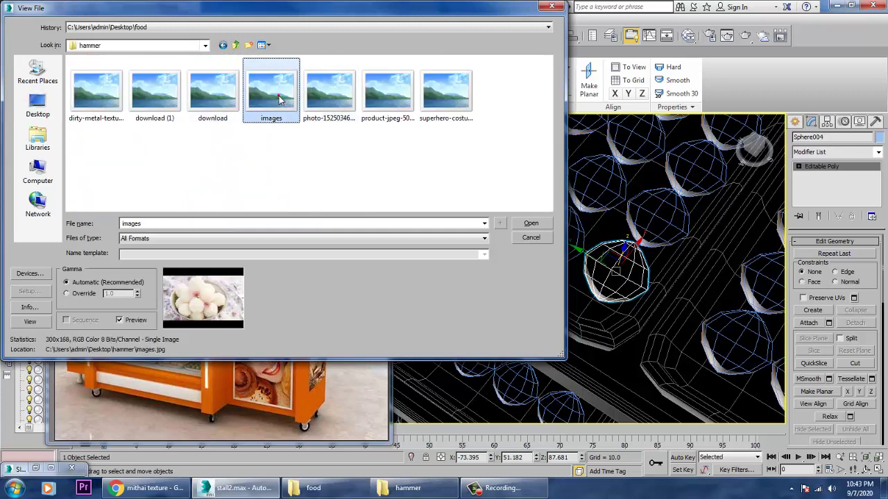
double_click(203, 96)
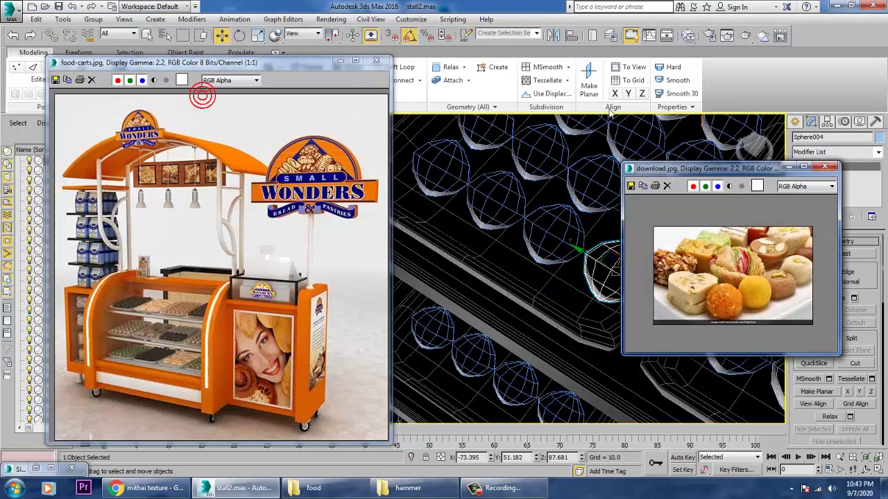
- Place the sweets photo over the cart reference, enlarge it to 2:1, and show the sweet trays shaded
left_click_drag(683, 170, 163, 98)
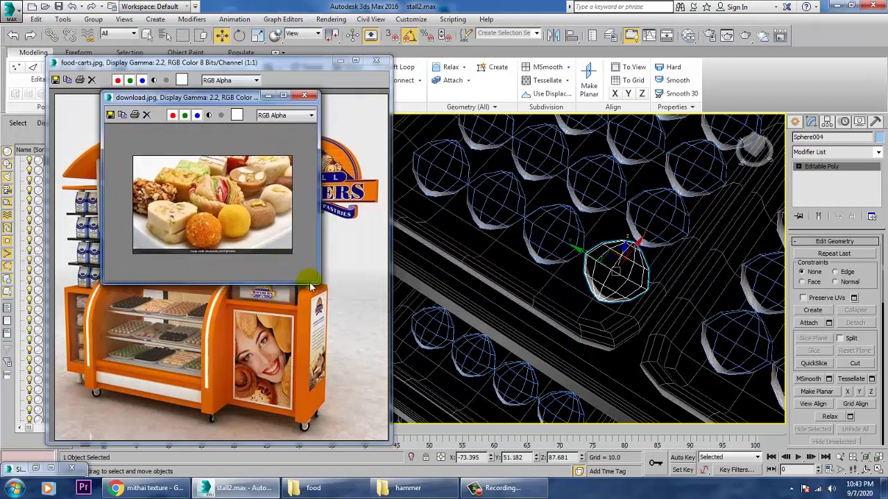
left_click_drag(319, 283, 372, 389)
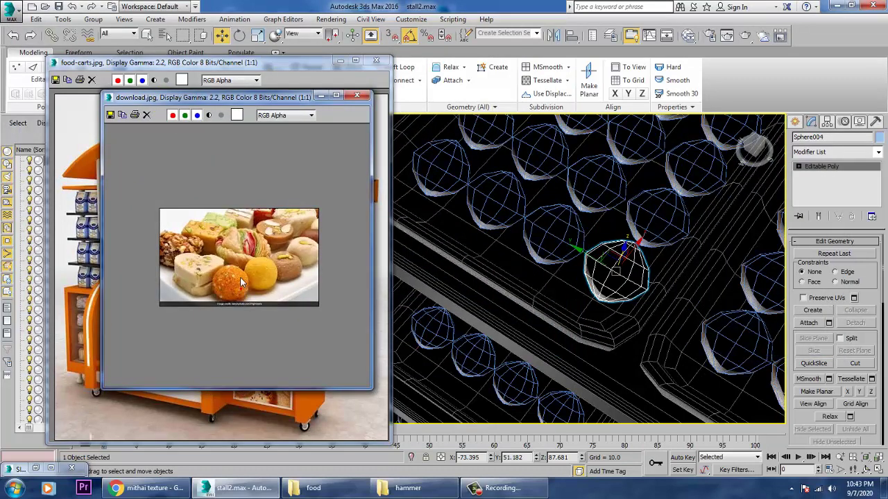
scroll(240, 279, "up", 1)
left_click(638, 276)
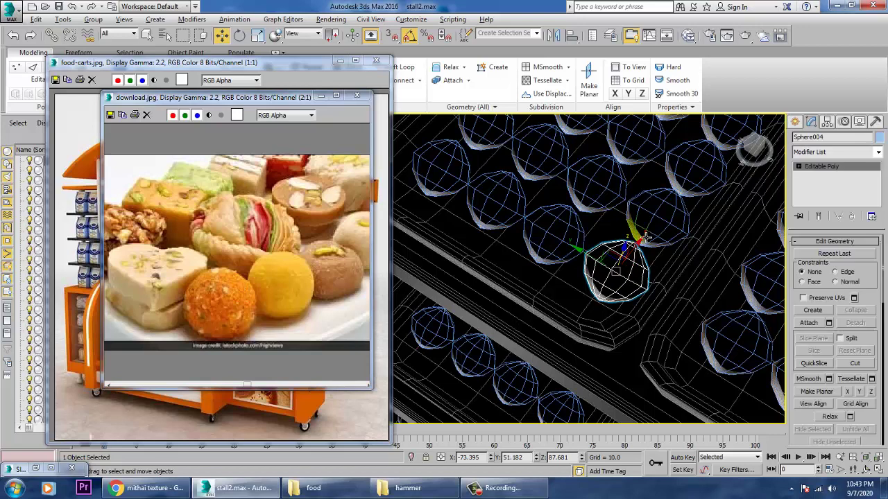
key("F3")
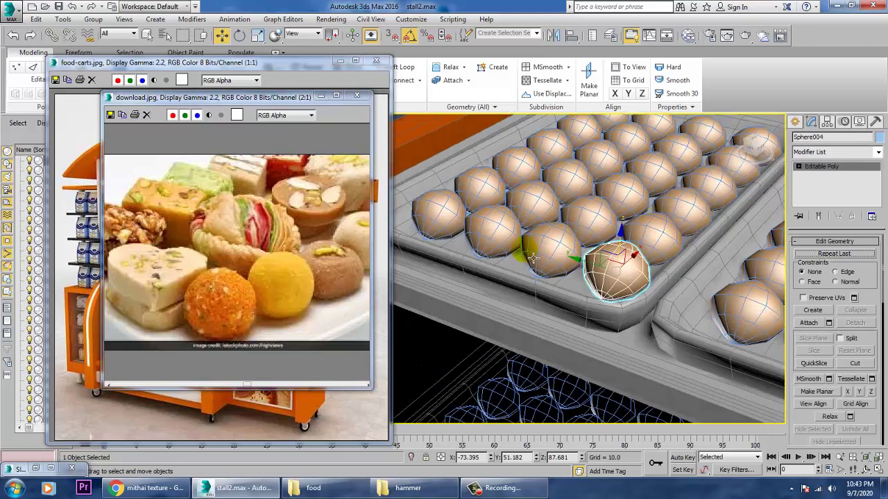
- Add a new VRayMtl in the Slate Material Editor and show its parameters
key("m")
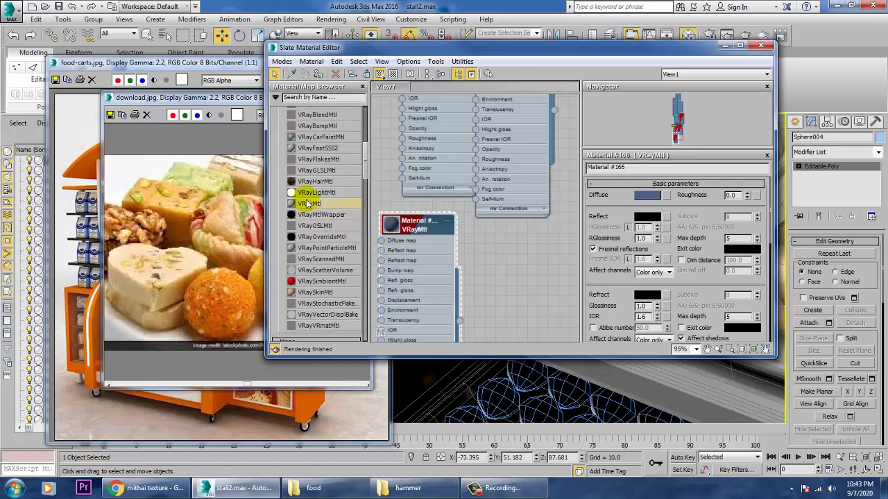
left_click_drag(507, 233, 513, 245)
double_click(513, 245)
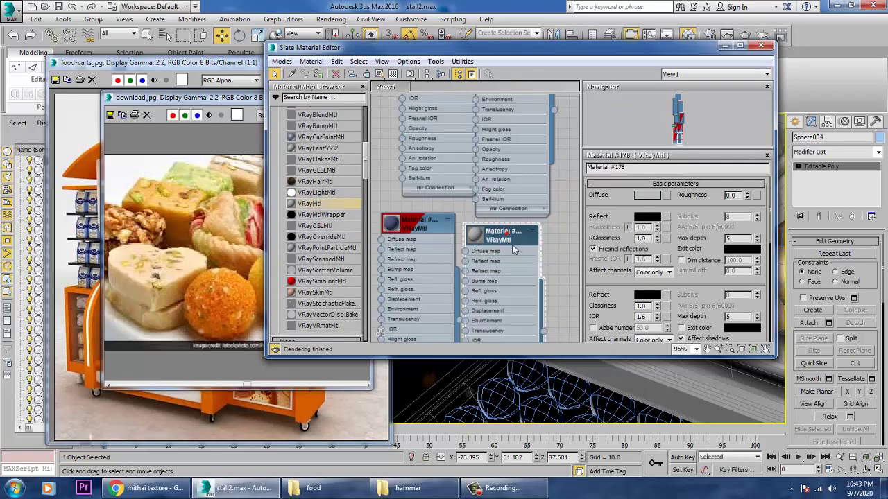
- Sample the material's diffuse colour from the photo's round orange sweet (254, 121, 32) and assign it to the selected sphere, shown in the viewport
left_click(647, 195)
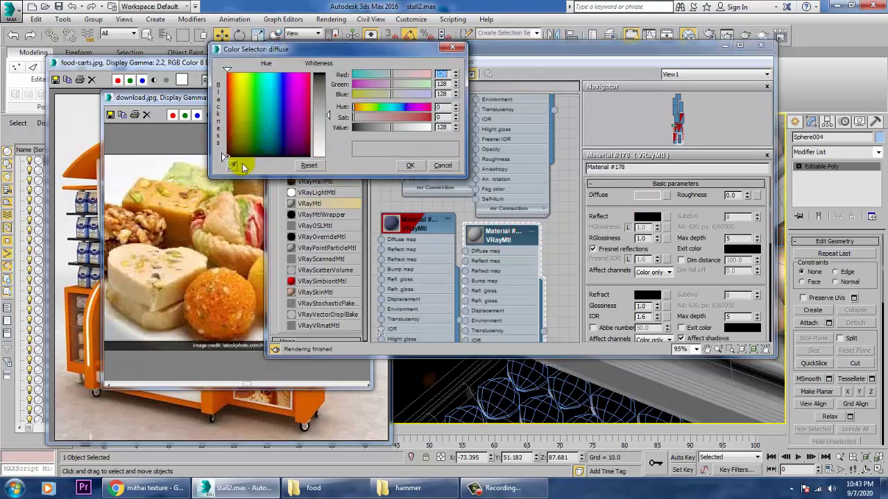
left_click(239, 303)
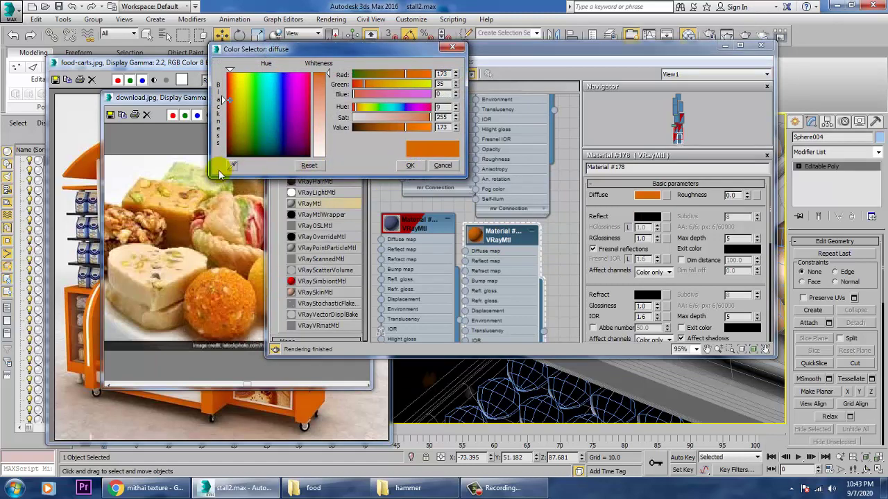
left_click(229, 295)
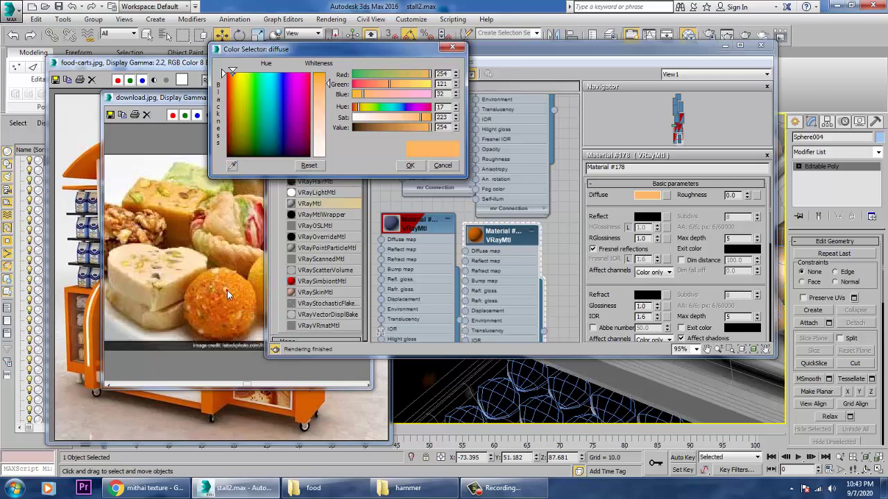
left_click(412, 166)
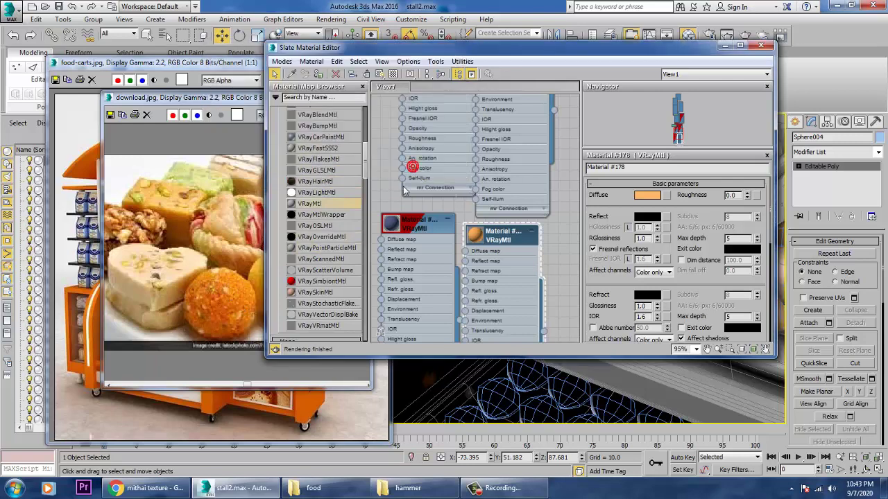
left_click(319, 75)
left_click(379, 75)
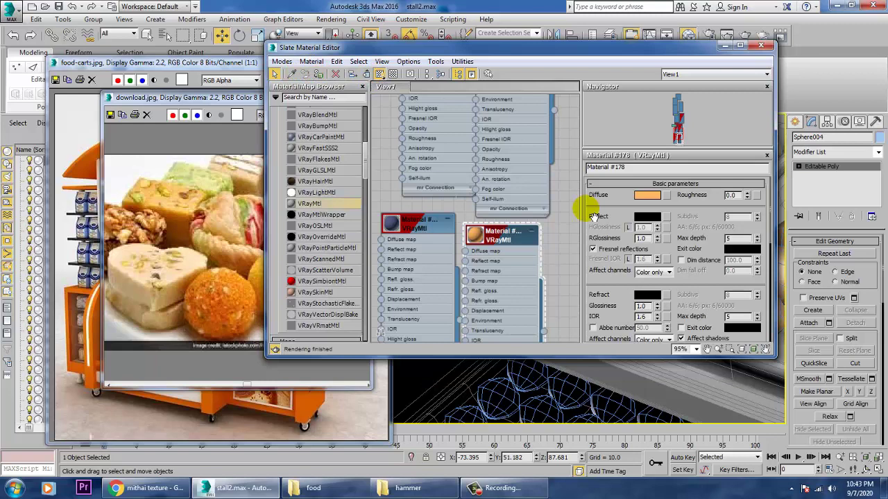
- Add a Noise map to the orange material's bump slot with amount 12 and enlarge the material's preview
left_click_drag(706, 279, 739, 7)
left_click(676, 304)
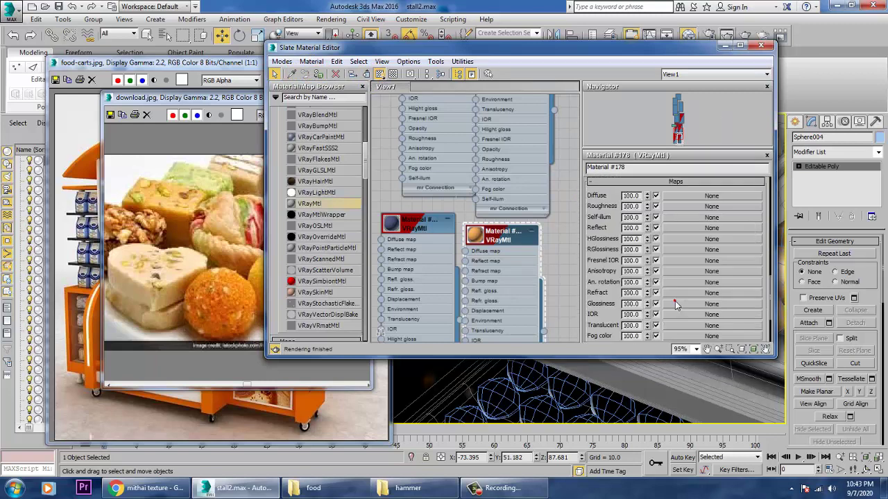
left_click_drag(617, 312, 629, 190)
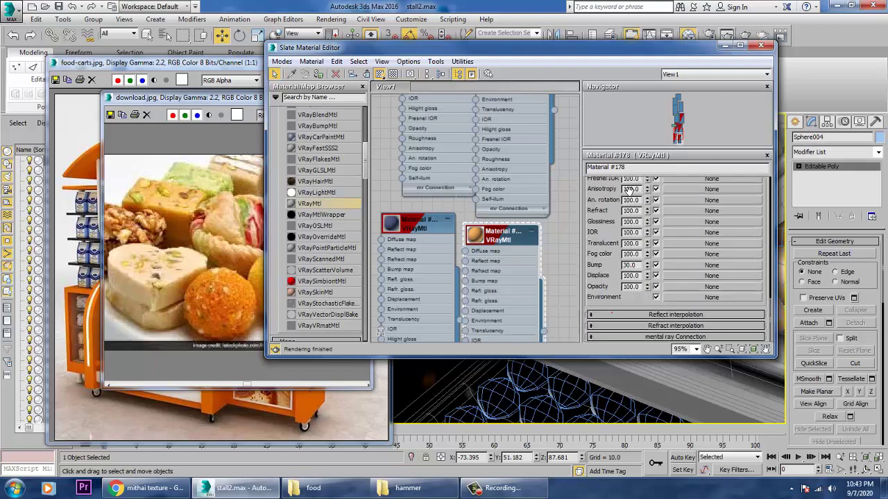
left_click(711, 266)
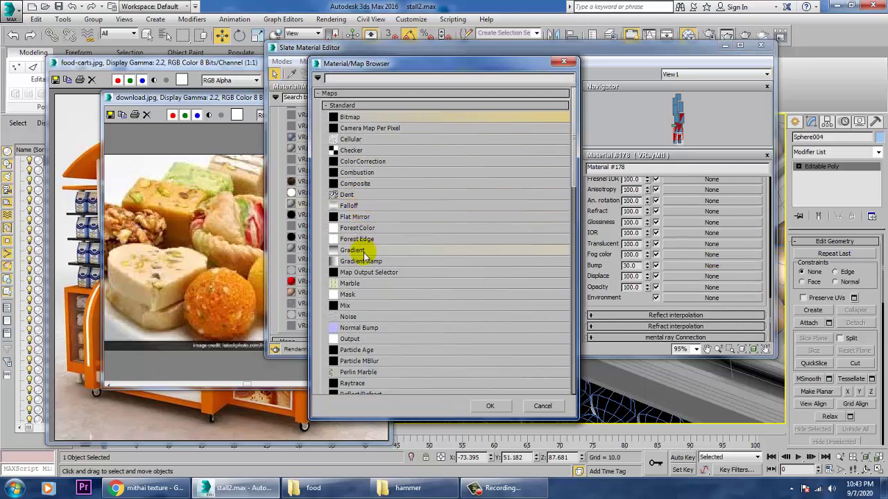
double_click(371, 317)
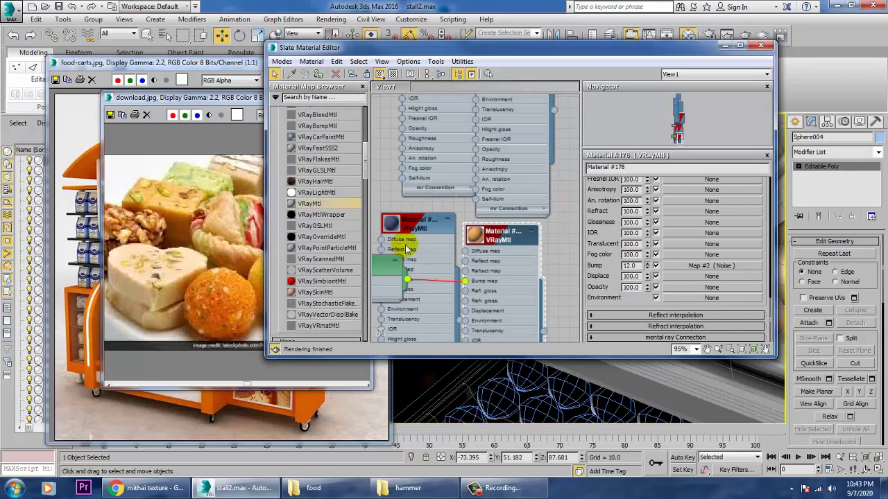
double_click(476, 235)
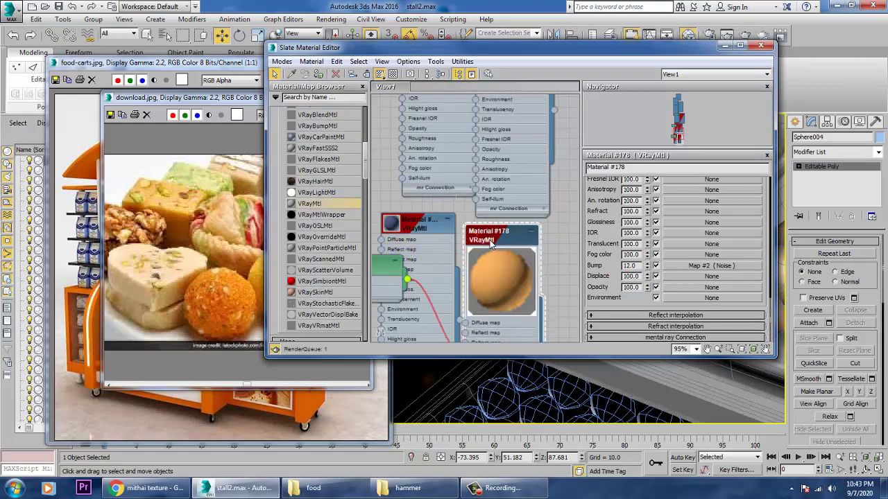
- Set the bump map's noise type to Turbulence and its size to 5
left_click(717, 266)
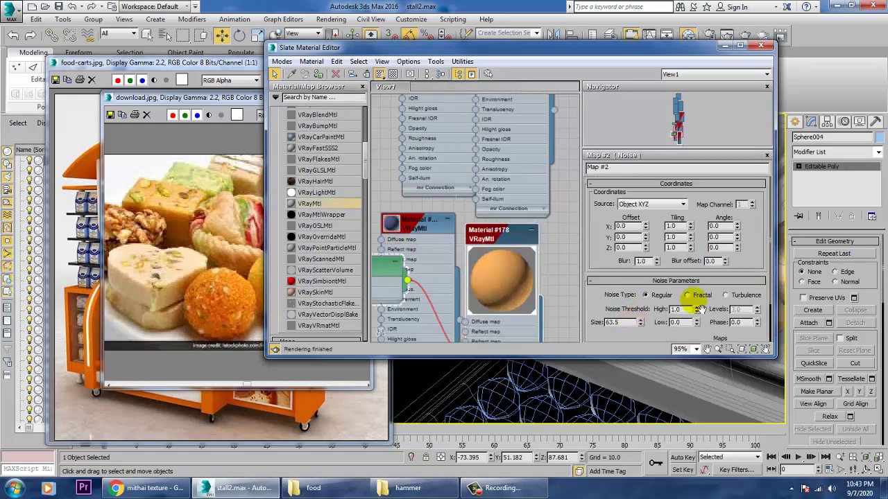
left_click(742, 297)
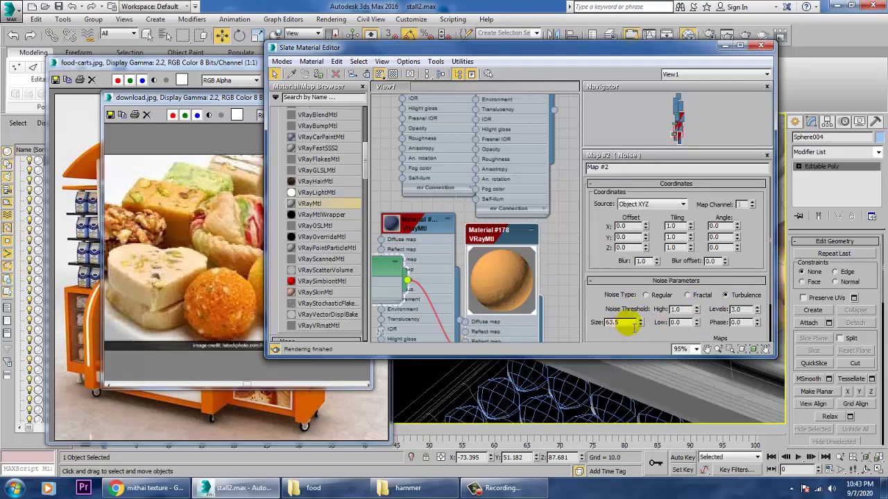
double_click(611, 322)
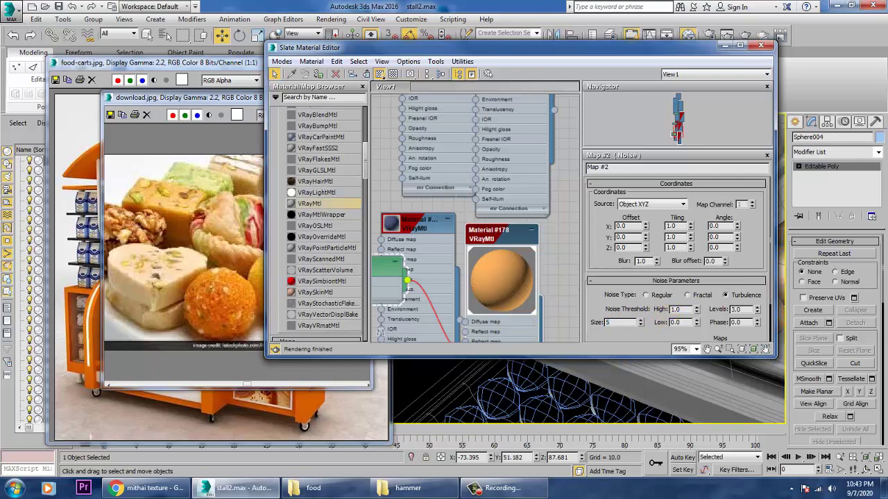
type("5")
key("Return")
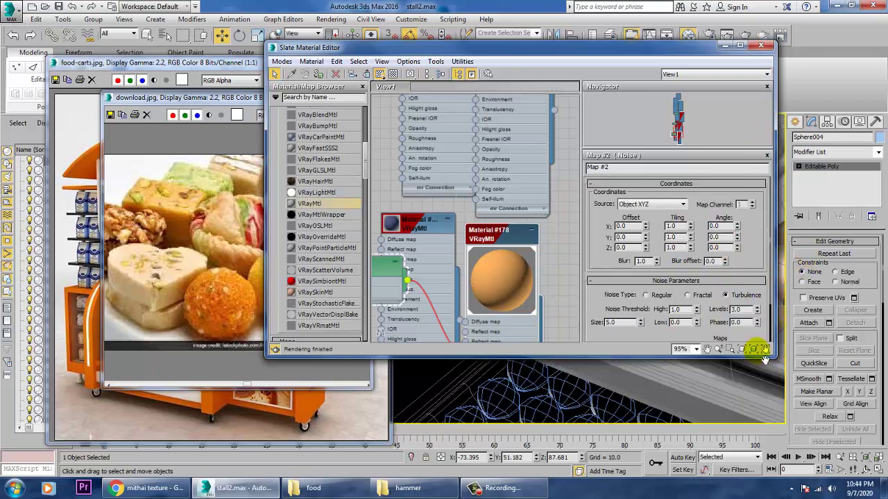
- Set the orange material's bump amount to 63 and minimize the material editor
double_click(514, 271)
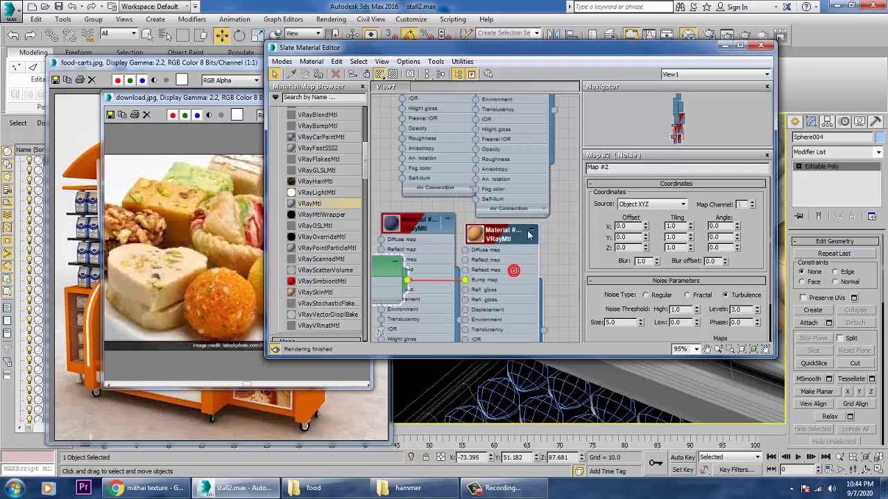
double_click(501, 241)
double_click(483, 242)
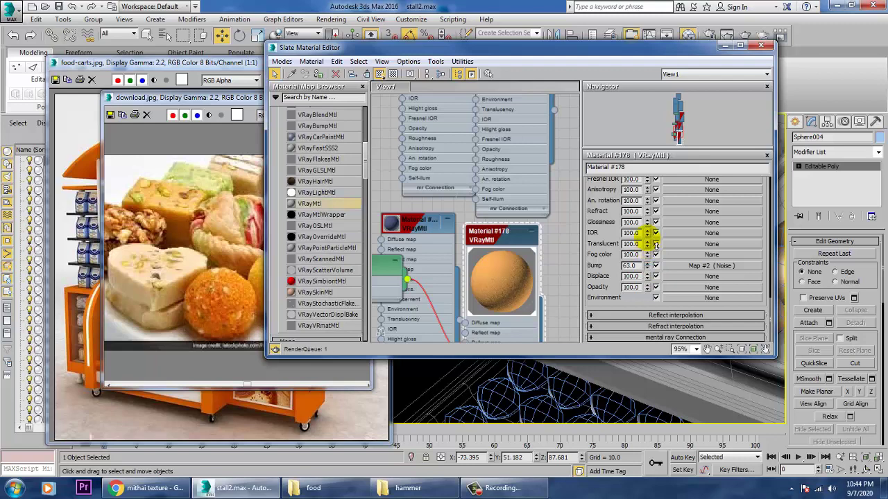
left_click(726, 46)
- Extend the selection from the orange sphere to every sweet in the first top-shelf tray
scroll(650, 298, "up", 5)
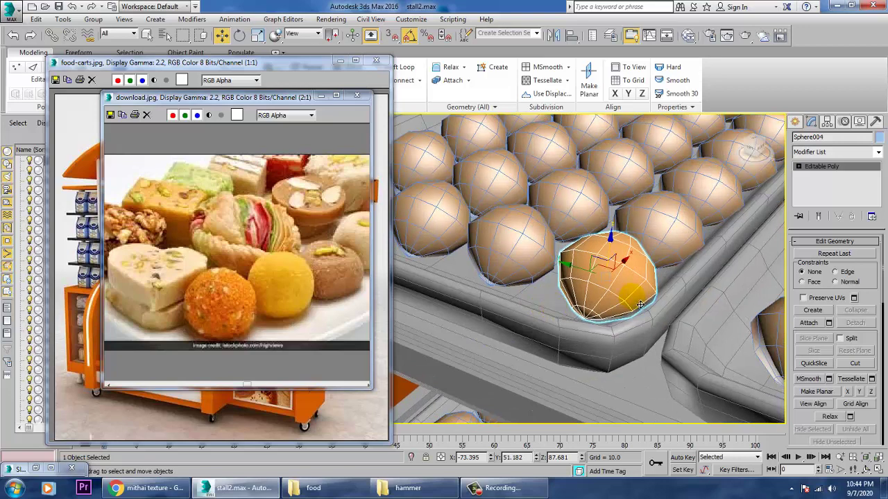
scroll(613, 287, "up", 5)
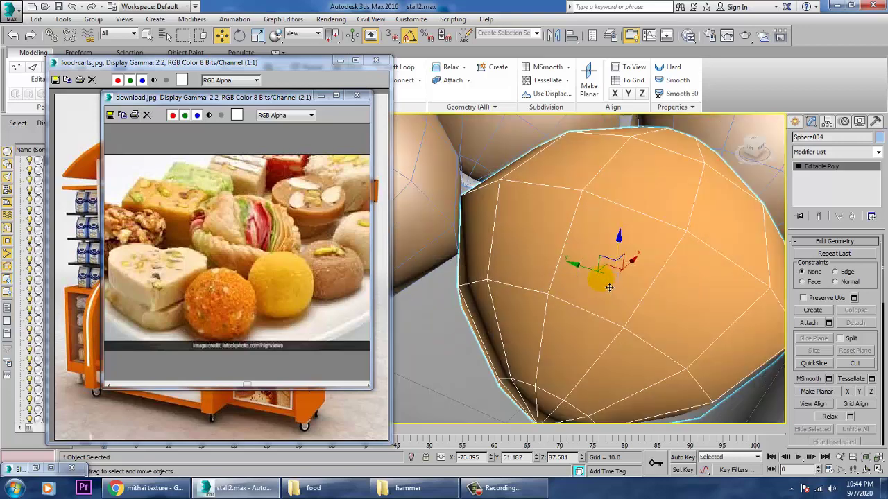
scroll(606, 270, "down", 3)
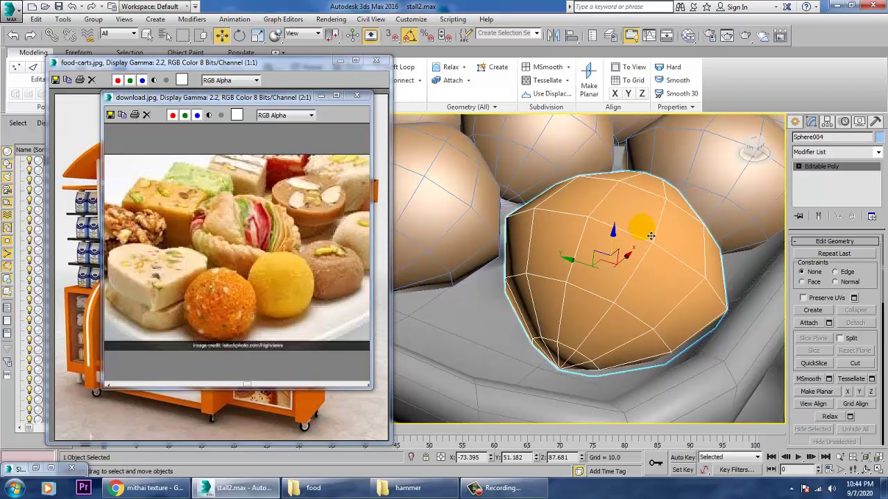
scroll(653, 231, "down", 4)
scroll(654, 231, "down", 3)
scroll(654, 243, "up", 4)
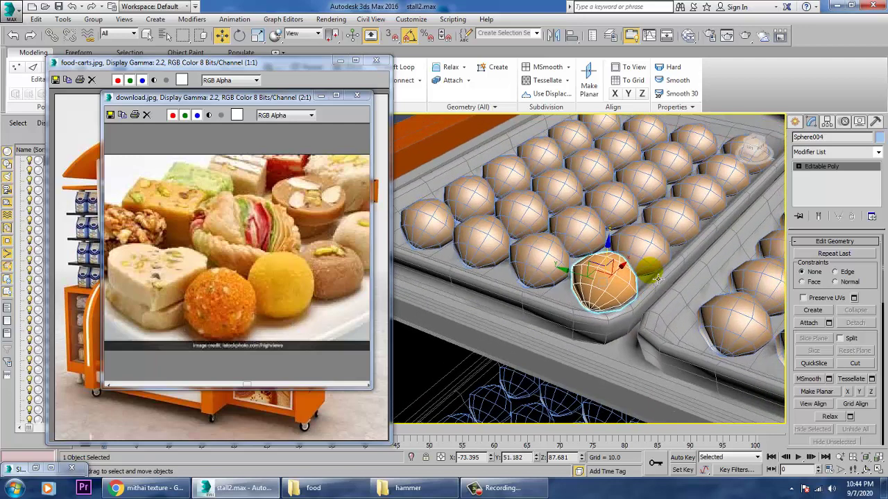
left_click(655, 262, "ctrl")
left_click(671, 220, "ctrl")
left_click(699, 198, "ctrl")
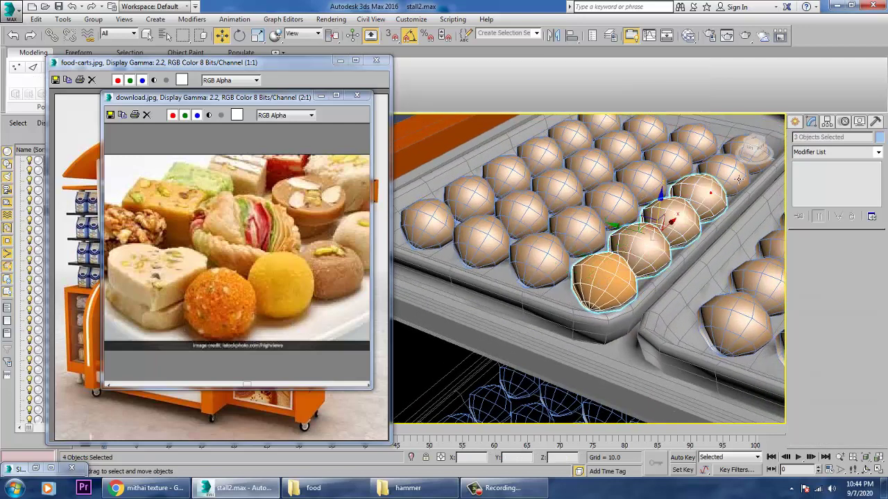
left_click(727, 172, "ctrl")
left_click(748, 149, "ctrl")
left_click(692, 142, "ctrl")
left_click(667, 163, "ctrl")
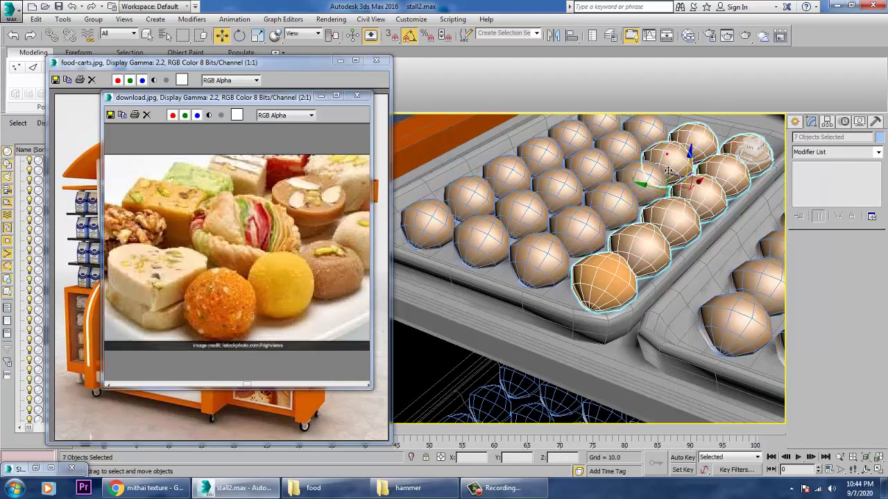
left_click(633, 201, "ctrl")
left_click(577, 231, "ctrl")
left_click(538, 261, "ctrl")
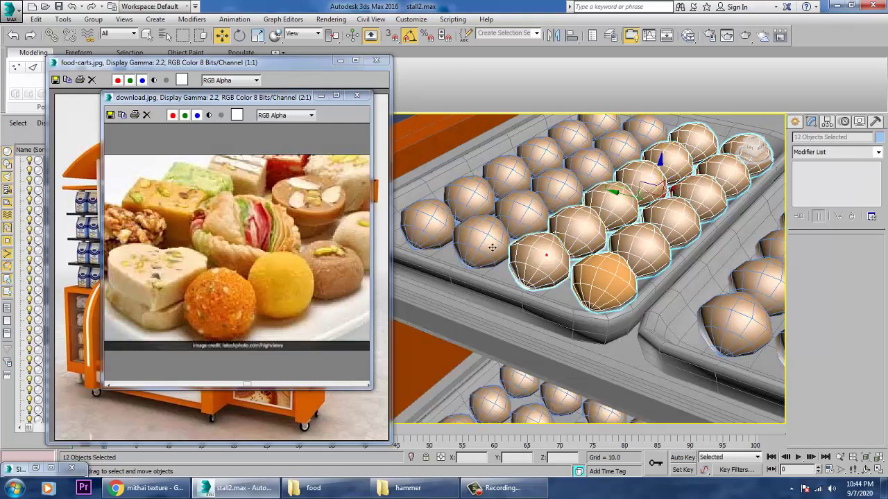
left_click(482, 241, "ctrl")
left_click(448, 233, "ctrl")
left_click(444, 229, "ctrl")
left_click(470, 198, "ctrl")
left_click(521, 212, "ctrl")
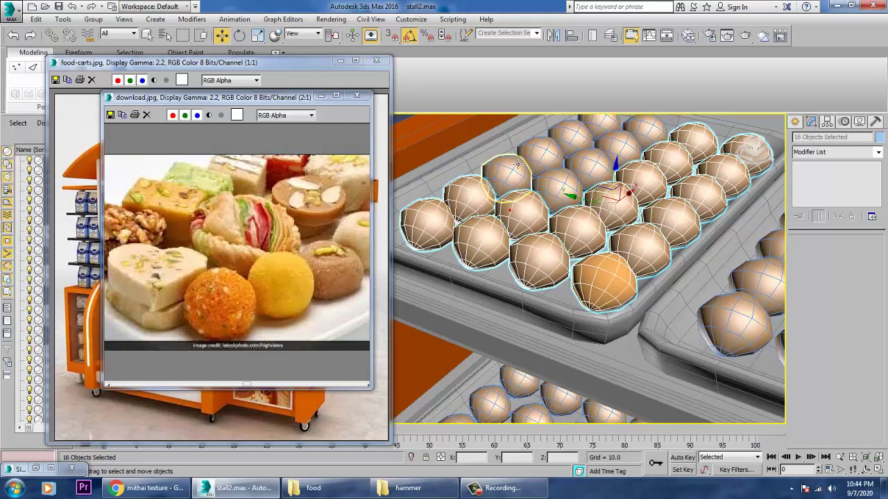
left_click(508, 173, "ctrl")
left_click(559, 191, "ctrl")
left_click(543, 151, "ctrl")
left_click(570, 138, "ctrl")
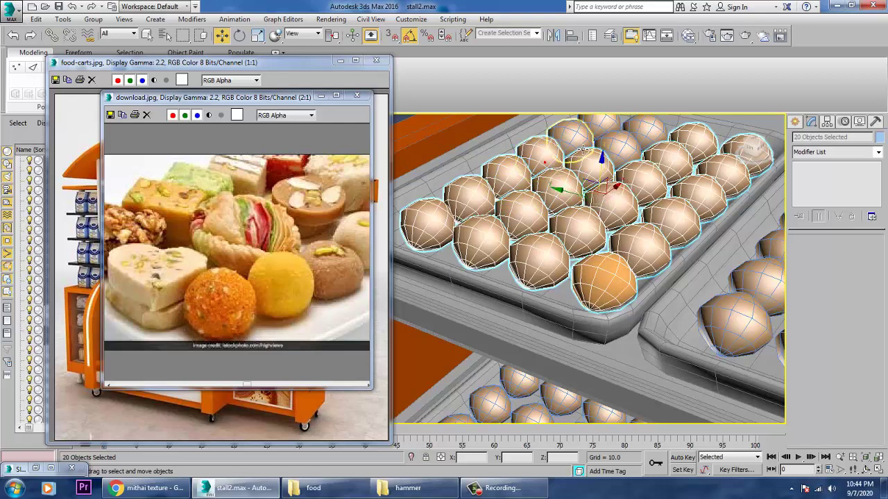
left_click(602, 132, "ctrl")
left_click(606, 133, "ctrl")
left_click(621, 147, "ctrl")
left_click(647, 136, "ctrl")
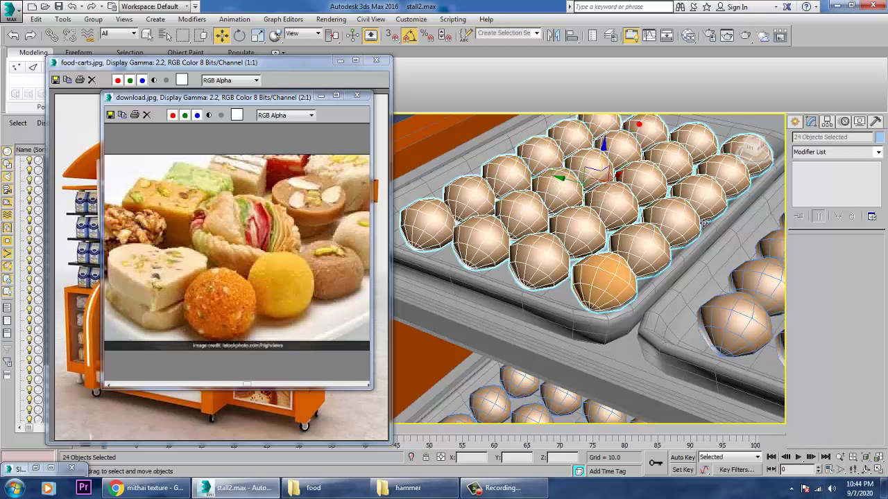
- Add all the sweets in the second top-shelf tray to the selection
middle_click_drag(649, 231, 643, 232)
scroll(643, 231, "down", 4)
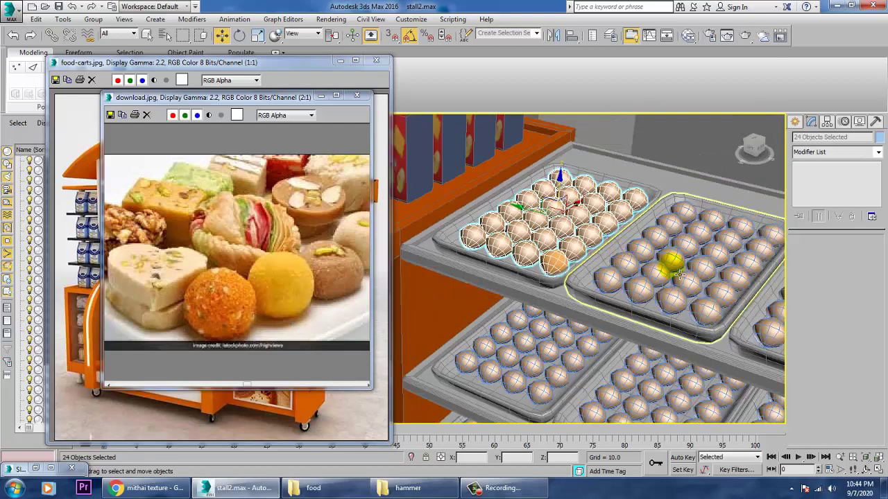
scroll(679, 275, "down", 3)
middle_click_drag(678, 275, 548, 269)
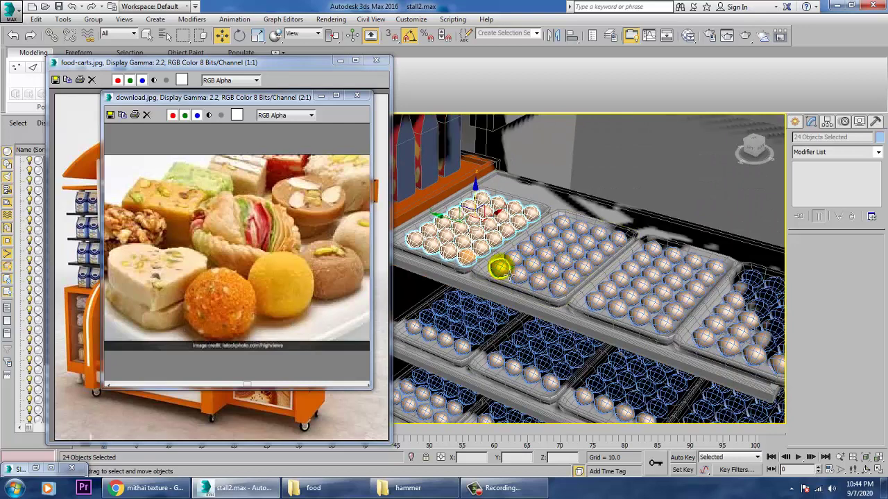
left_click(500, 267, "ctrl")
left_click(520, 265, "alt")
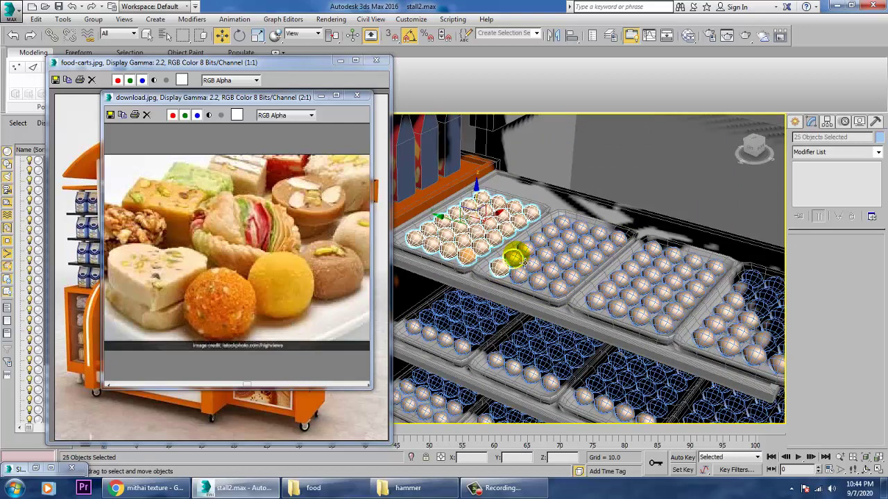
scroll(520, 262, "up", 5)
left_click(480, 263, "ctrl")
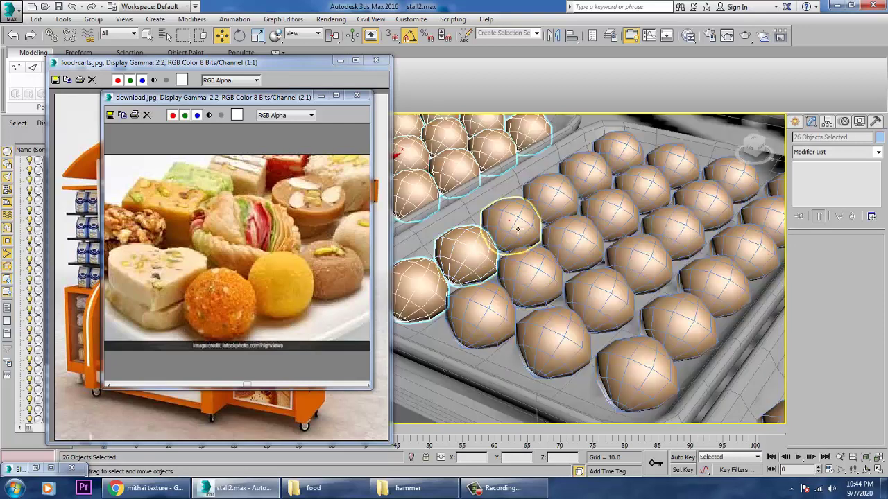
left_click(514, 223, "ctrl")
left_click(552, 196, "ctrl")
left_click(588, 171, "ctrl")
left_click(658, 164, "ctrl")
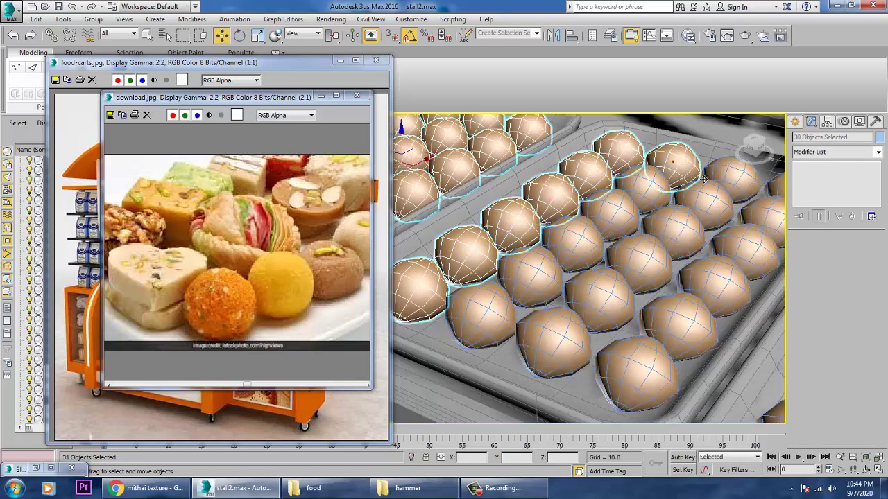
left_click(728, 177, "ctrl")
left_click(780, 194, "ctrl")
left_click(759, 216, "ctrl")
left_click(742, 256, "ctrl")
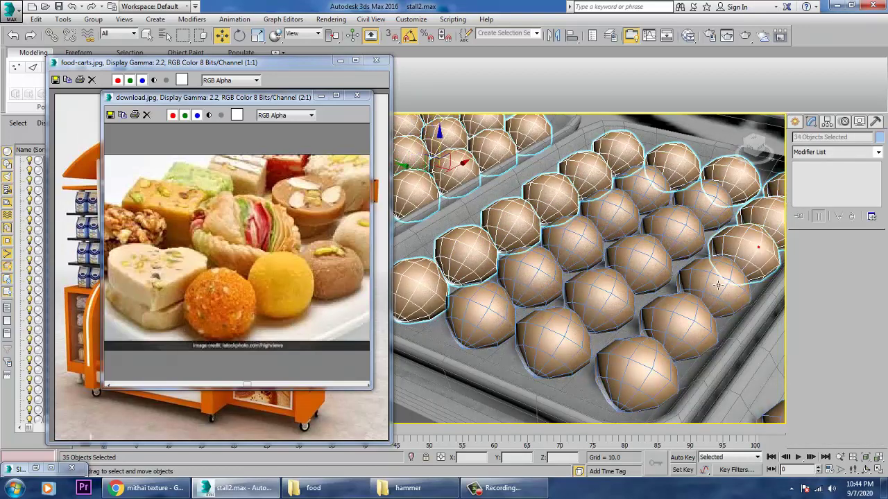
left_click(714, 288, "ctrl")
left_click(678, 326, "ctrl")
left_click(644, 372, "ctrl")
left_click(554, 341, "ctrl")
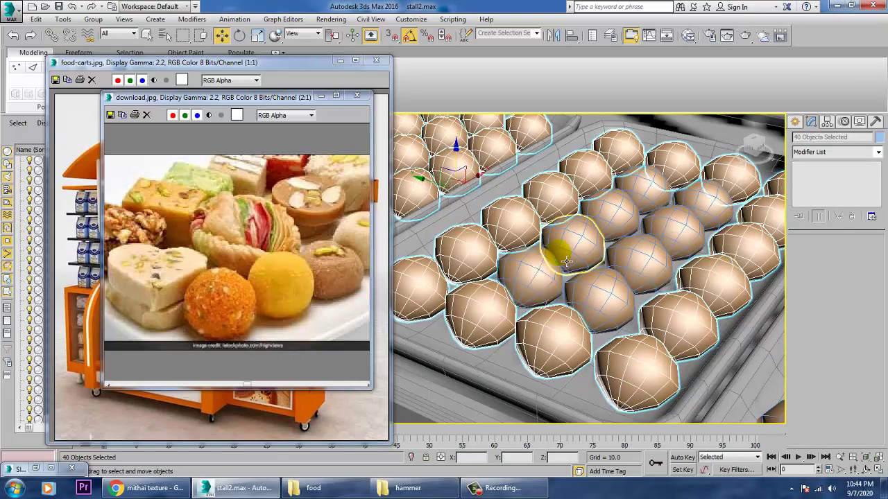
left_click(530, 277, "ctrl")
left_click(572, 244, "ctrl")
left_click(610, 217, "ctrl")
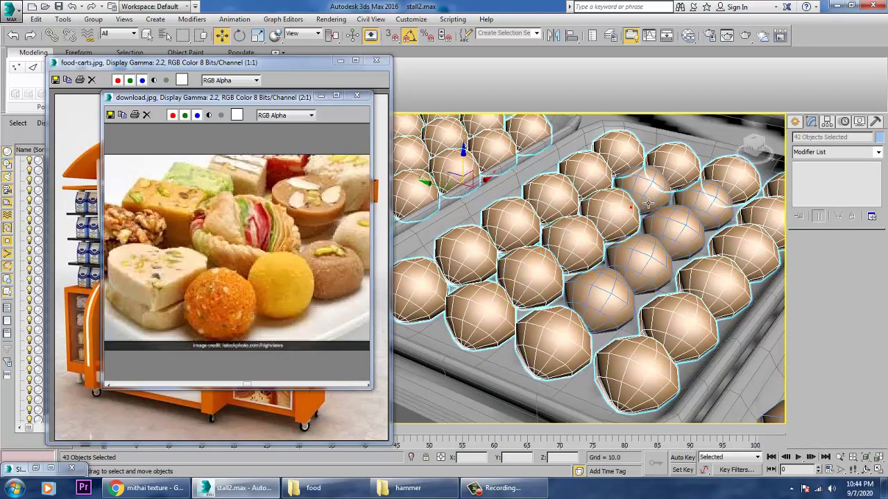
left_click(642, 191, "ctrl")
left_click(683, 228, "ctrl")
left_click(693, 199, "ctrl")
left_click(638, 258, "ctrl")
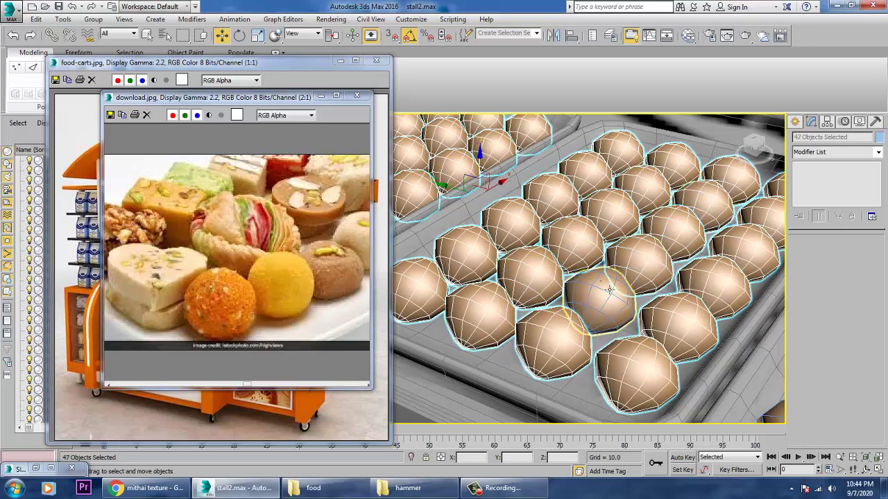
left_click(600, 280, "ctrl")
- Assign the orange noise-bumped material to the selected sweets in both trays and minimize the material editor
scroll(653, 251, "down", 3)
key("m")
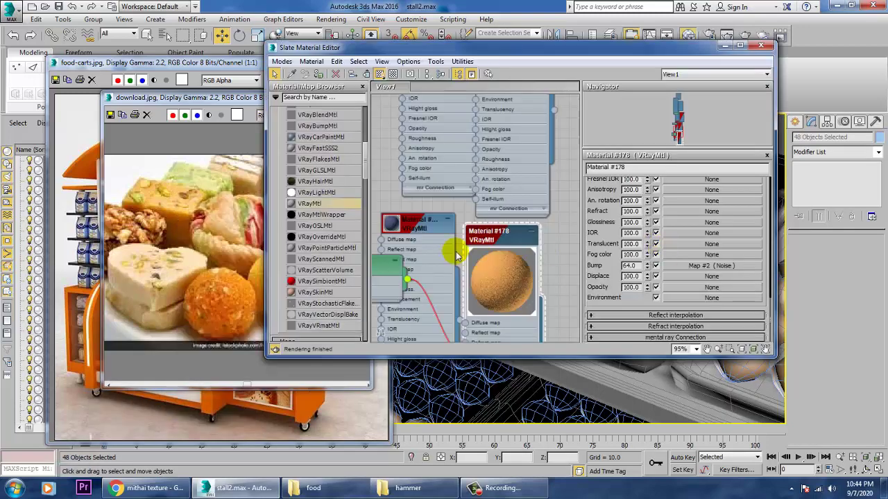
left_click(721, 46)
scroll(694, 249, "down", 5)
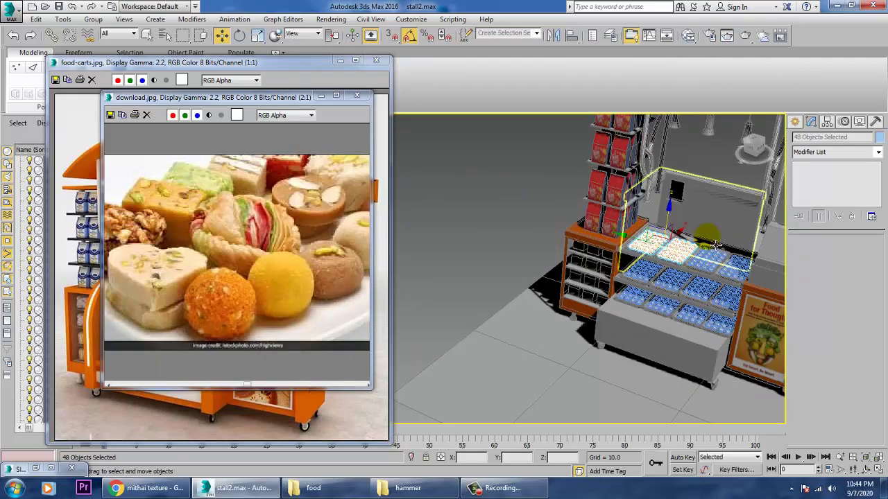
- Select the front corner sweet in the third top-shelf tray and create a new VRayMtl in the material editor
scroll(717, 244, "up", 8)
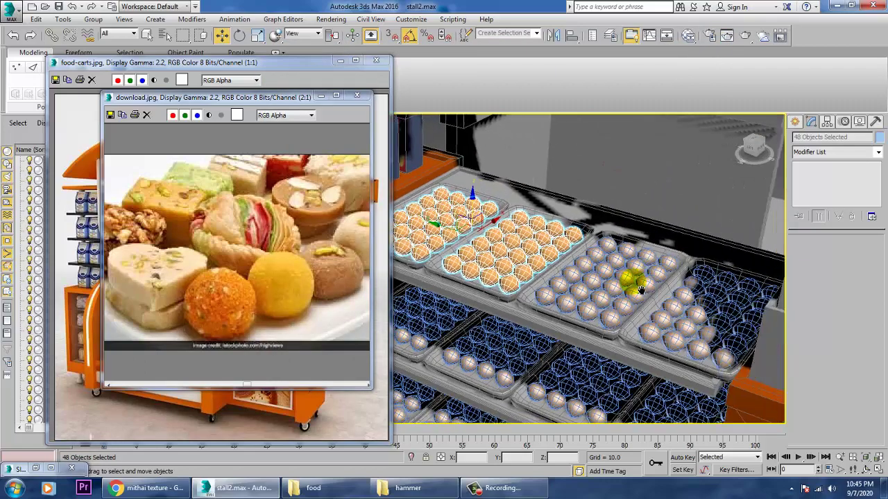
middle_click_drag(639, 291, 534, 305)
left_click(534, 300)
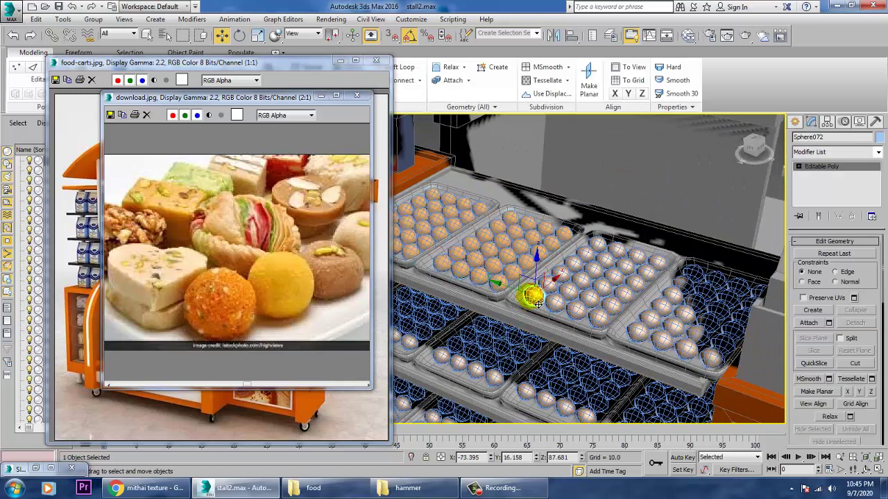
key("m")
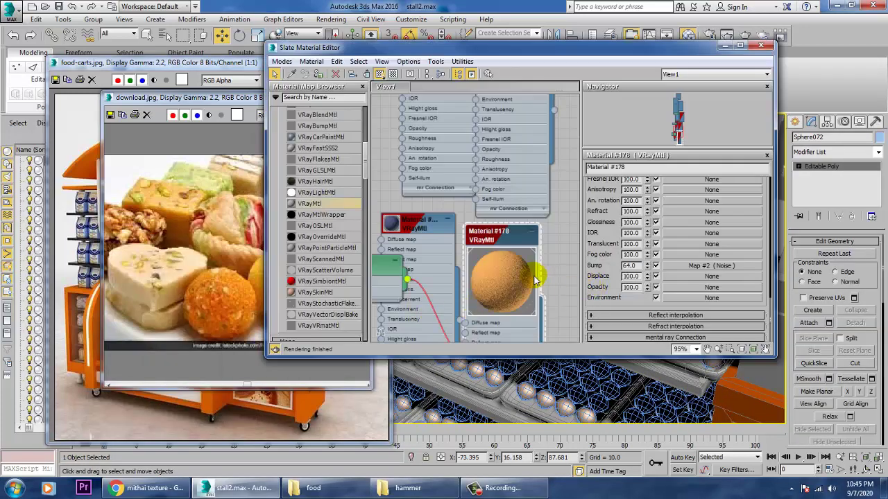
middle_click_drag(535, 281, 535, 139)
middle_click_drag(513, 303, 511, 192)
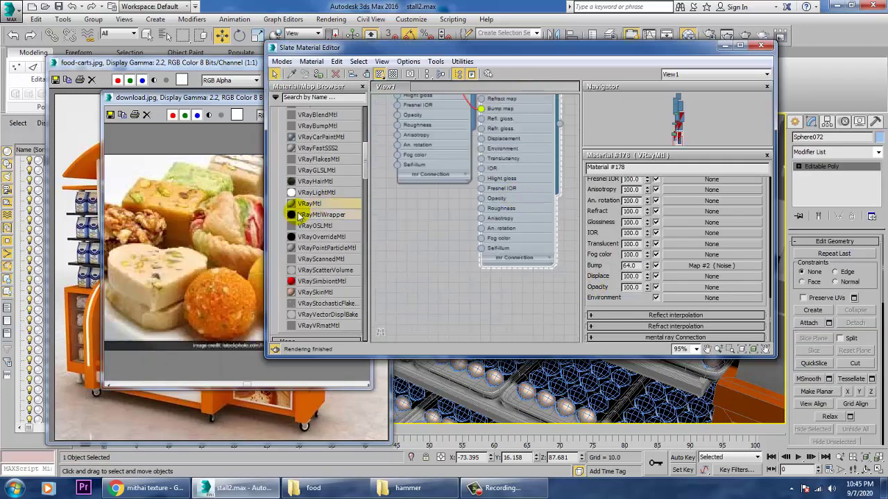
left_click_drag(415, 229, 414, 220)
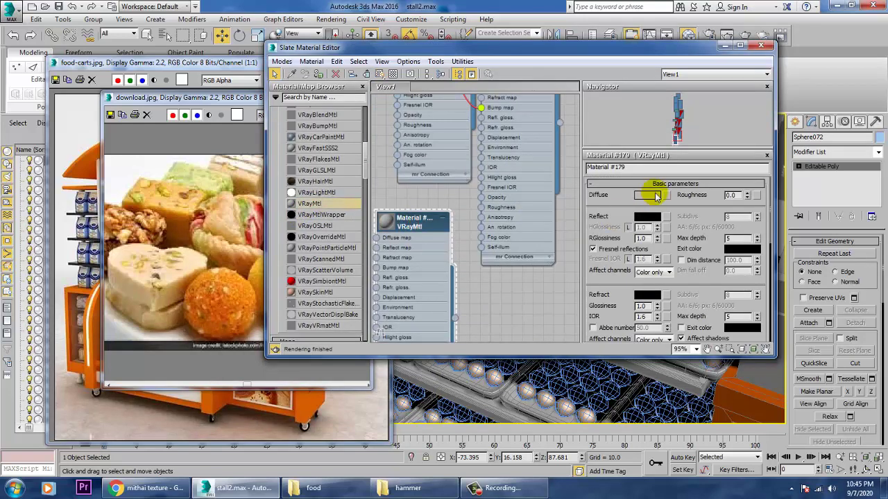
- Sample the new material's diffuse colour from the photo's green sweet, setting it to 146, 143, 17
left_click(647, 195)
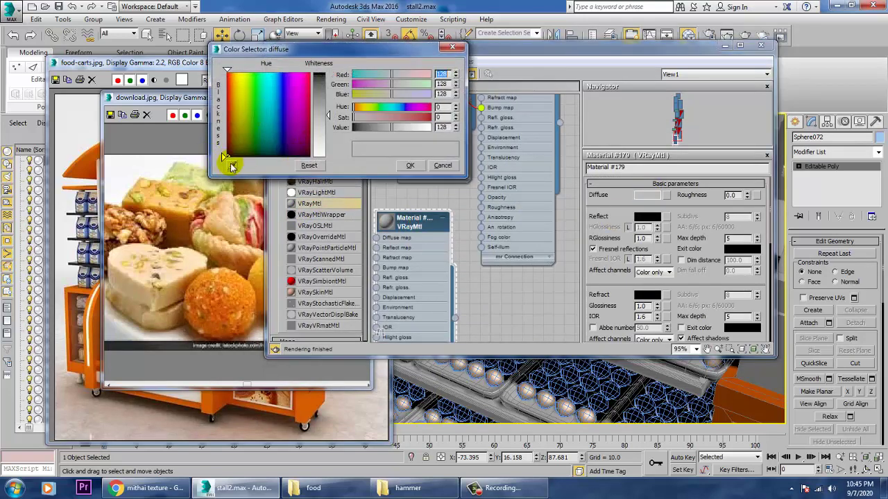
left_click(187, 191)
left_click(198, 186)
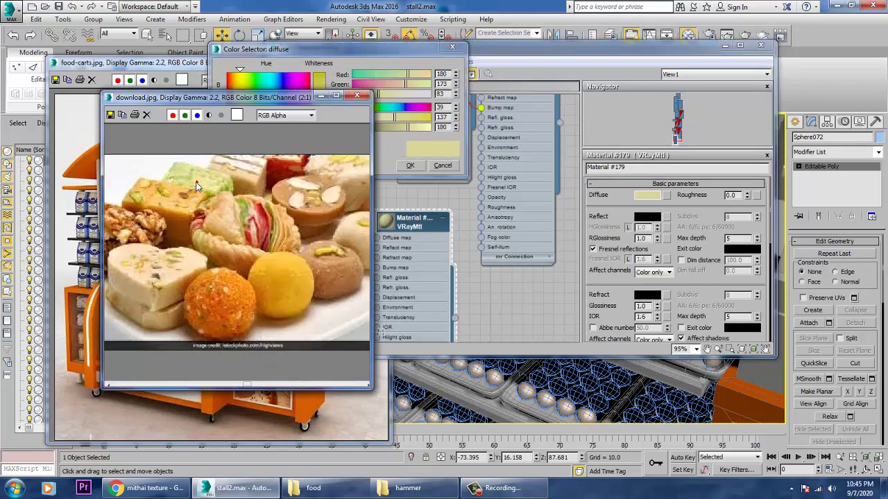
left_click_drag(326, 49, 441, 63)
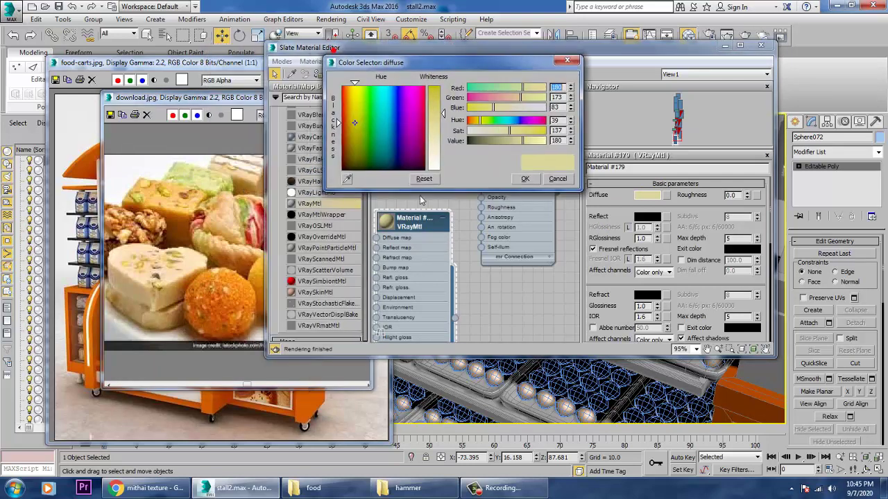
left_click_drag(351, 178, 209, 190)
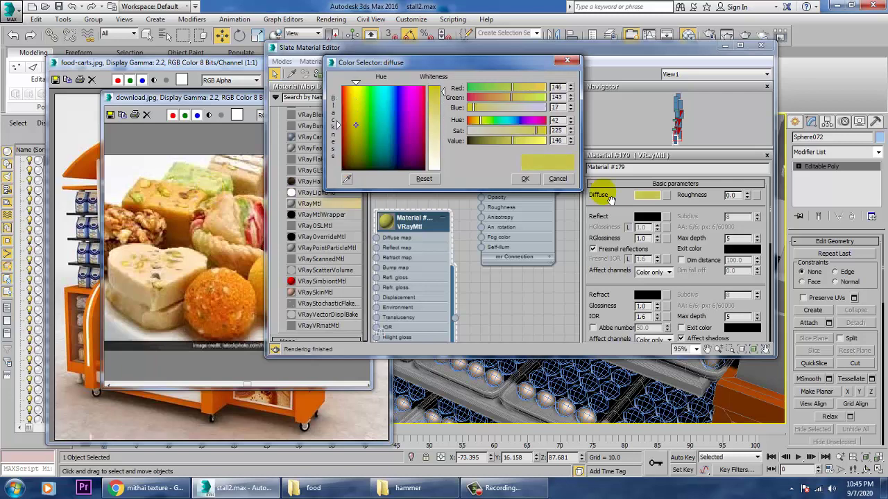
left_click(525, 179)
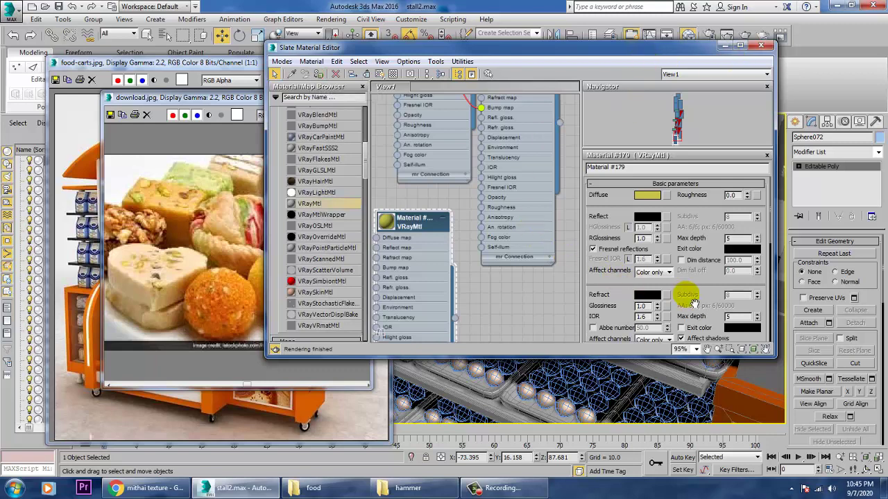
- Add a Noise map to the bump slot of the new green material
scroll(693, 303, "down", 5)
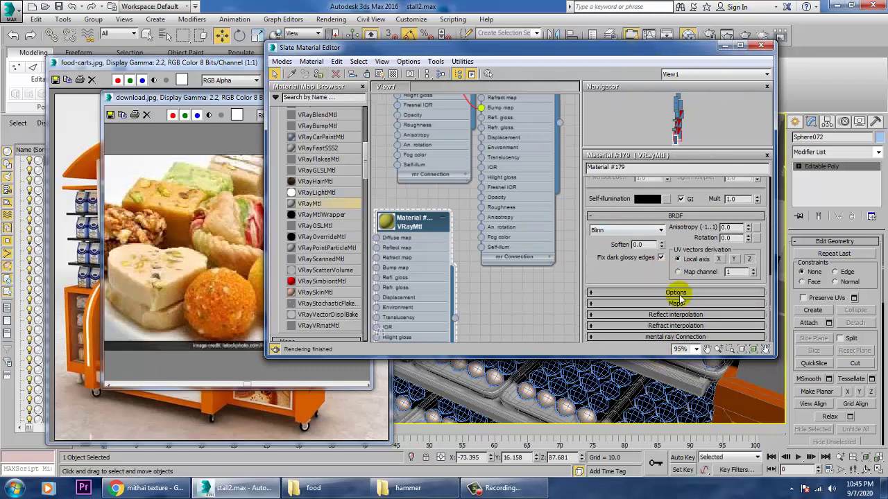
left_click(676, 304)
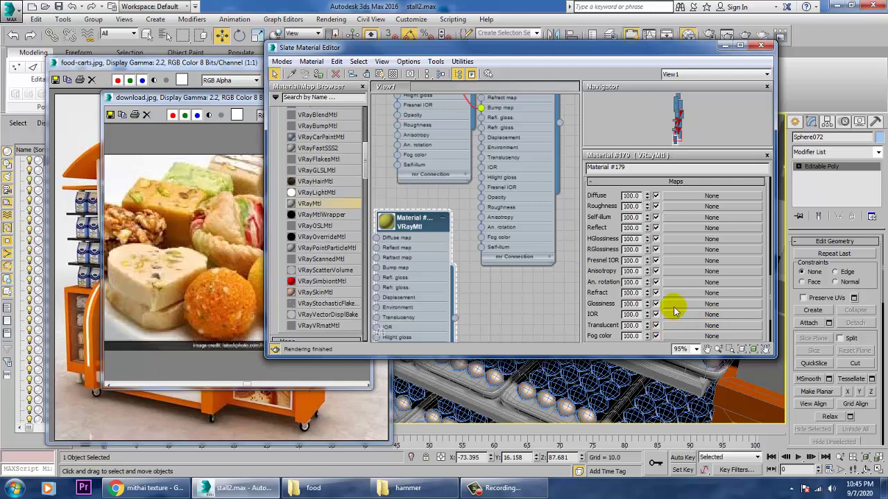
left_click_drag(670, 314, 671, 179)
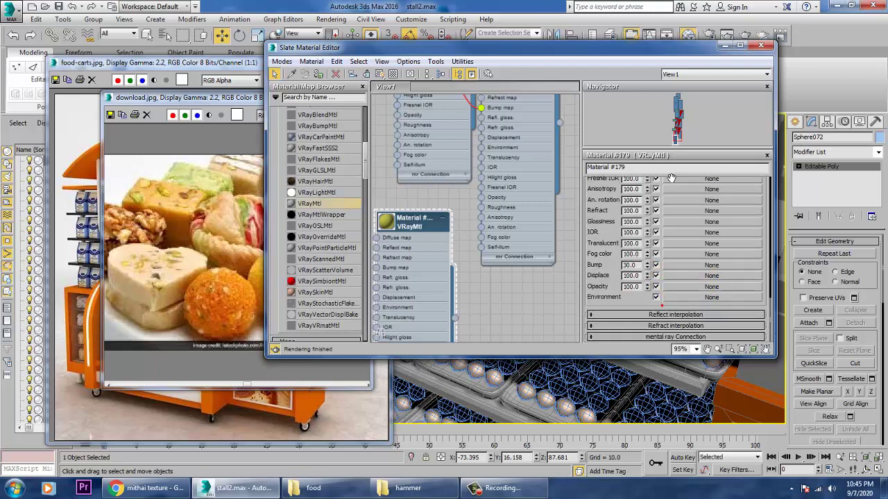
left_click(699, 267)
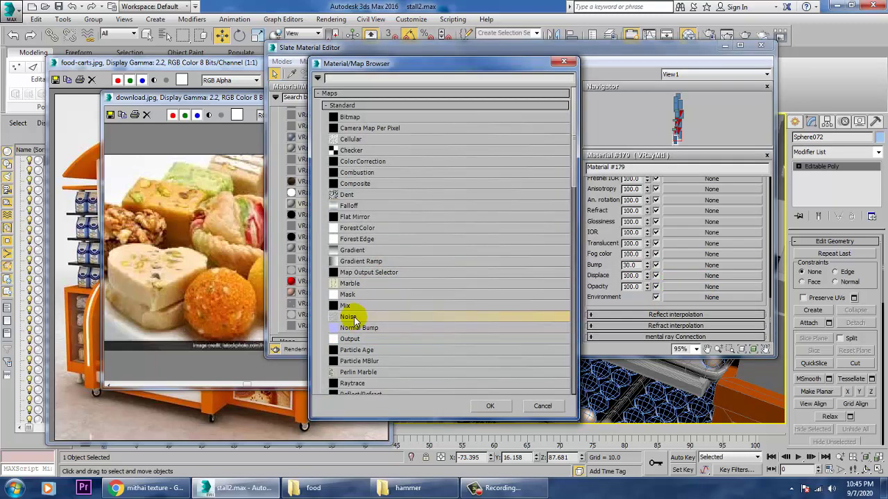
double_click(349, 317)
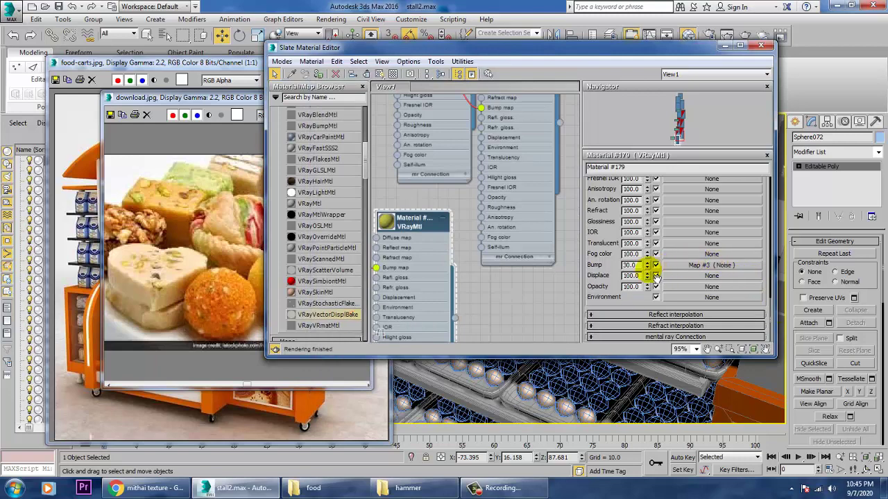
- Set the green material's noise map to Turbulence with size 16.9, enlarge the material's preview and minimize the material editor
left_click(724, 264)
left_click(725, 295)
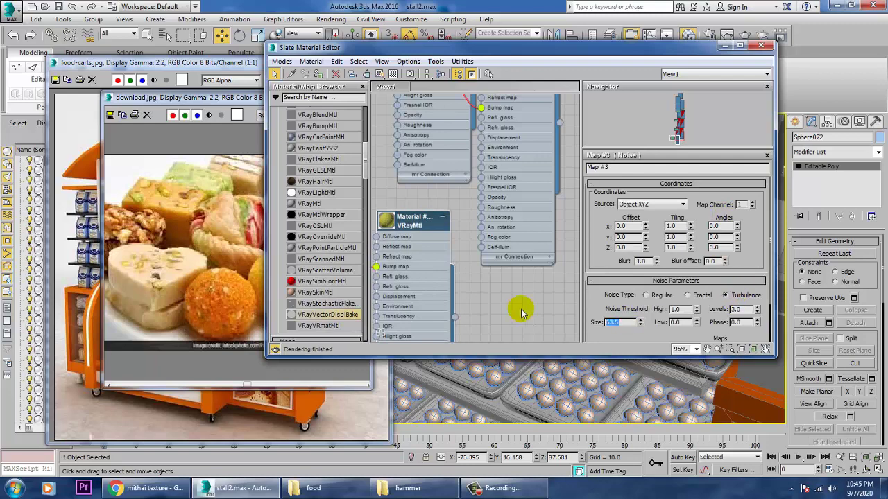
type("20")
key("Return")
double_click(385, 220)
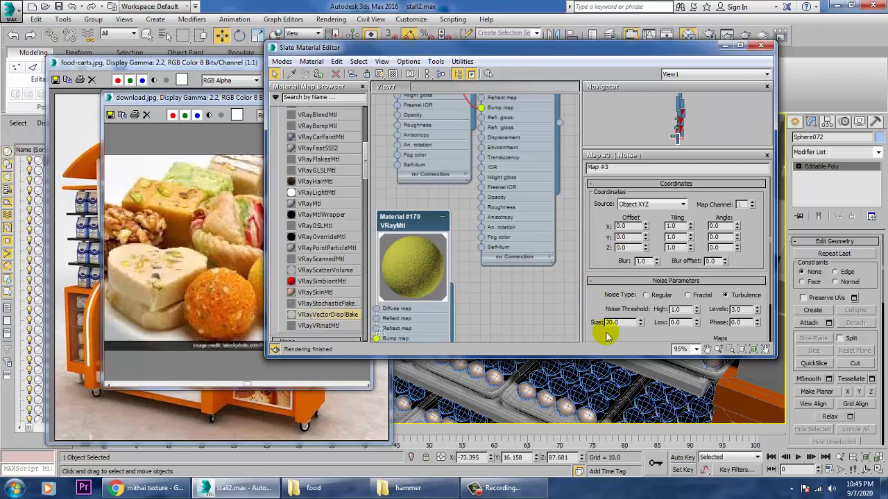
left_click_drag(652, 337, 653, 340)
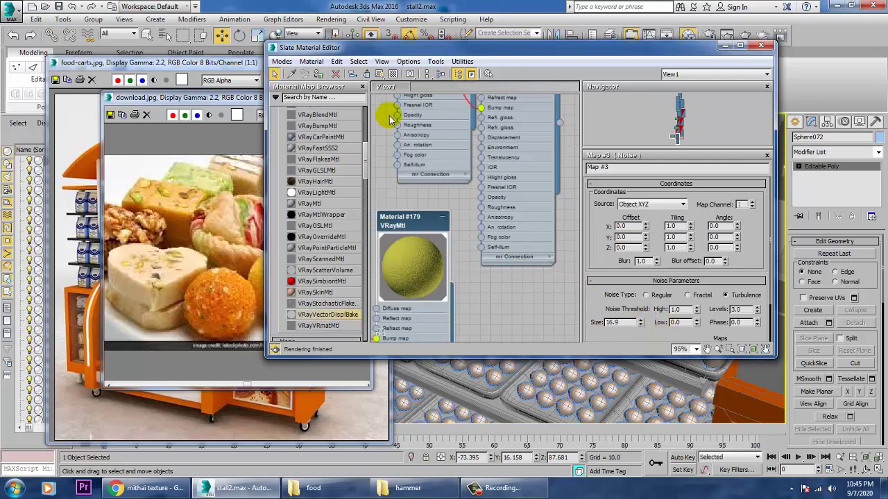
left_click(723, 47)
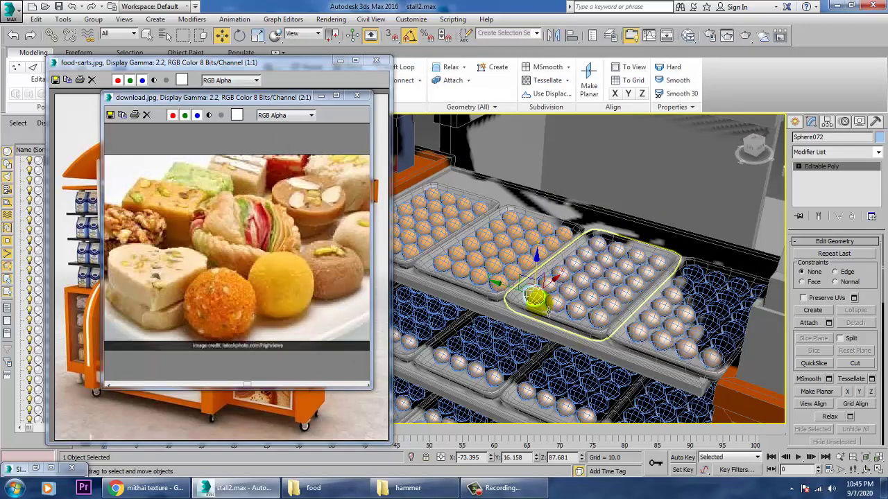
- Region-select the sweets in the third and fourth top-shelf trays from a low front view
scroll(565, 299, "up", 4)
scroll(576, 297, "down", 4)
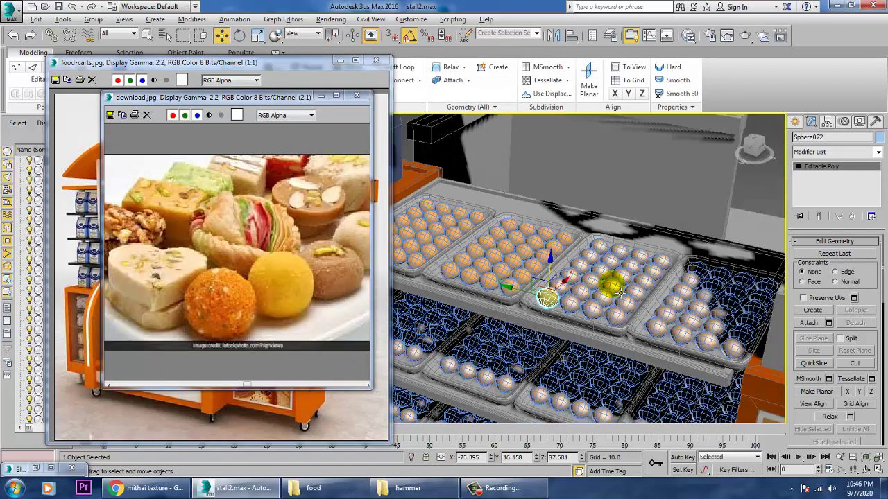
middle_click_drag(576, 297, 638, 279, "alt")
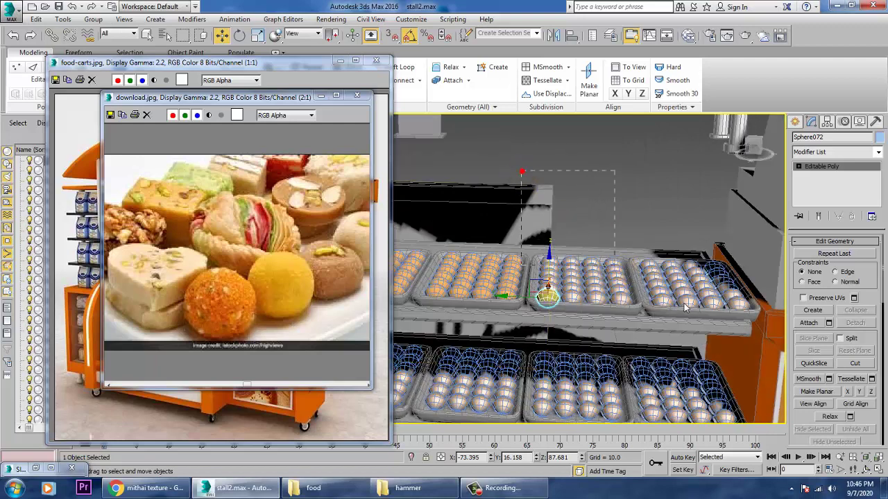
left_click_drag(743, 327, 748, 318)
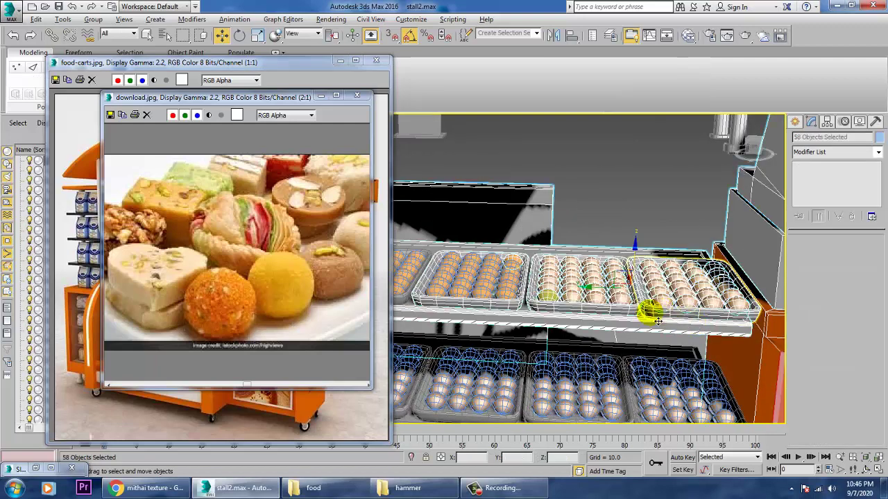
- Remove the trays, shelf, cart panels and poster from the selection, keeping only the sweets in the third and fourth top-shelf trays
left_click(657, 321, "alt")
left_click(647, 324, "alt")
left_click(633, 314, "alt")
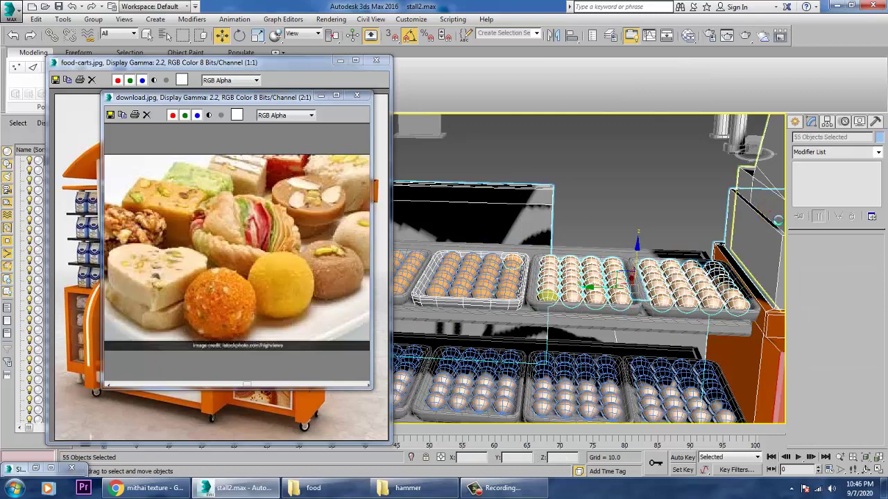
left_click(777, 220, "alt")
left_click(742, 222, "alt")
left_click(624, 264, "alt")
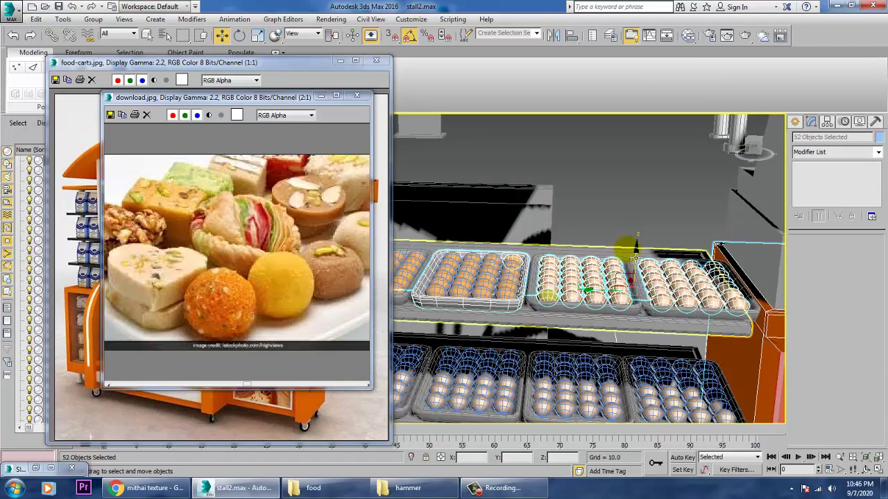
middle_click_drag(628, 248, 561, 248, "alt")
left_click(719, 347, "alt")
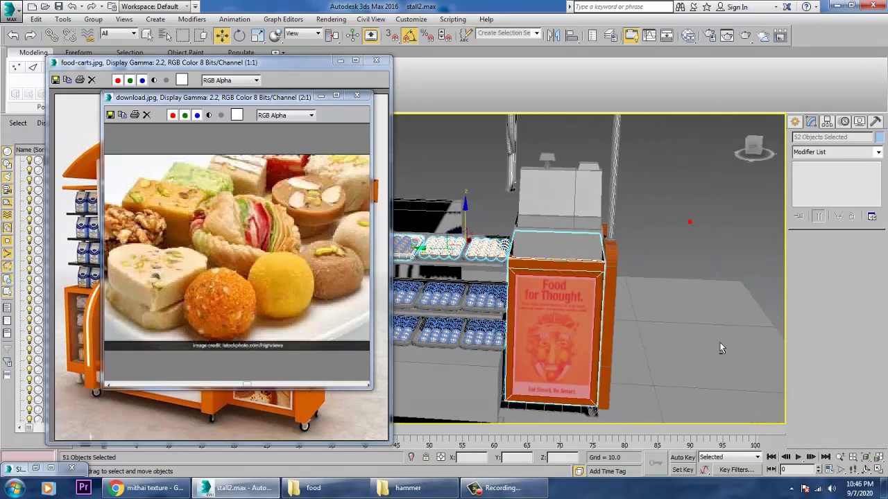
left_click(593, 299, "alt")
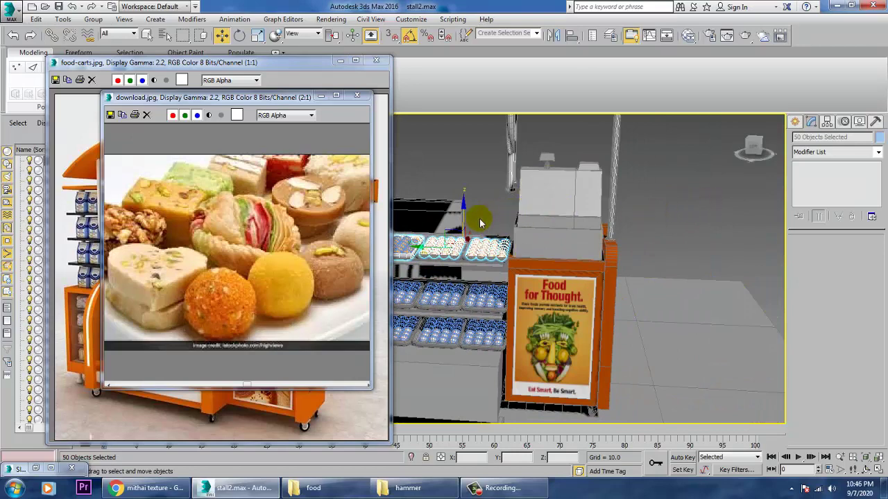
scroll(479, 209, "up", 5)
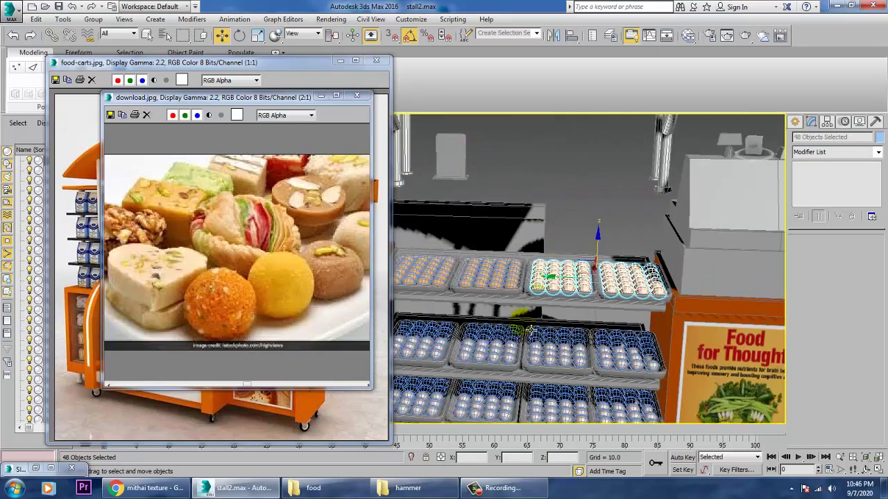
- Assign the green noise-bumped material to the selected sweets, minimize the material editor and clear the selection
middle_click_drag(613, 290, 629, 262, "alt")
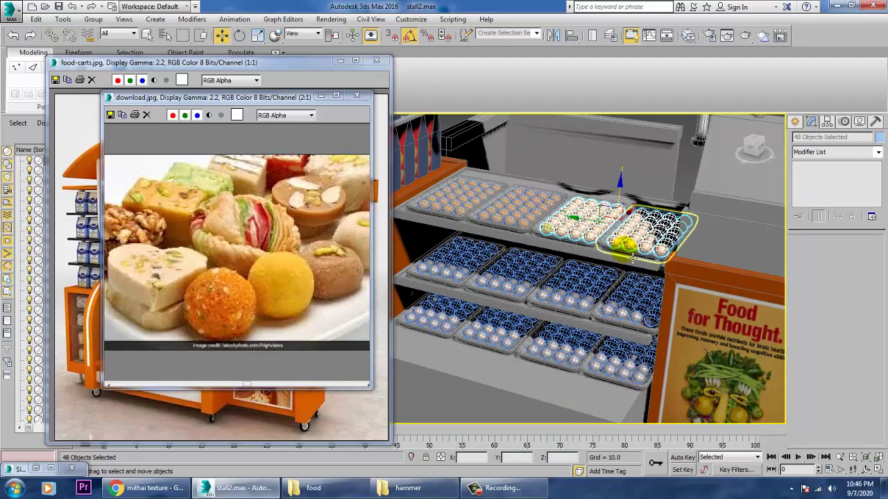
left_click(687, 35)
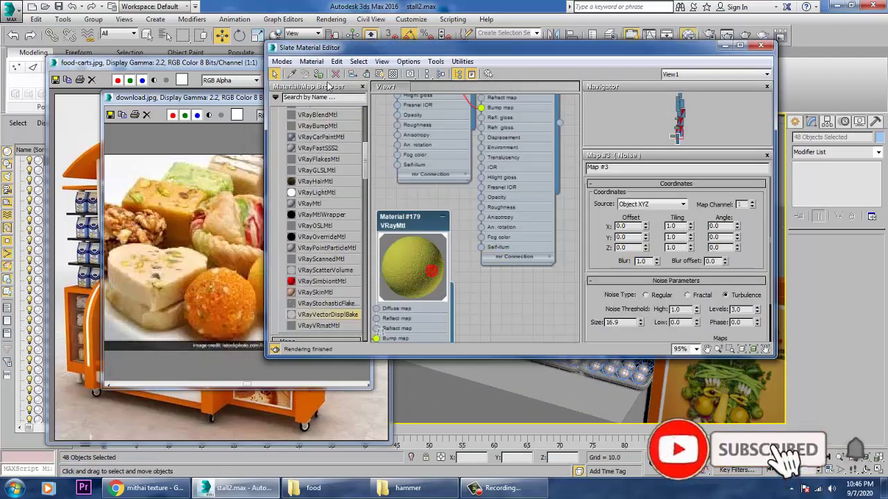
left_click(723, 46)
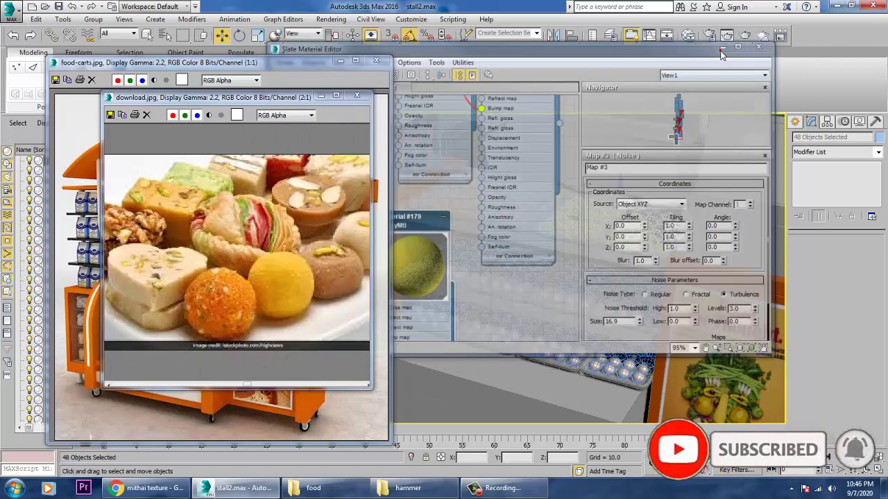
left_click(678, 175)
- Select the front corner sweet in the first middle-shelf tray and create a new VRayMtl in the material editor
scroll(664, 266, "up", 10)
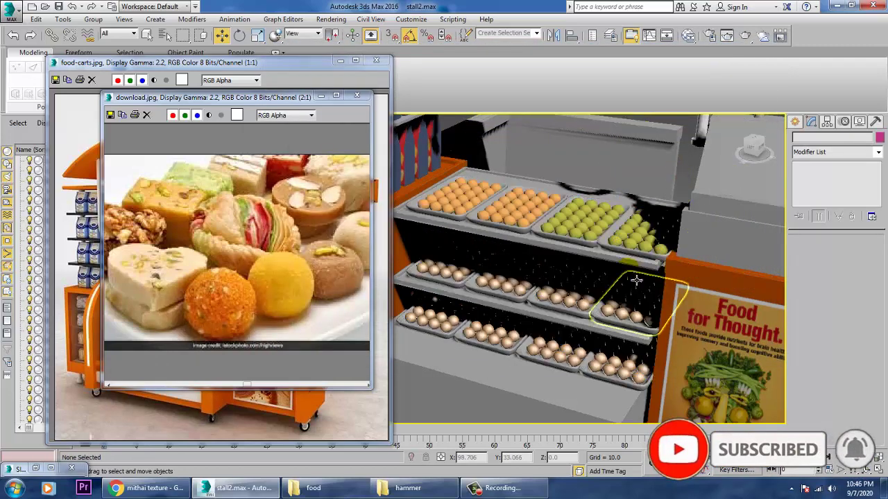
scroll(683, 316, "down", 6)
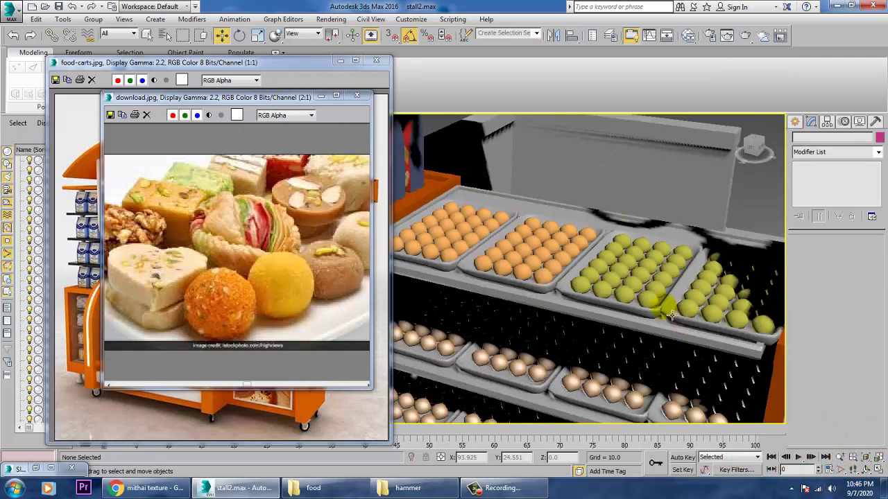
middle_click_drag(681, 311, 672, 286, "alt")
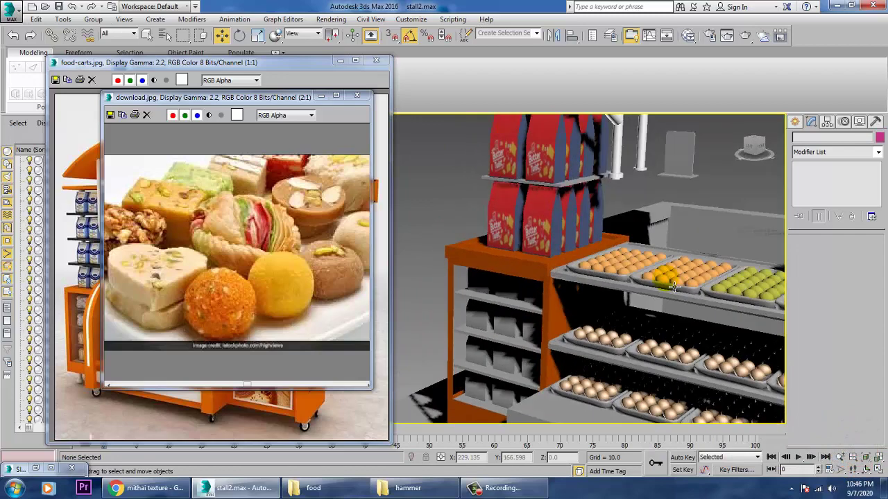
left_click(617, 340)
scroll(648, 351, "up", 3)
scroll(647, 351, "up", 3)
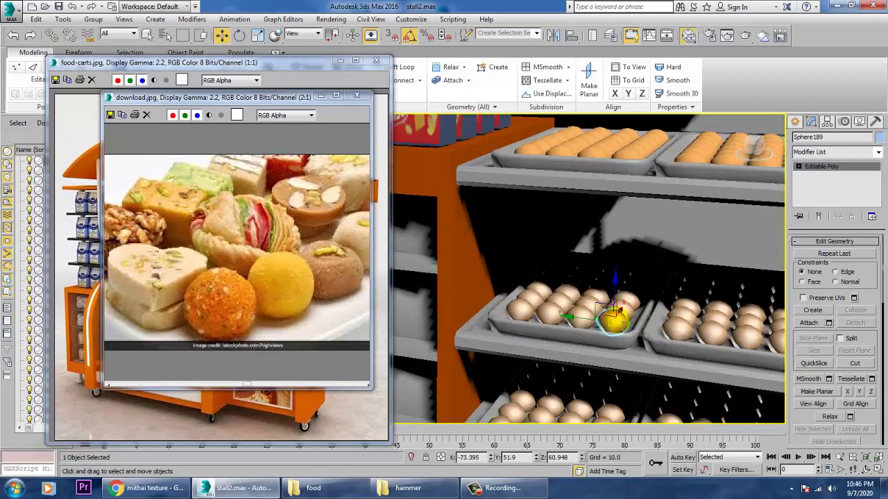
key("m")
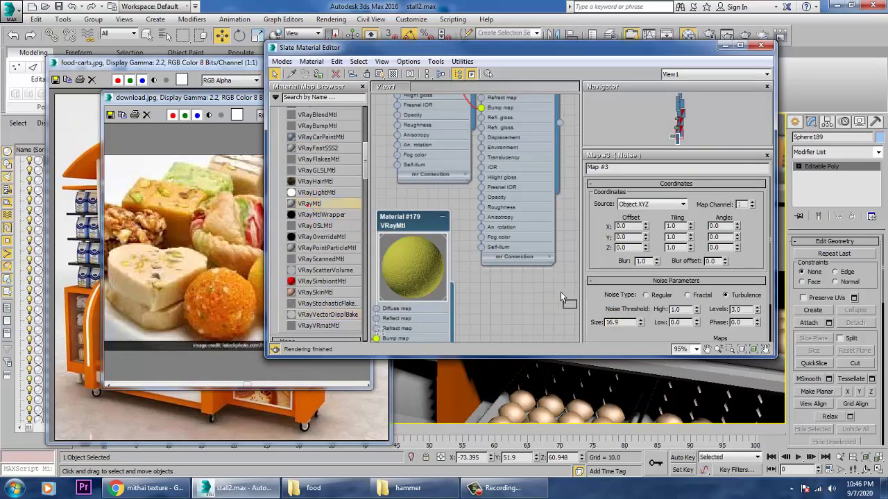
left_click_drag(560, 292, 509, 286)
double_click(510, 285)
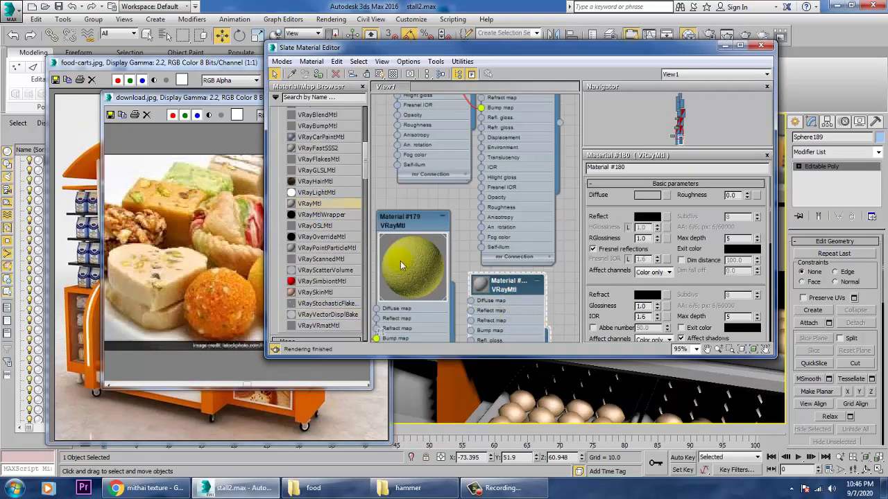
- Sample the new material's diffuse colour from the photo's brown nut sweet, setting it to 40, 3, 0
left_click(647, 195)
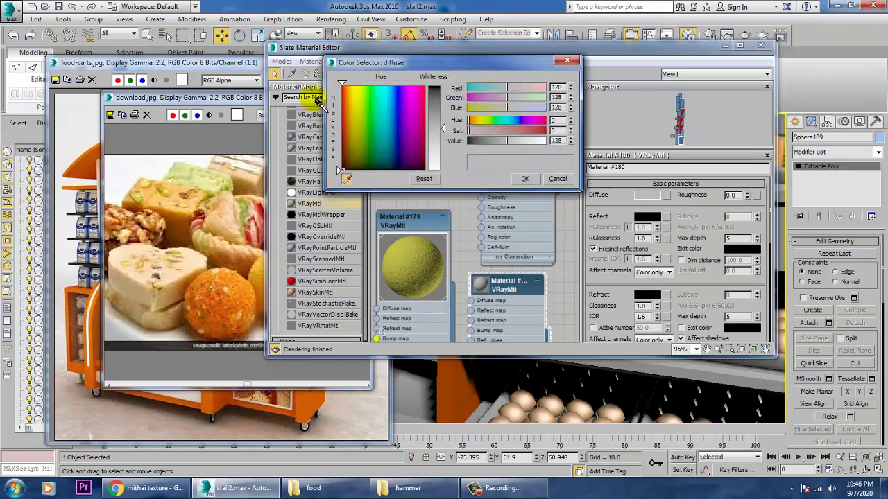
left_click_drag(147, 229, 139, 250)
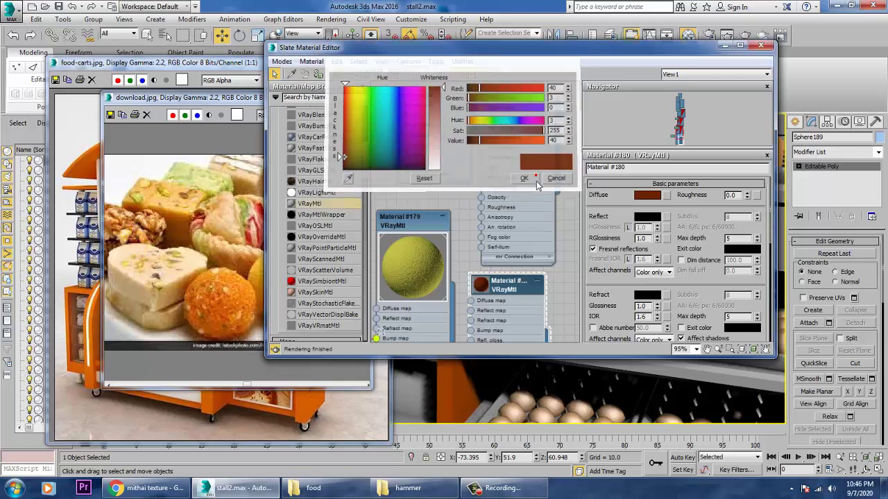
left_click(525, 179)
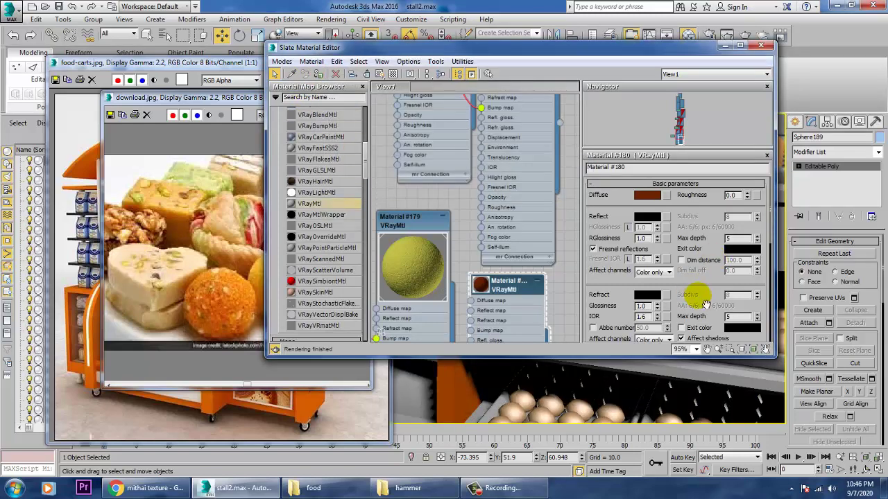
- Add a Noise map to the bump slot of the new brown material
scroll(697, 297, "down", 10)
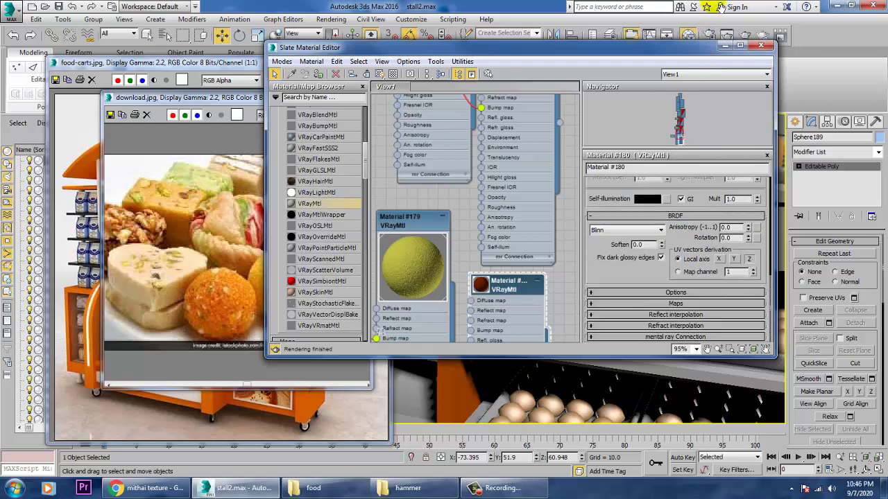
left_click(674, 304)
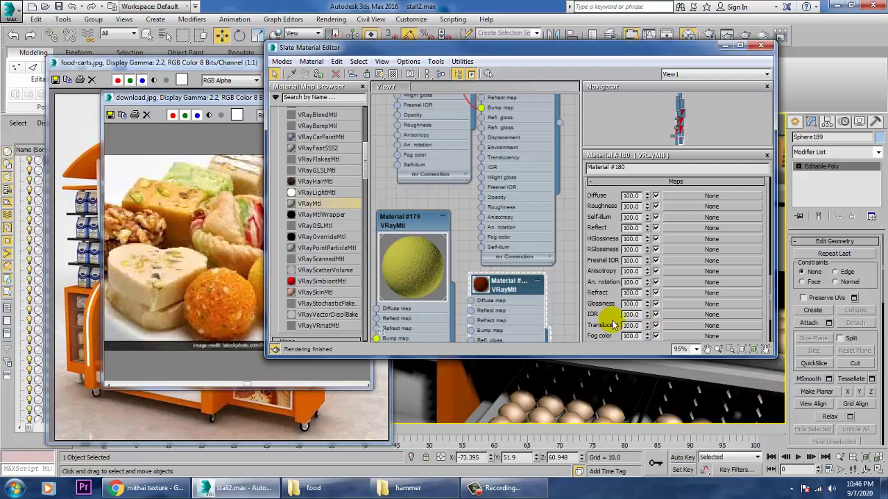
left_click_drag(615, 312, 627, 228)
left_click(705, 265)
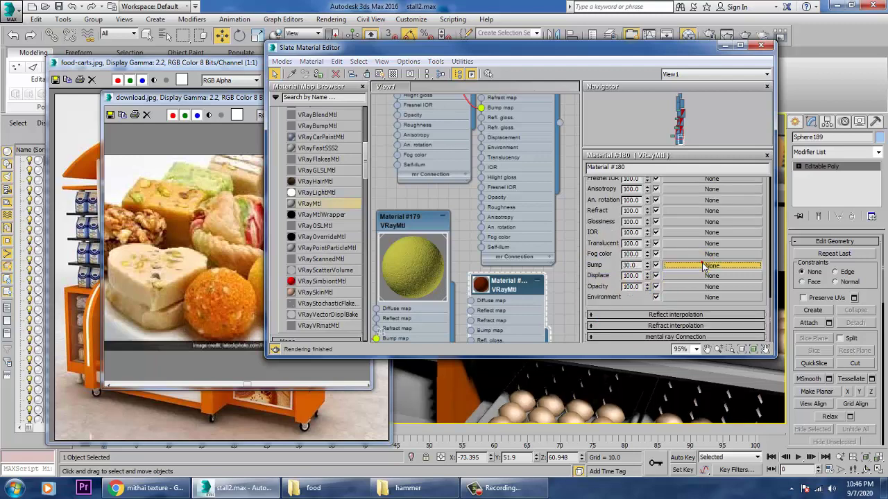
double_click(350, 317)
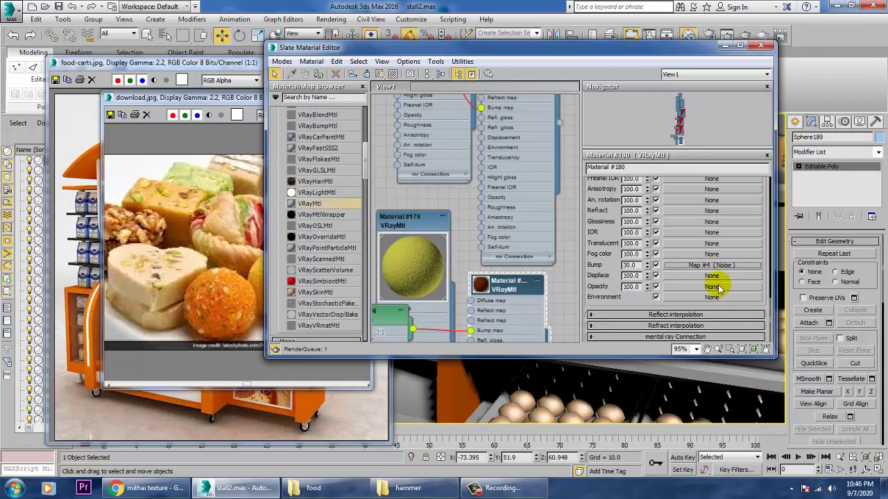
- Set the size of the brown material's Noise bump map to 16.3 and enlarge the material's preview
left_click(646, 263)
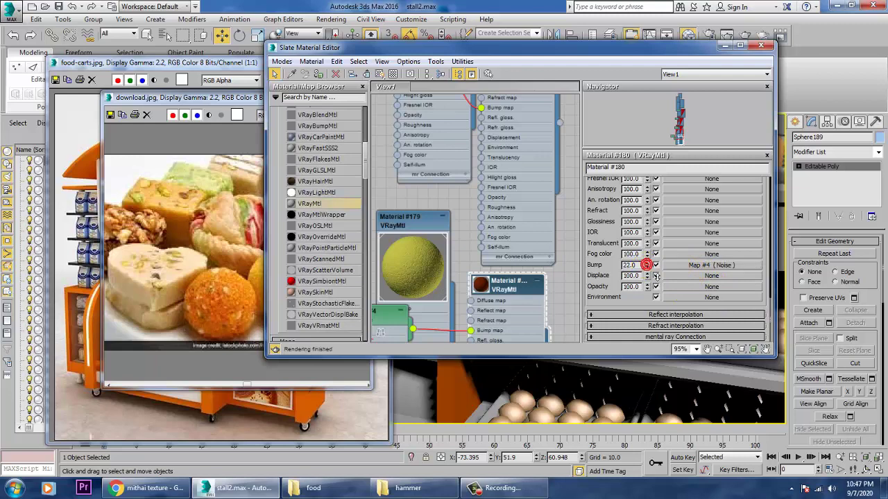
left_click(692, 265)
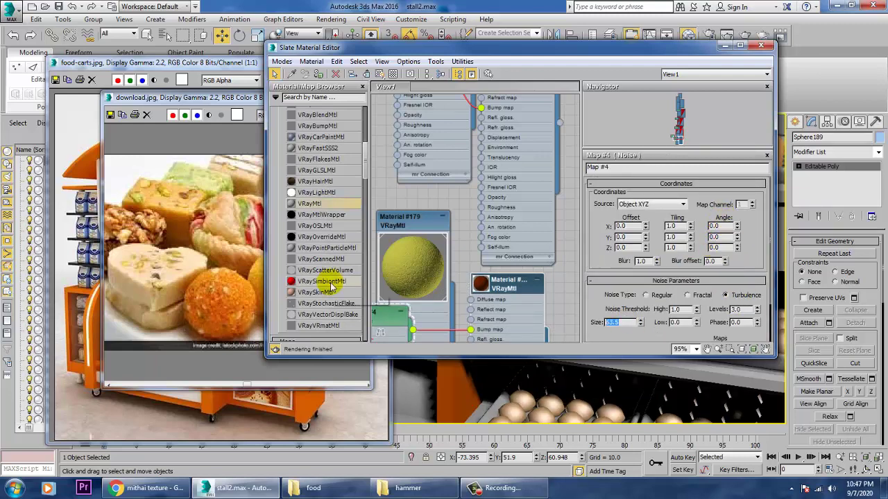
type("15")
key("Return")
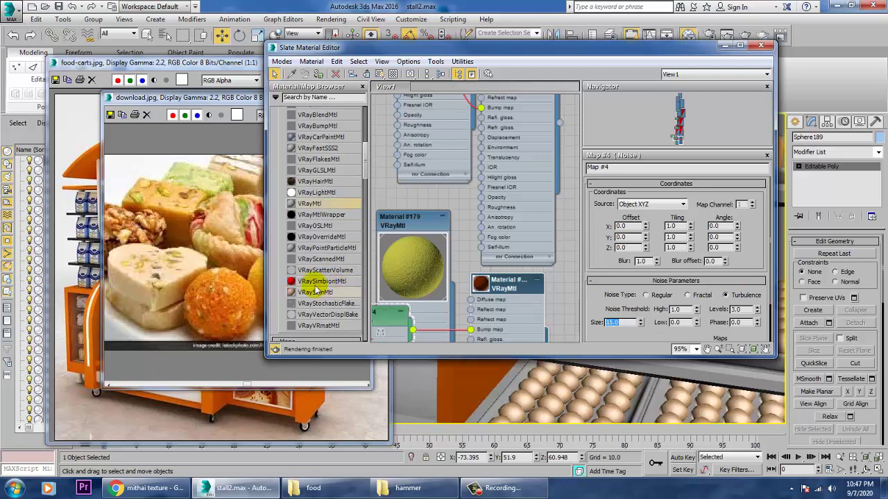
left_click(482, 283)
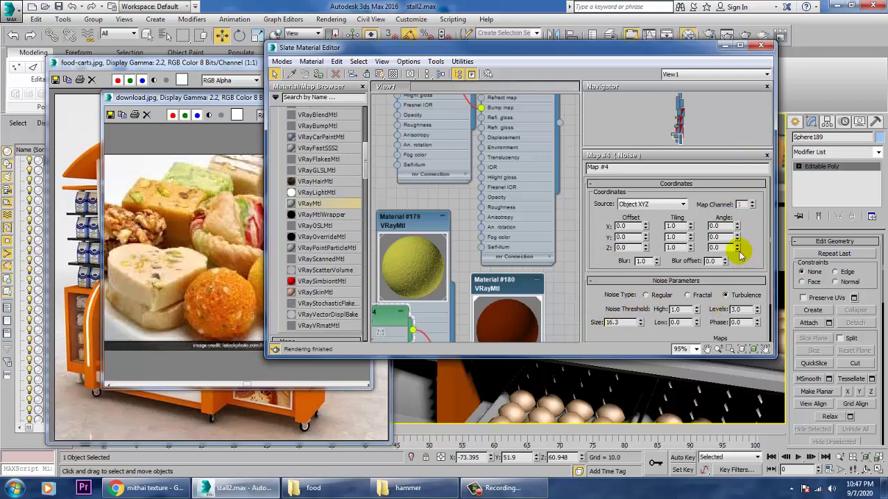
- Set the brown material's bump amount to 39 and show the material shaded in the viewport, then minimize the material editor
double_click(495, 339)
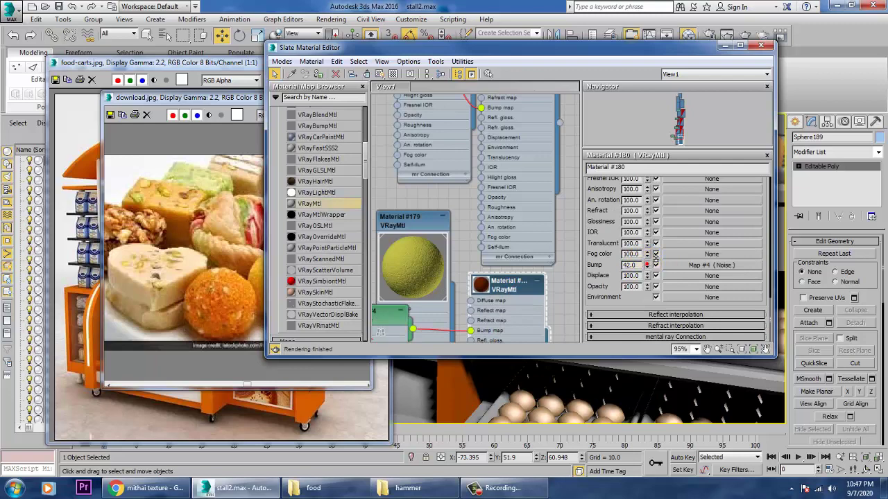
left_click_drag(649, 251, 647, 253)
double_click(482, 287)
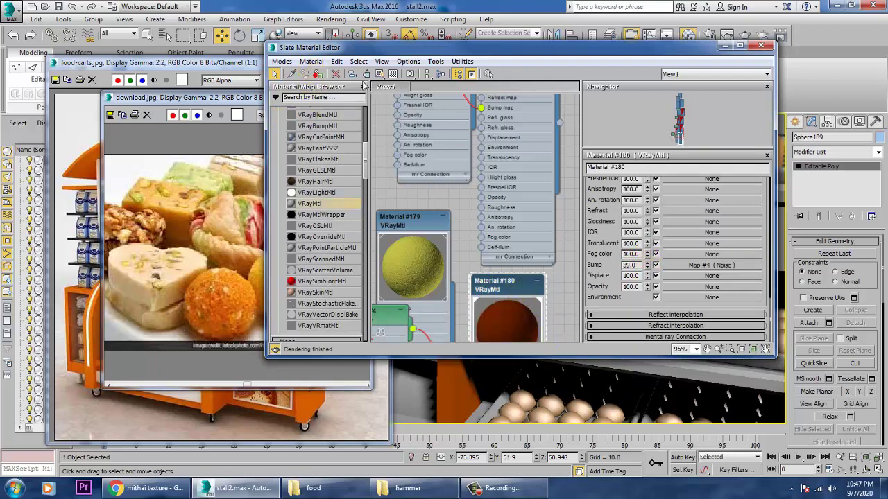
left_click(378, 75)
left_click(725, 45)
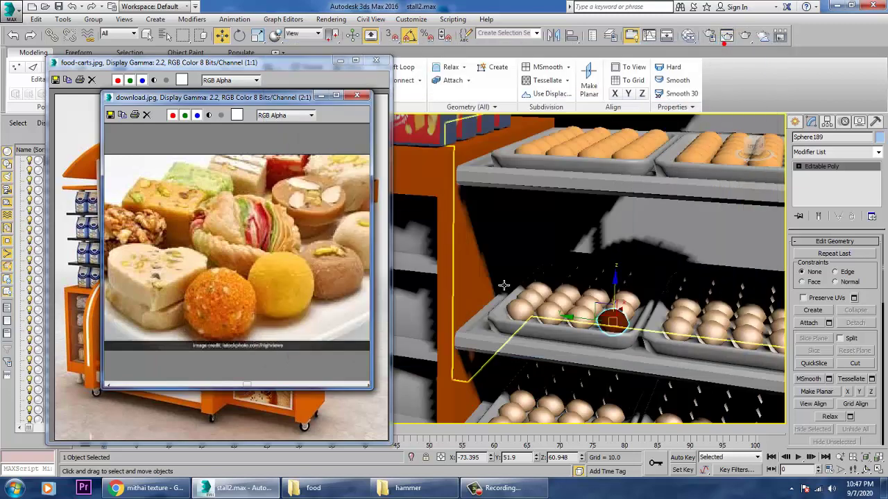
- Select the sweets across all four middle-shelf trays, excluding the trays, shelf and back panel from the selection
scroll(616, 316, "down", 6)
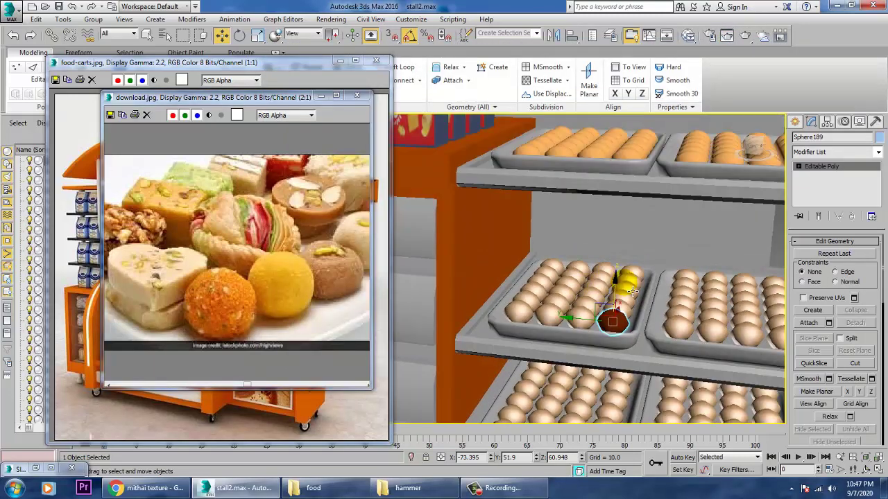
middle_click_drag(744, 264, 606, 315, "alt")
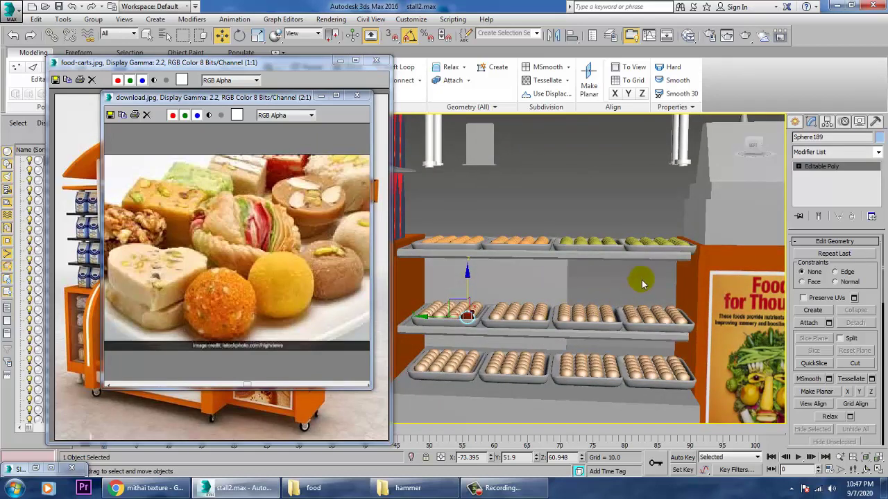
left_click_drag(666, 281, 435, 334)
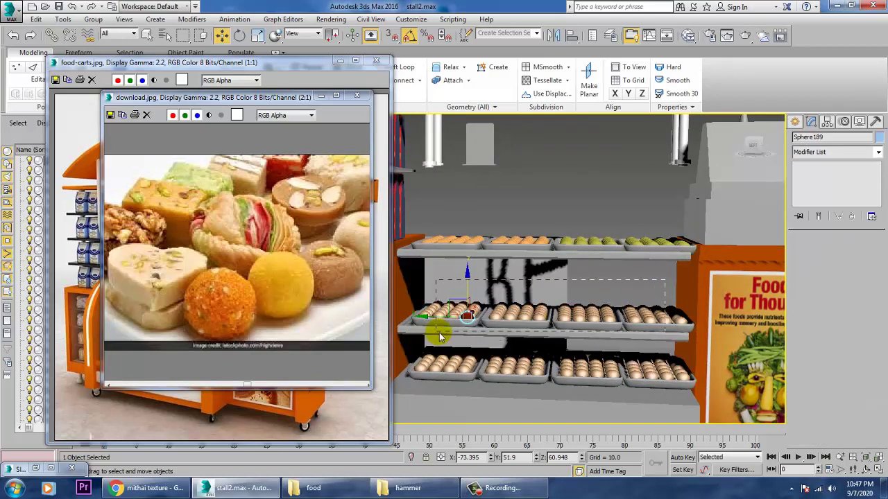
left_click(510, 335, "alt")
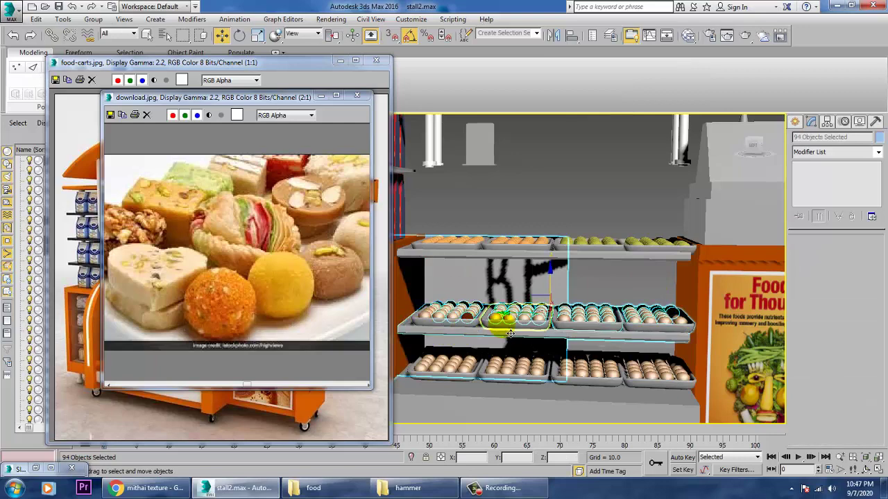
left_click(579, 330, "alt")
left_click(672, 338, "alt")
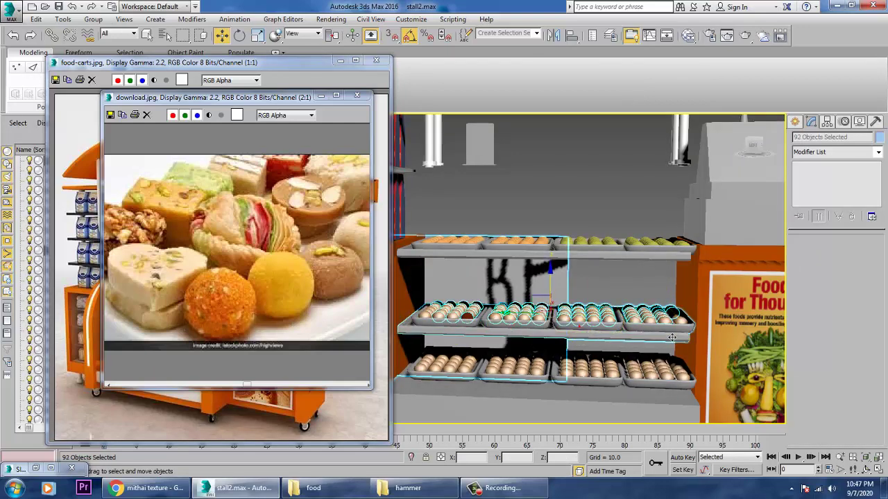
left_click(670, 340, "alt")
left_click(661, 339, "alt")
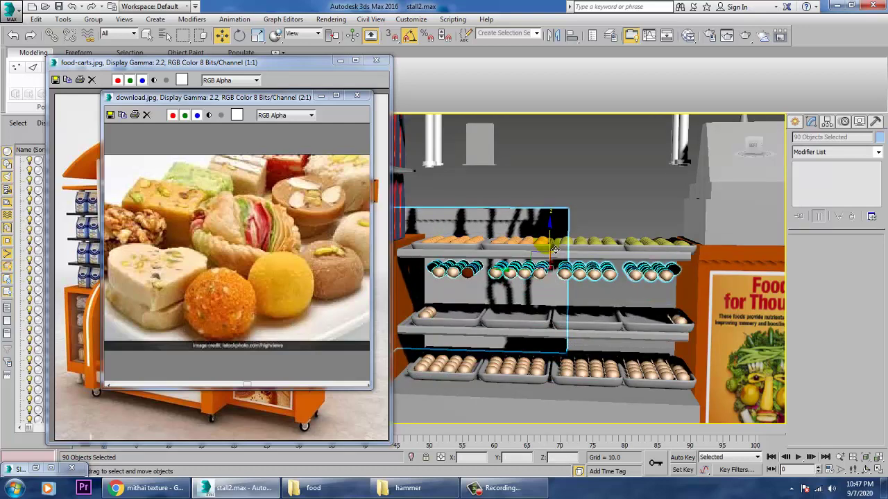
left_click(538, 302, "alt")
- Assign the brown noise-bumped material to the selected middle-shelf sweets, minimize the material editor and clear the selection
scroll(555, 319, "down", 6)
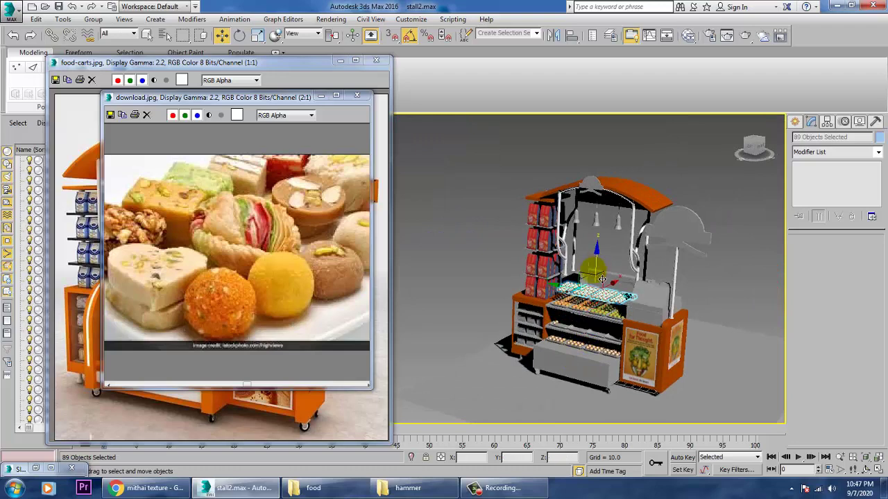
scroll(600, 314, "up", 6)
middle_click_drag(640, 324, 655, 310, "alt")
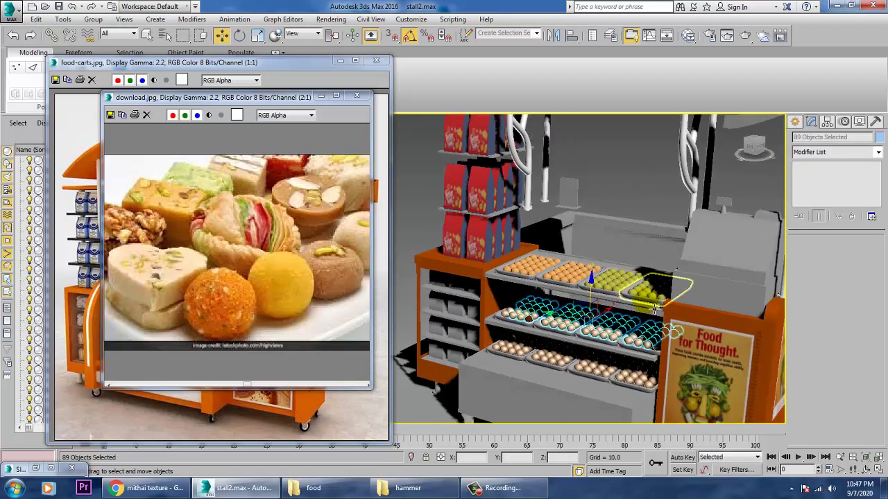
key("m")
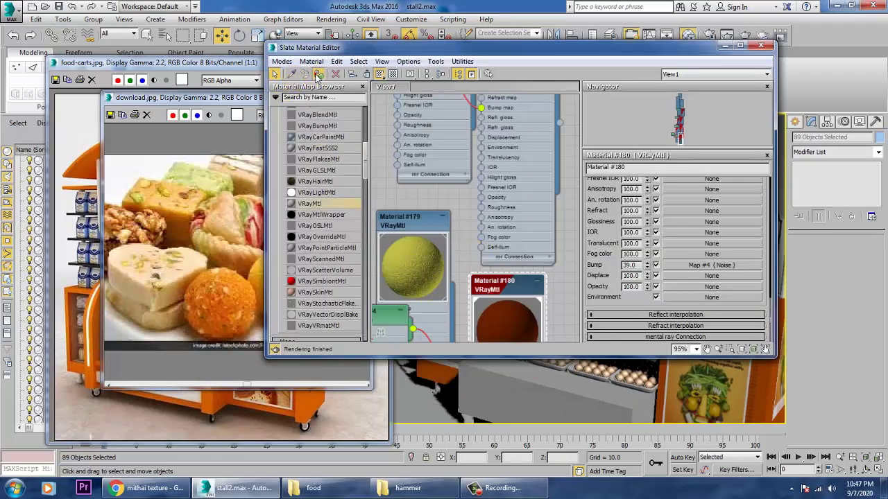
left_click(724, 45)
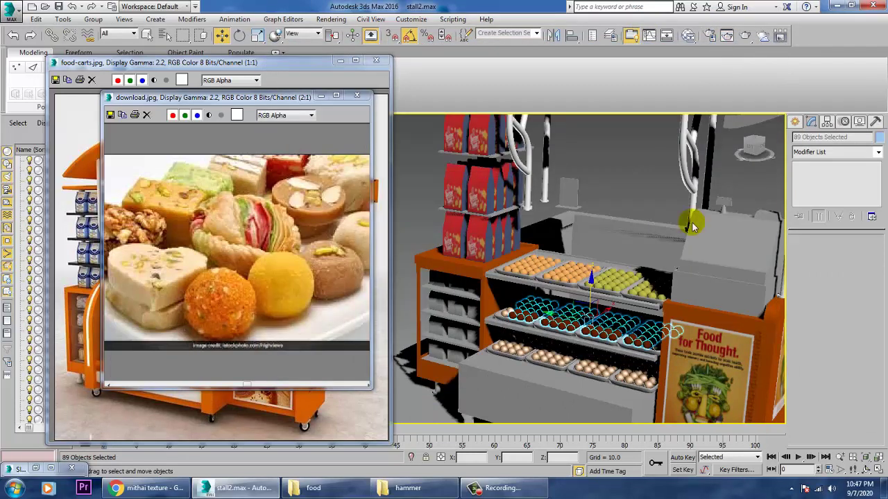
left_click(638, 180)
- Select the two front pale sweets still untextured at the outer end of the first middle-shelf tray
scroll(636, 327, "up", 3)
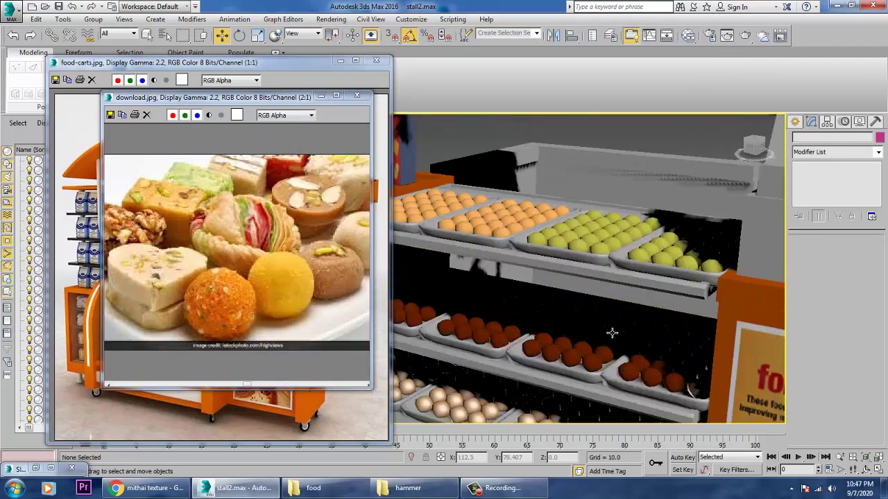
middle_click_drag(612, 333, 548, 290)
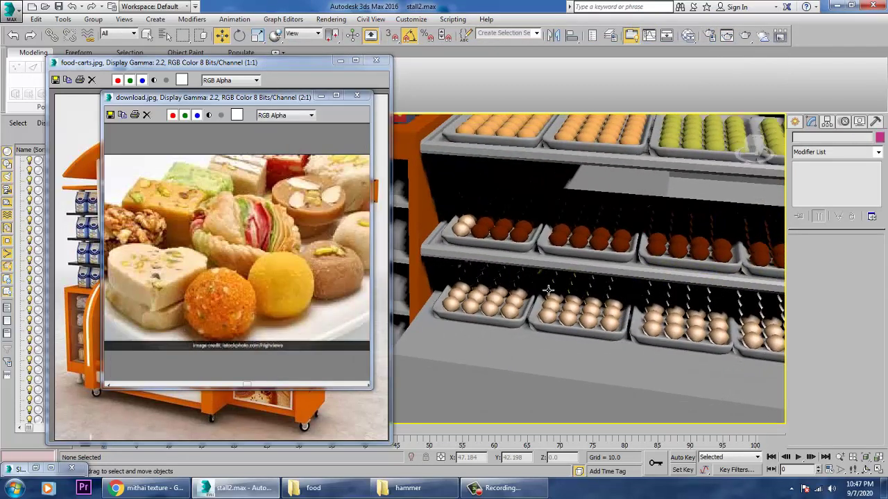
mouse_move(514, 259)
middle_mouse_down("alt")
mouse_move(521, 238)
mouse_move(599, 312)
mouse_move(655, 391)
middle_mouse_up("alt")
scroll(588, 358, "up", 5)
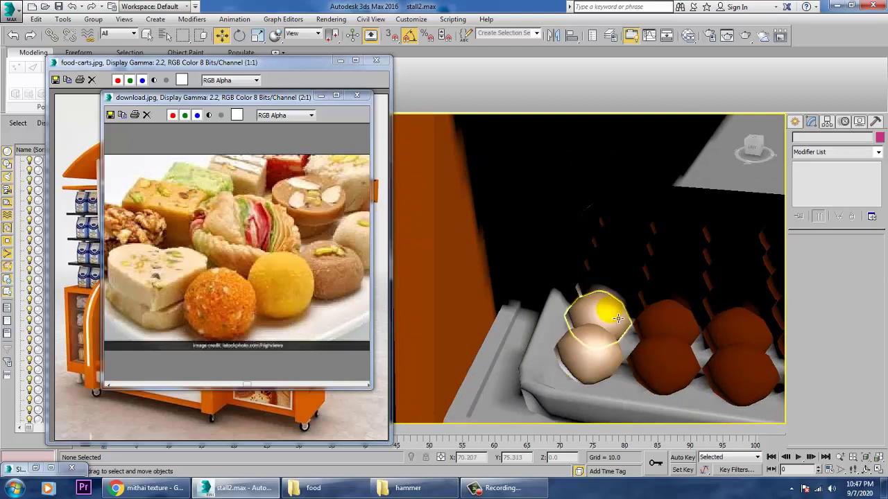
left_click(618, 306)
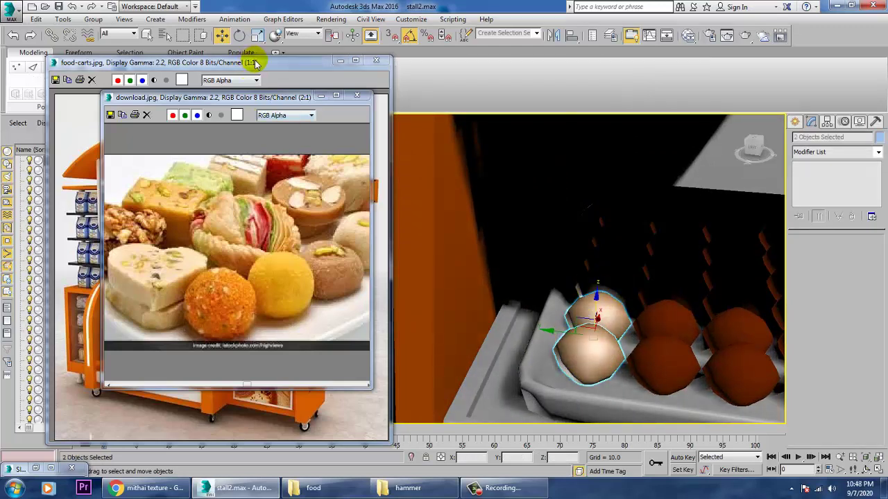
- Move both reference images down to uncover the viewport label and switch the viewport from Realistic to Shaded display
left_click_drag(258, 62, 256, 154)
left_click(227, 99)
left_click_drag(226, 99, 225, 134)
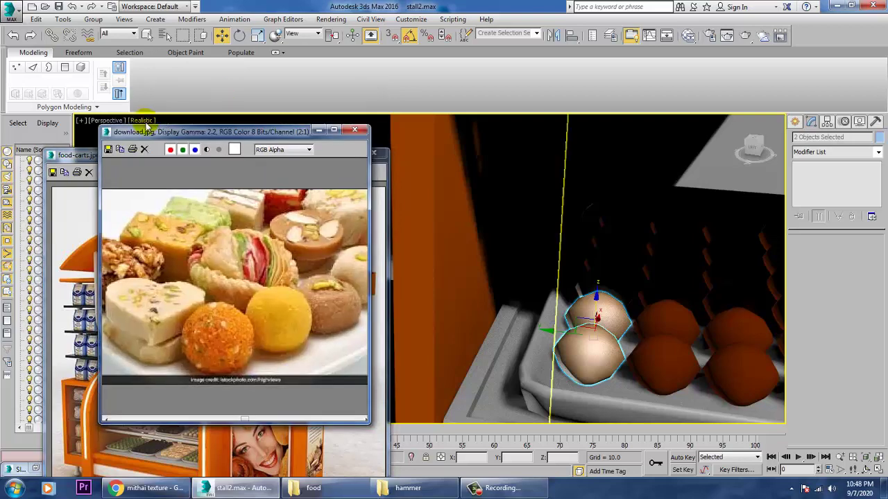
left_click(142, 120)
left_click(175, 147)
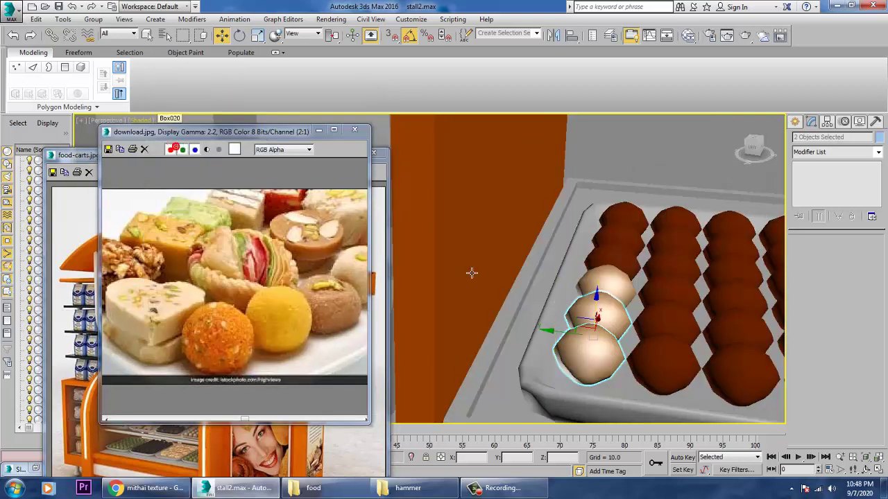
- Add the third pale sweet in the first middle-shelf tray to the selection and assign the brown material to all three
left_click(614, 294, "ctrl")
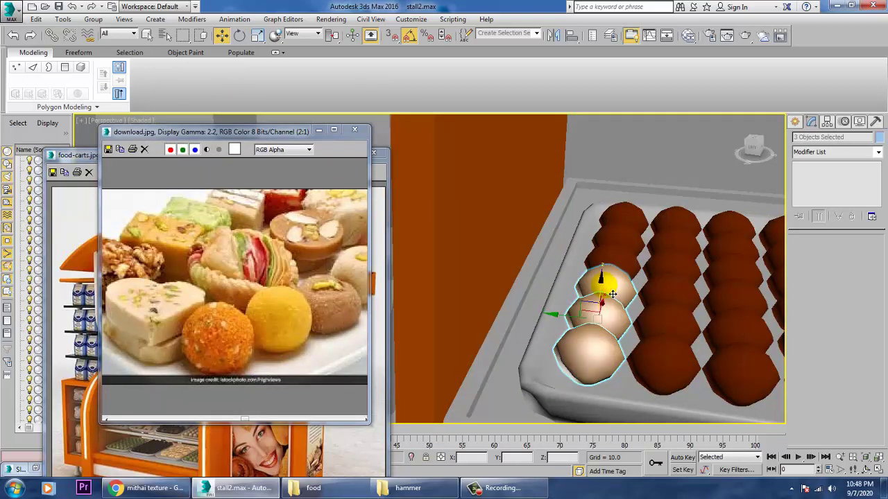
key("m")
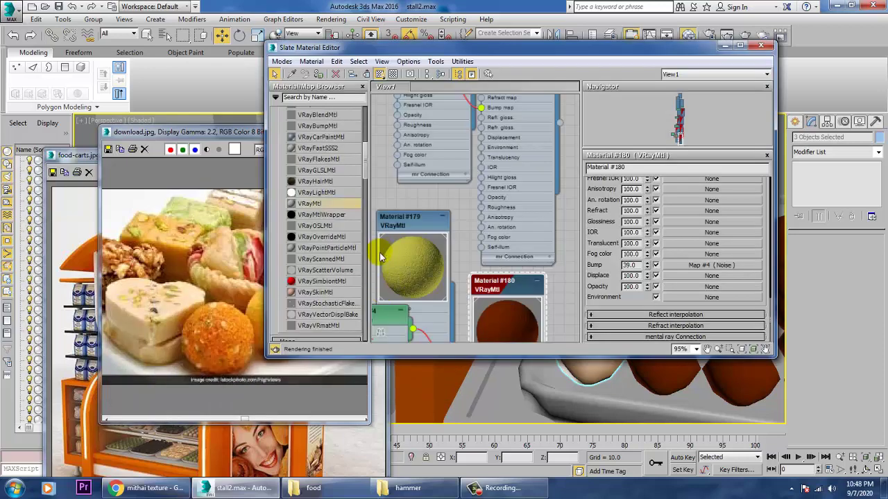
left_click(321, 74)
left_click(723, 46)
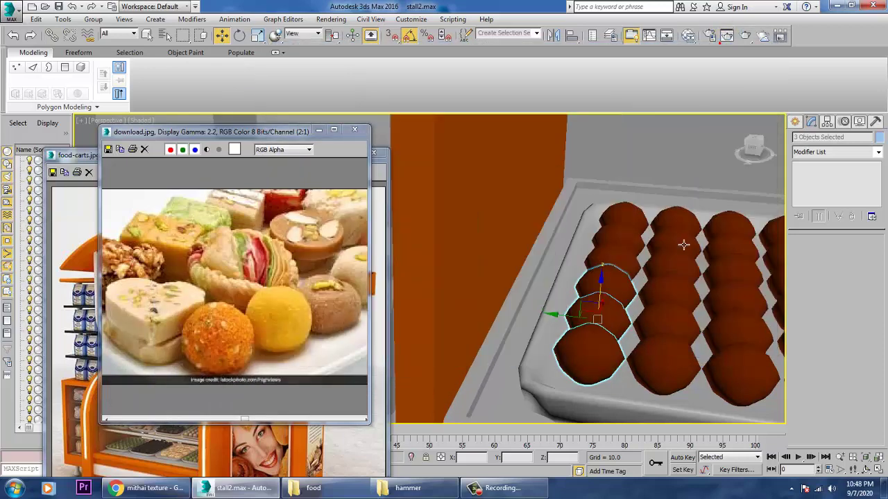
- Select the four pale sweets in the middle-shelf tray nearest the Food for Thought poster and assign them the brown material
scroll(720, 248, "down", 4)
middle_click_drag(650, 300, 616, 340)
middle_click_drag(792, 321, 593, 320, "alt")
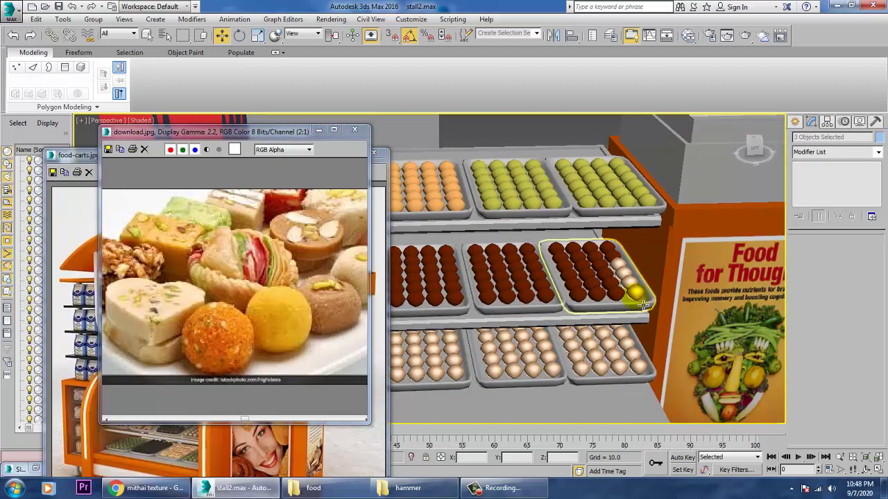
left_click(635, 281)
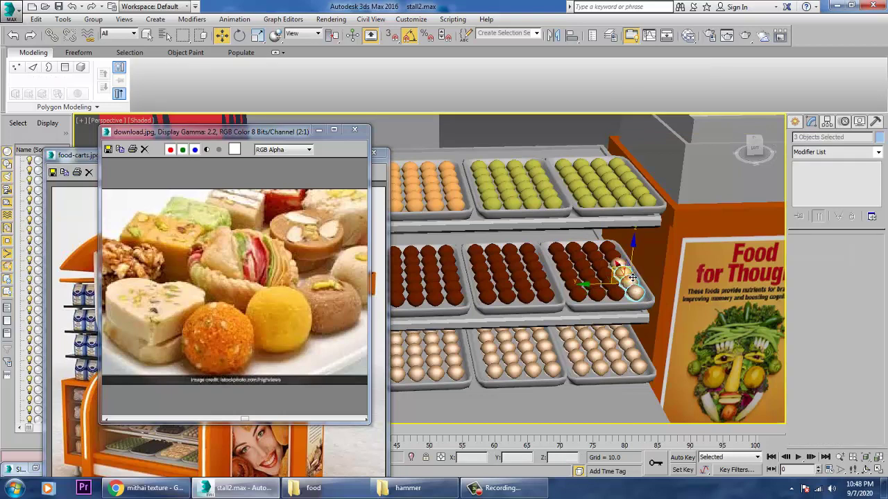
key("m")
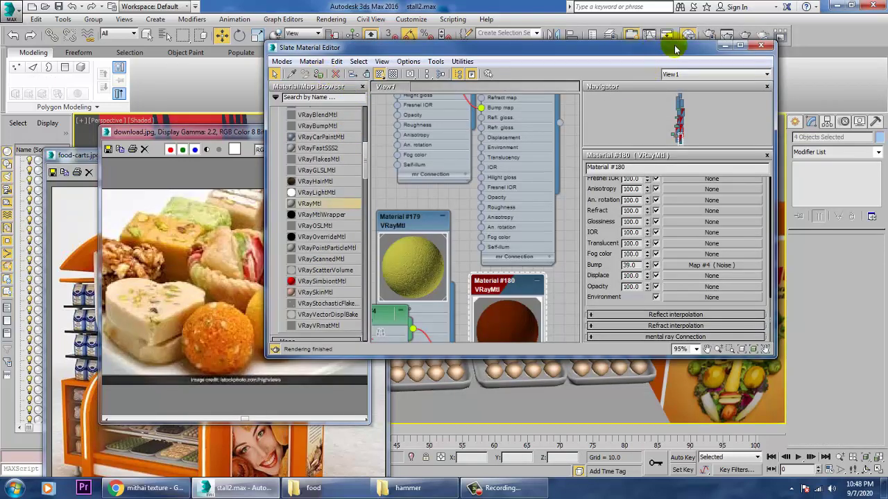
left_click(725, 45)
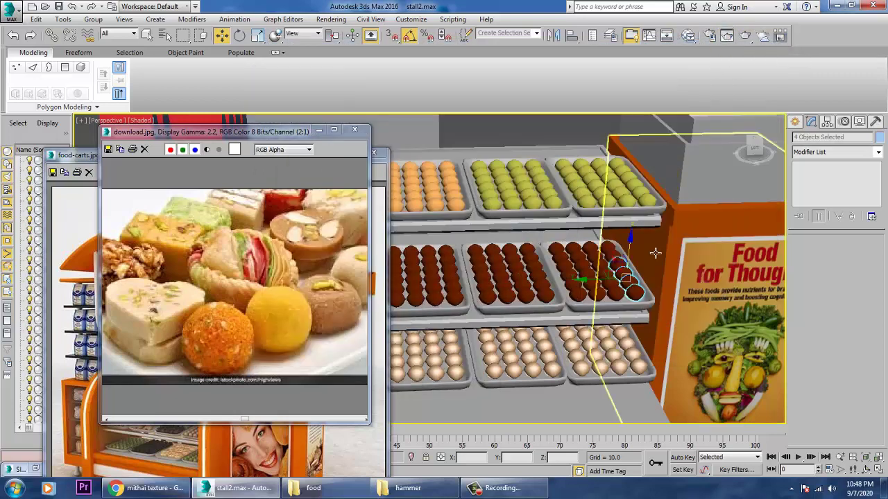
- Select the sweets in the two bottom-shelf trays nearest the poster, leaving out the trays, the poster cabinet and the floor plane
middle_click_drag(645, 298, 671, 301, "alt")
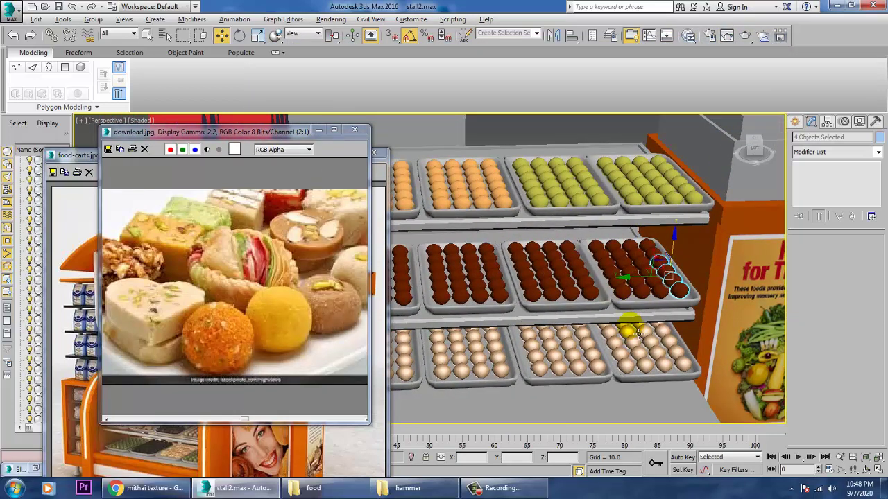
middle_click_drag(636, 333, 526, 326, "alt")
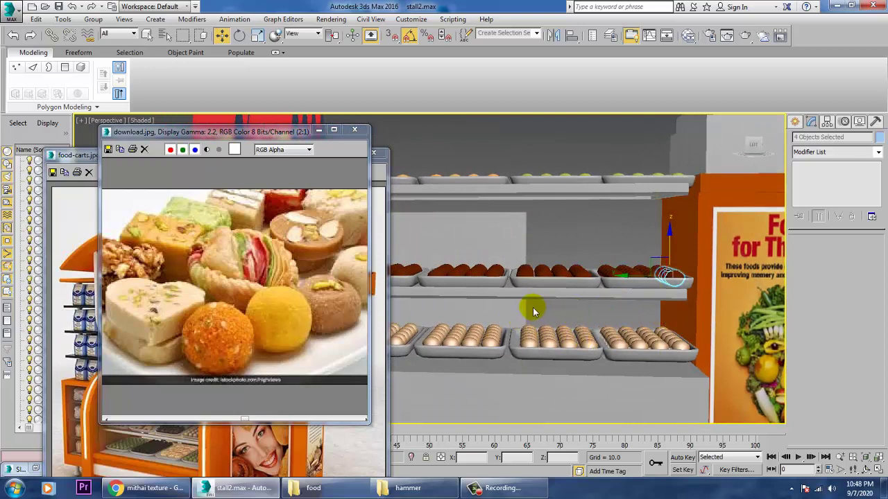
left_click(702, 369)
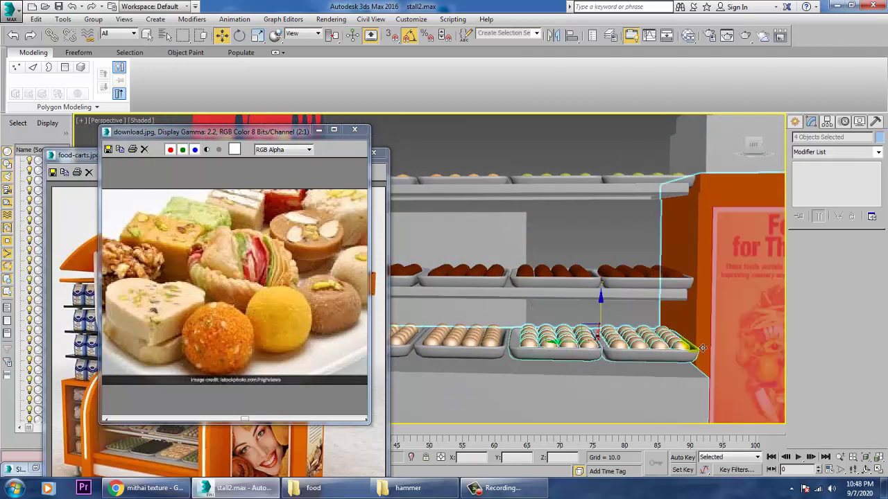
left_click(668, 319, "alt")
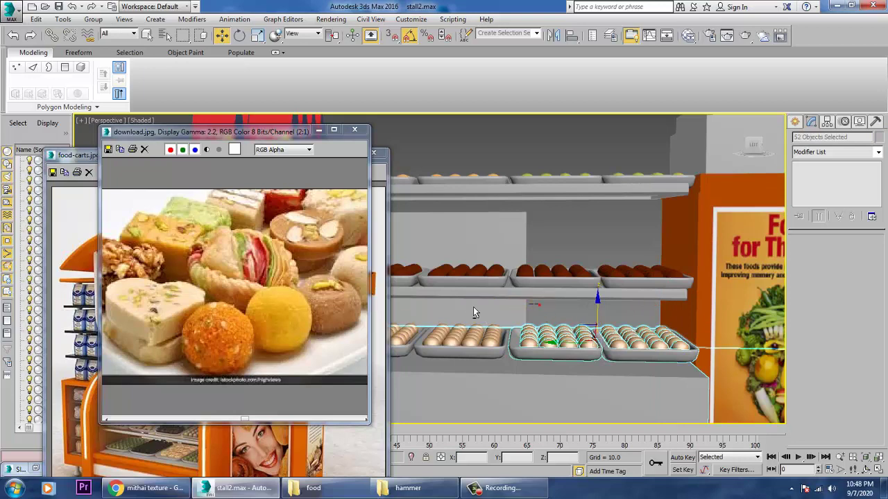
left_click(546, 357, "alt")
left_click(620, 357, "alt")
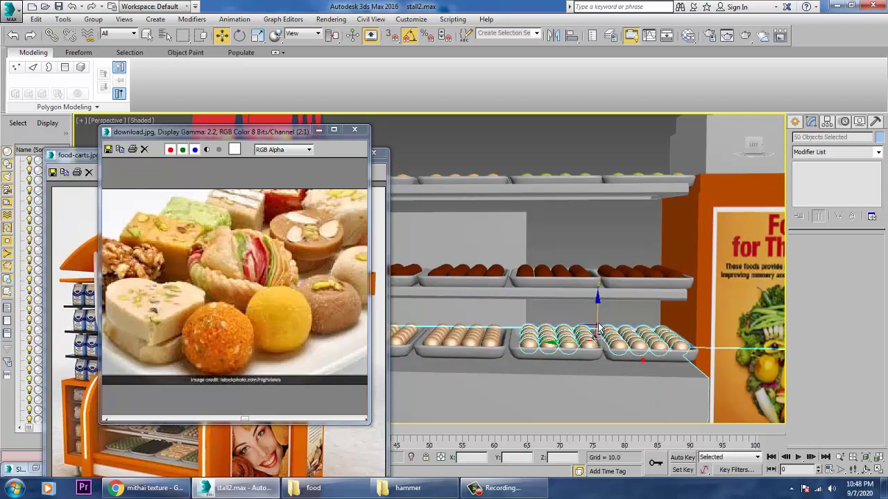
middle_click_drag(588, 319, 611, 347, "alt")
scroll(597, 343, "down", 8)
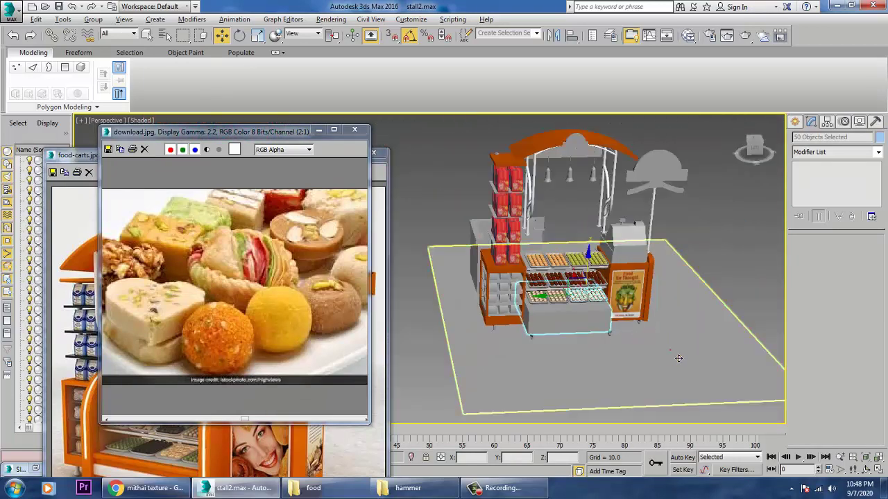
left_click(671, 352, "alt")
scroll(670, 350, "up", 6)
scroll(518, 249, "up", 5)
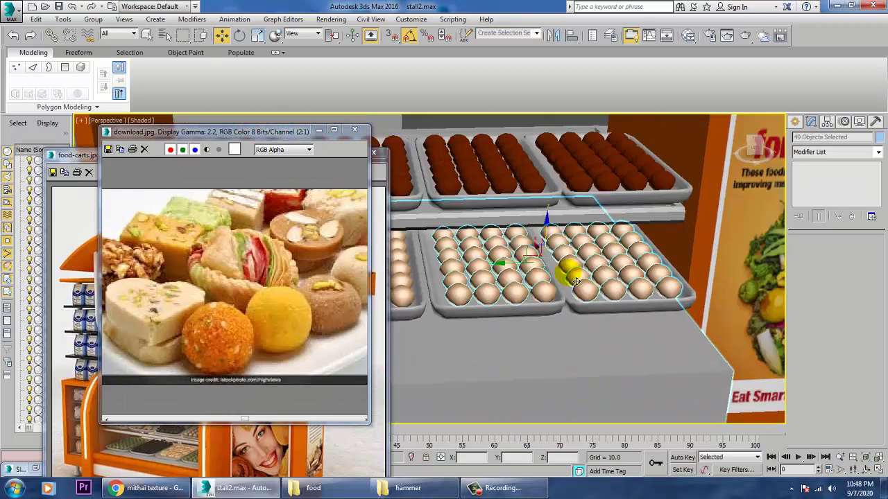
- Create a new VRayMtl and sample its diffuse colour from the pale cream sweet at the edge of the sweets photo
key("m")
scroll(471, 143, "down", 10)
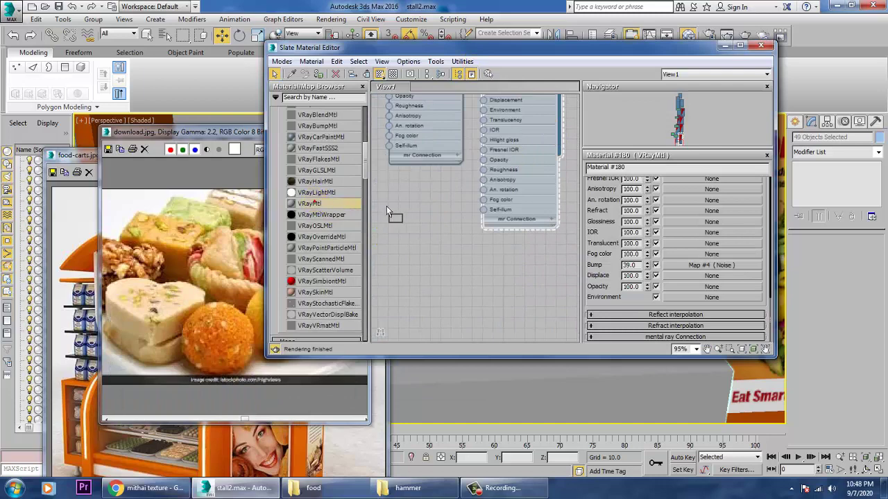
left_click_drag(386, 211, 392, 208)
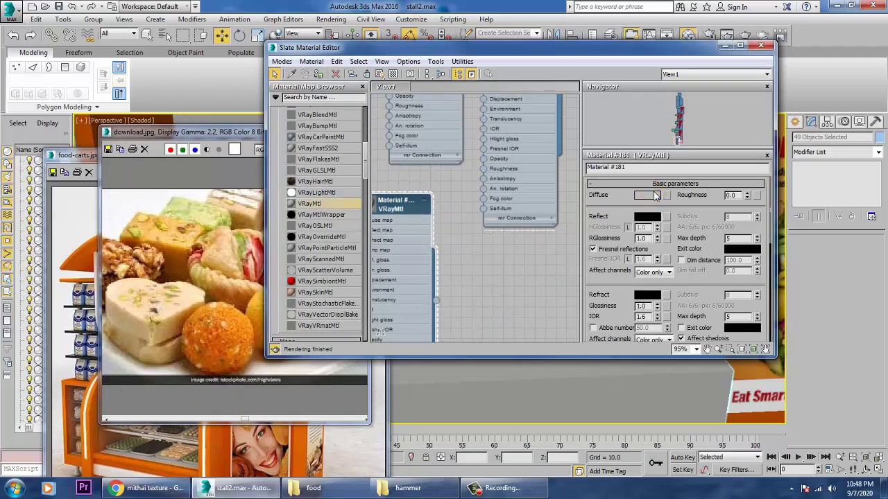
left_click(655, 197)
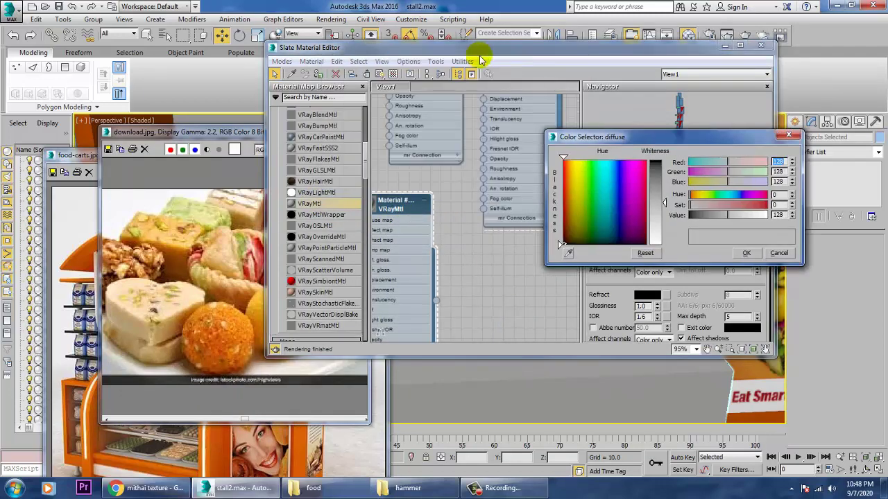
left_click_drag(481, 60, 609, 75)
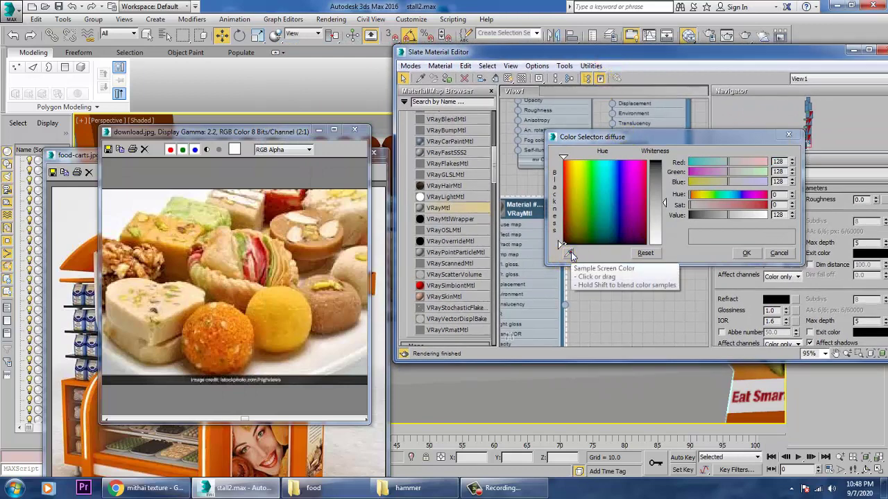
left_click_drag(570, 254, 366, 277)
left_click(359, 272)
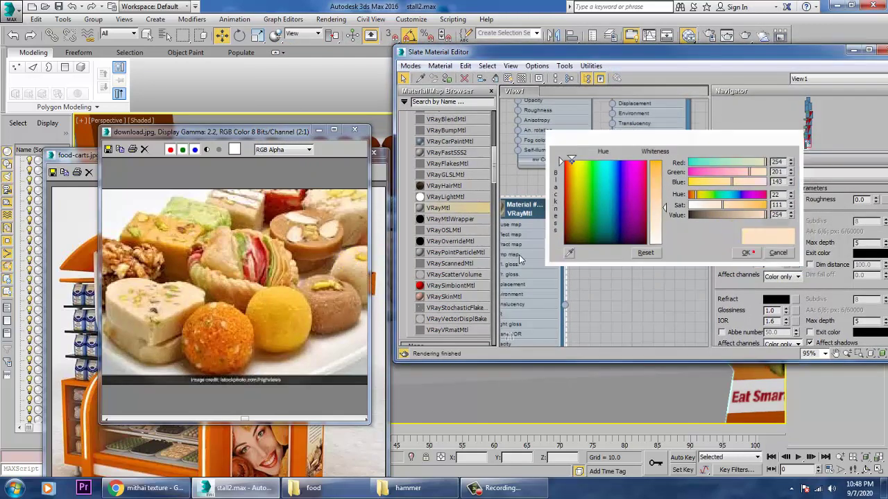
left_click(746, 254)
- Try assigning the cream material to the selected bottom-shelf sweets, taking the counter out of the selection
left_click(448, 78)
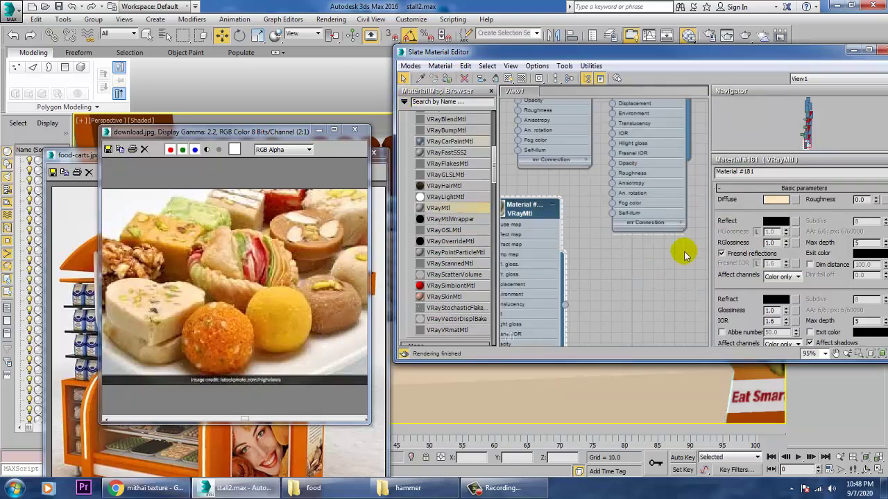
left_click(656, 388)
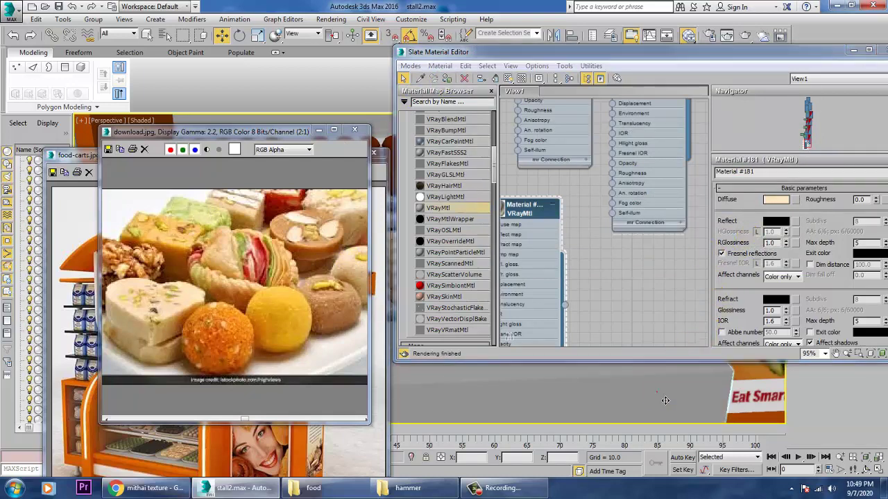
left_click(451, 78)
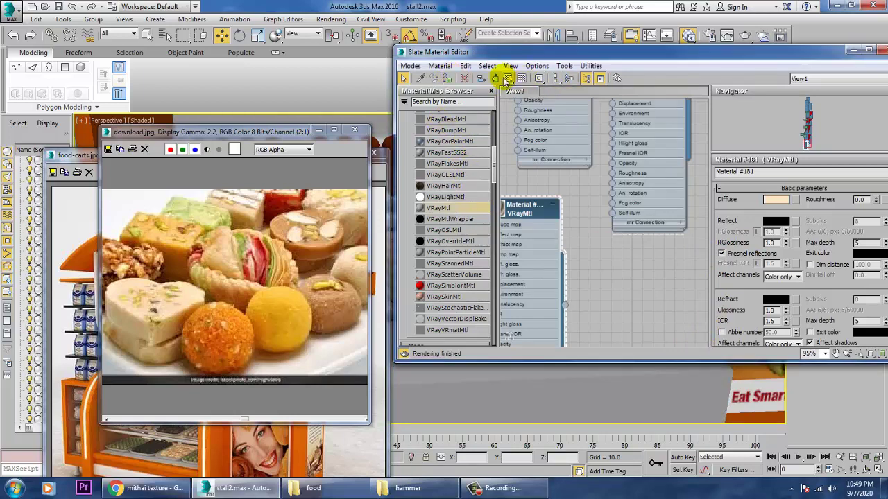
- Move the Slate Material Editor away from the cart and undo the cream material and the latest selection changes
left_click_drag(825, 53, 271, 239)
scroll(720, 313, "down", 10)
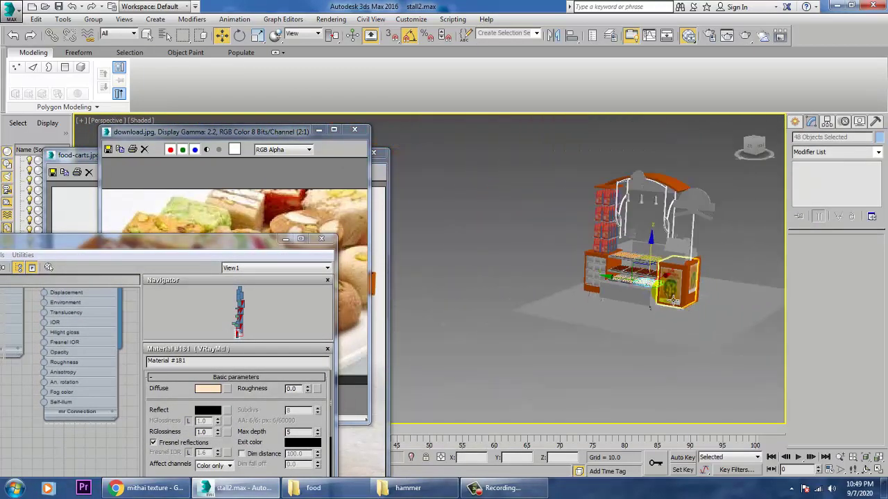
scroll(672, 299, "up", 2)
left_click(670, 297, "ctrl")
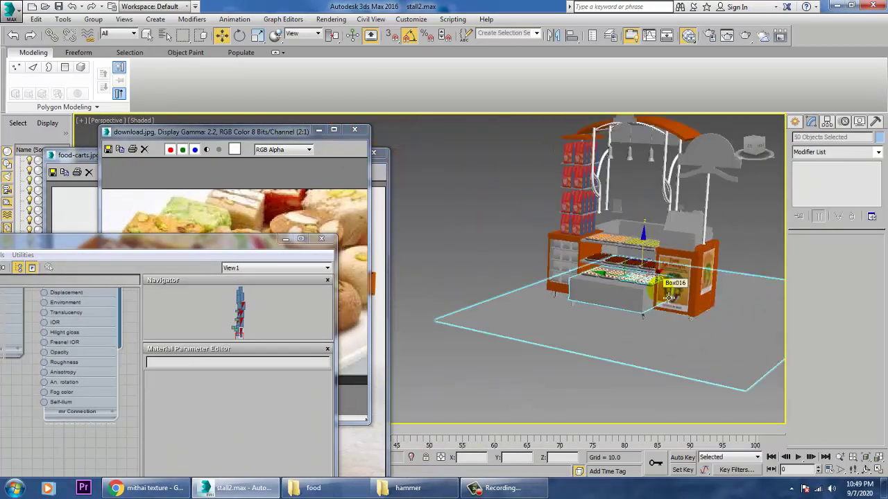
left_click(670, 297, "ctrl")
middle_click_drag(670, 298, 661, 296, "alt")
scroll(662, 297, "up", 3)
- Unhide all objects to bring back the display case's curved front frame
right_click(735, 205)
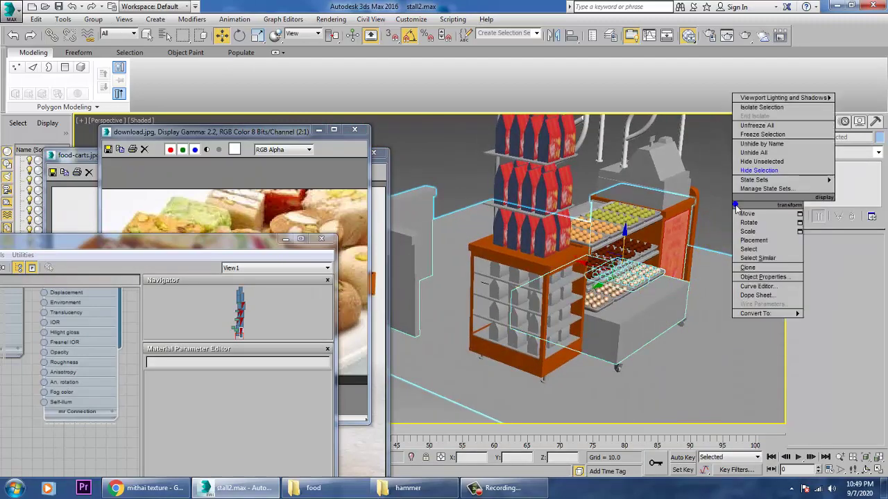
left_click(752, 151)
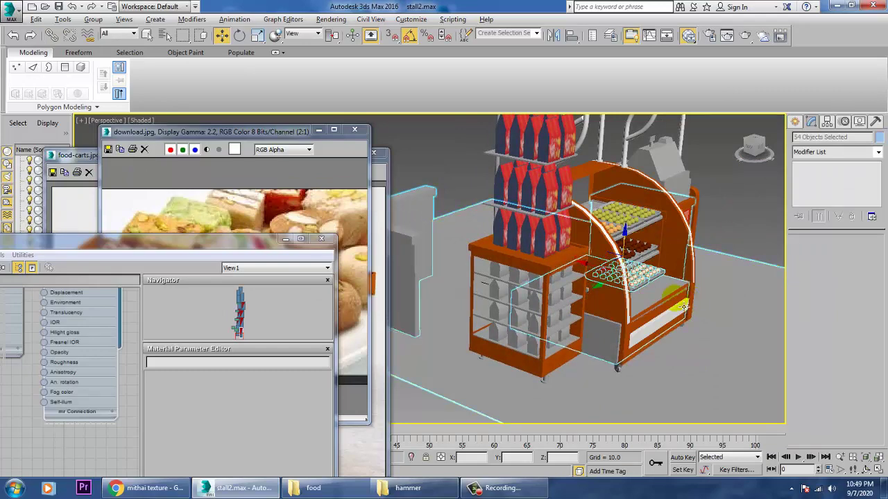
left_click(752, 147)
scroll(599, 300, "up", 6)
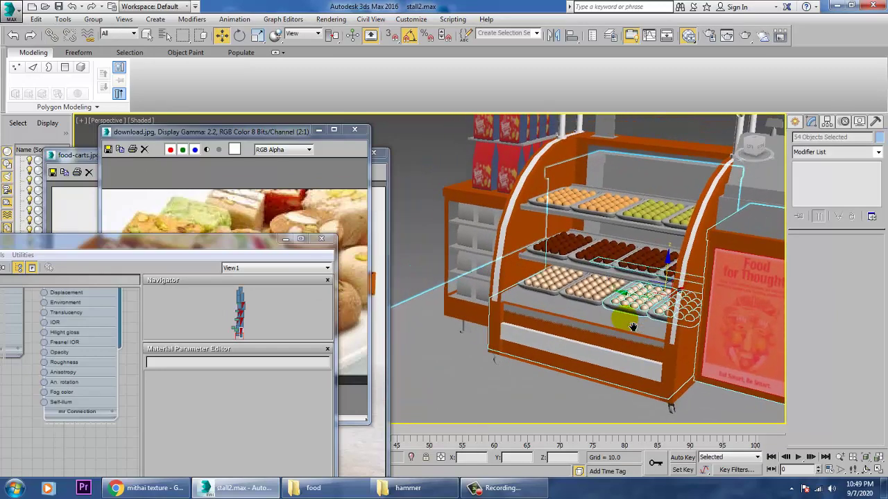
- Hide the selected bottom-shelf sweets, trays and surrounding objects, and restore them to the scene
right_click(587, 309)
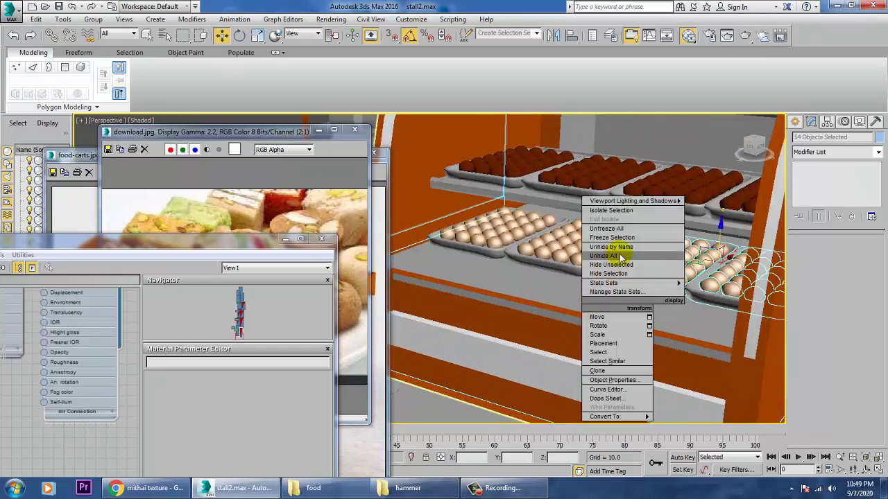
scroll(683, 288, "down", 6)
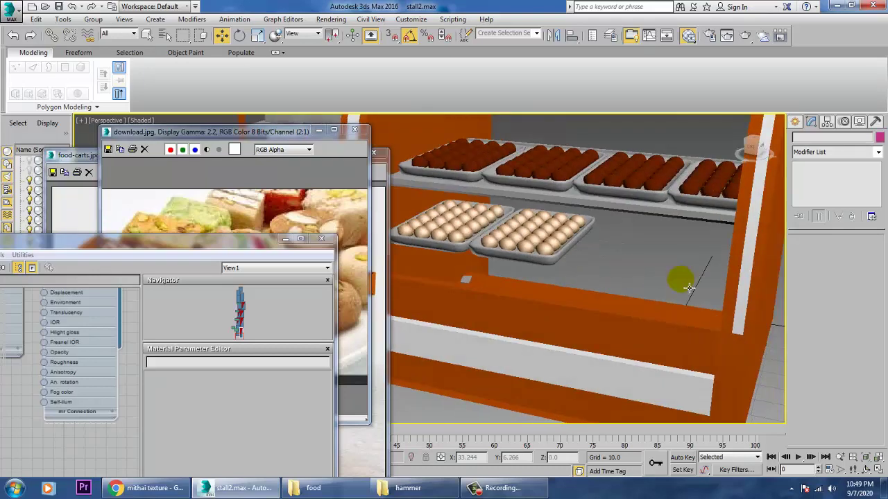
scroll(690, 292, "down", 5)
scroll(614, 281, "up", 2)
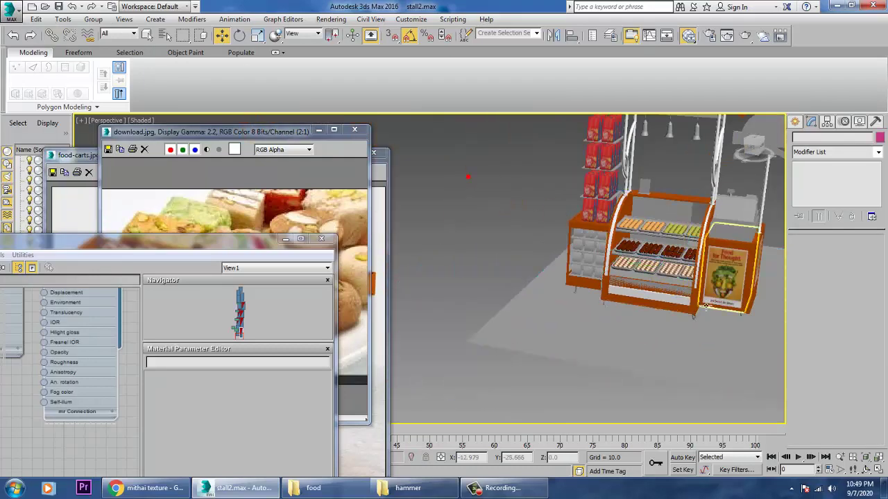
- Hide the display case's curved orange front frame to expose the shelves
right_click(607, 267)
left_click(641, 232)
middle_click_drag(666, 254, 676, 250, "alt")
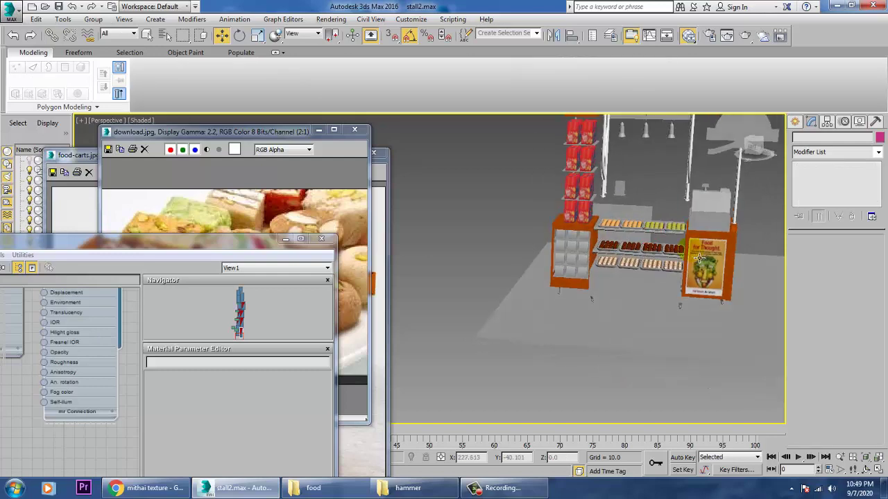
scroll(648, 291, "up", 4)
middle_click_drag(648, 291, 613, 292, "alt")
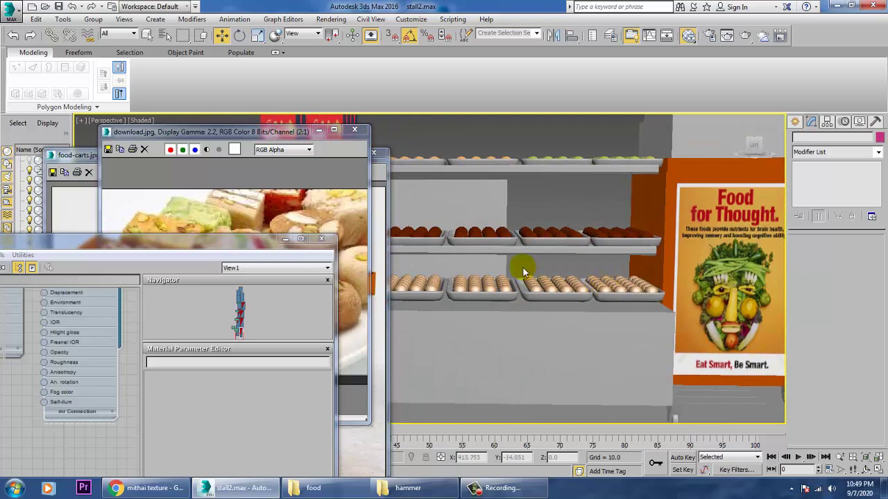
- Select the sweets in the two bottom-shelf trays nearest the poster, excluding the trays, the counter and the poster cabinet
left_click_drag(646, 307, 647, 307)
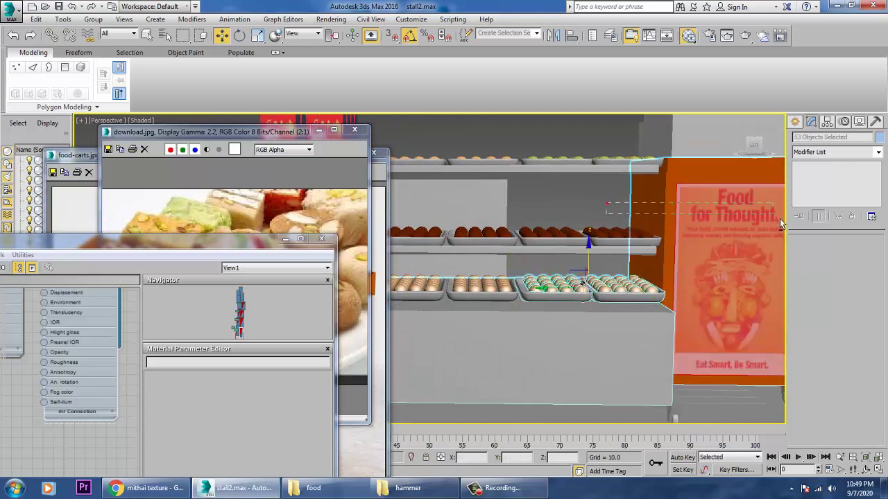
left_click(525, 327, "alt")
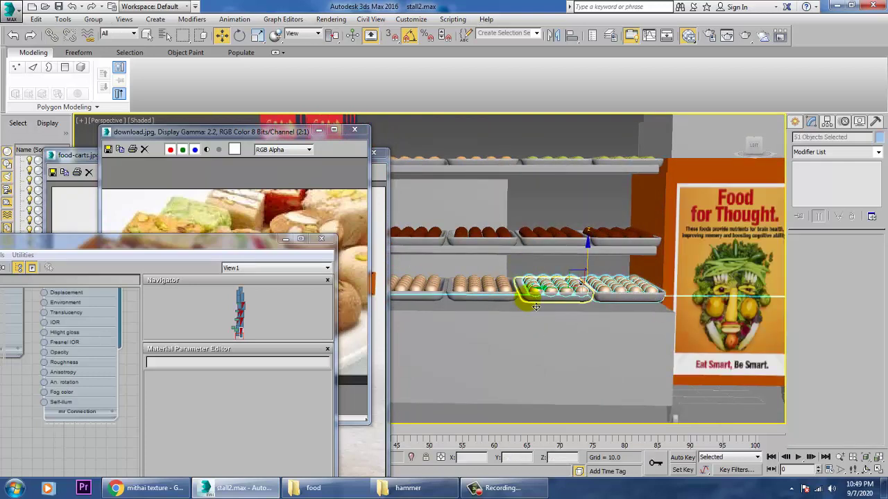
left_click(620, 297, "alt")
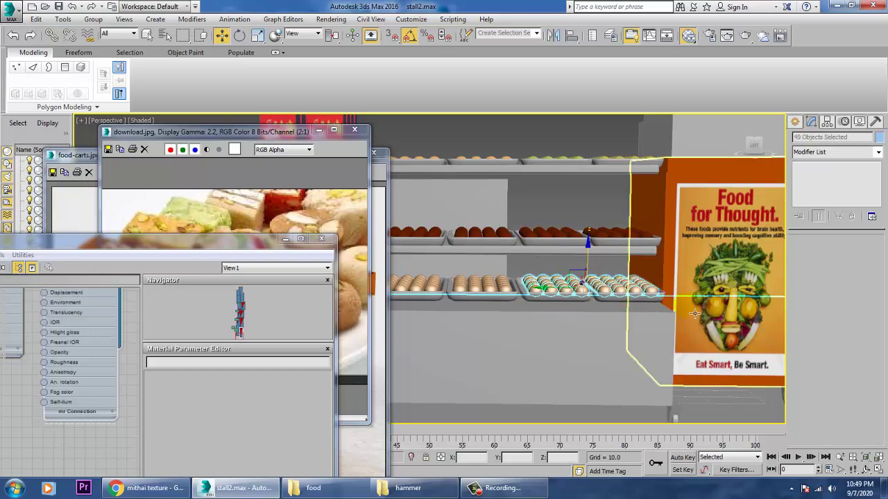
- Bring the Slate Material Editor forward, add a new VRayMtl to the node view and uncover the sweets photo
left_click(144, 273)
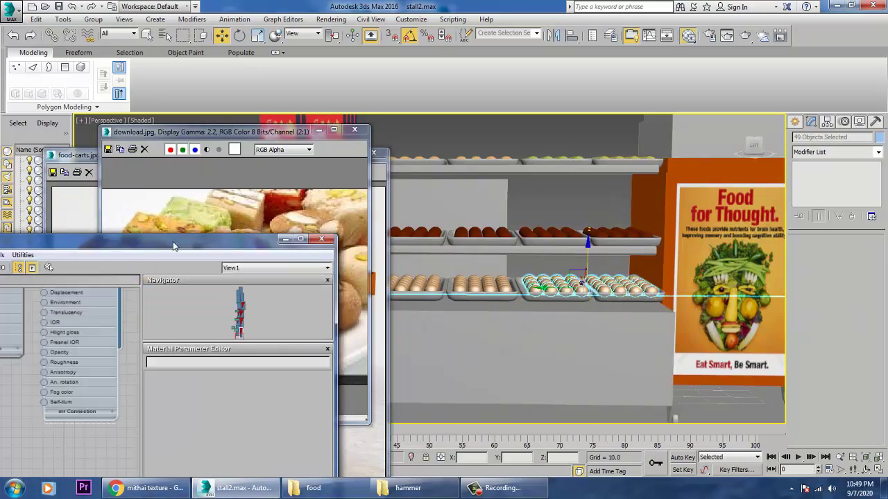
left_click_drag(173, 246, 613, 96)
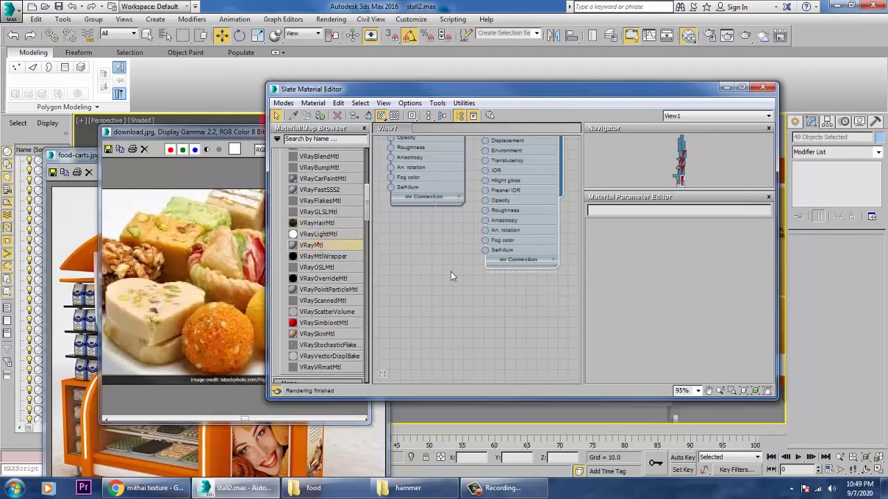
left_click_drag(451, 276, 444, 267)
left_click_drag(426, 92, 627, 117)
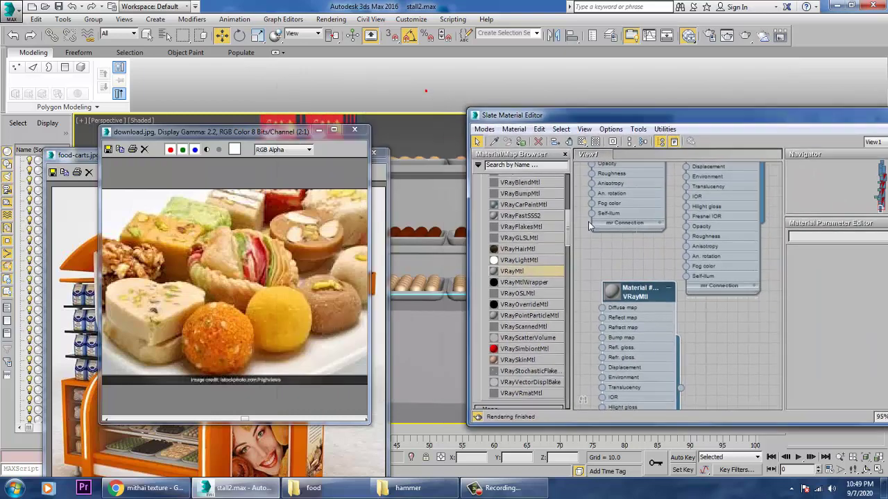
- Sample the new material's diffuse colour from the pale cream sweet in the photo, assign it to the selection and show it in the viewport
double_click(650, 306)
left_click(852, 263)
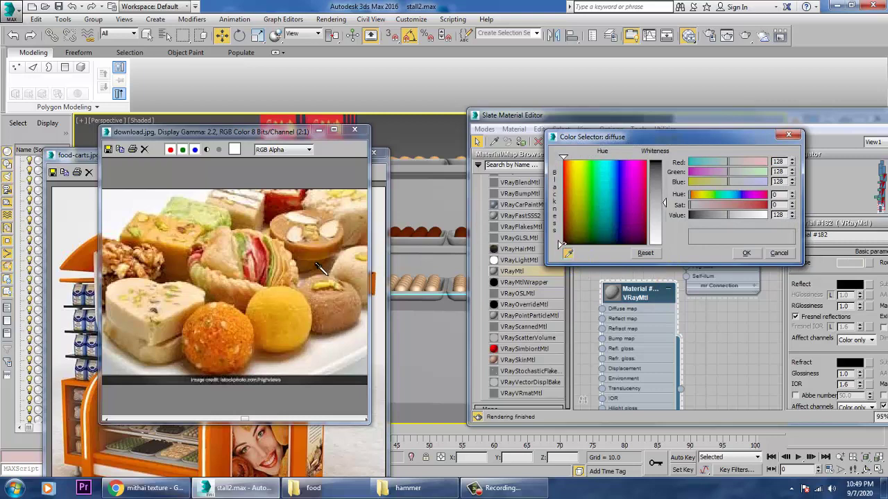
left_click_drag(357, 276, 353, 270)
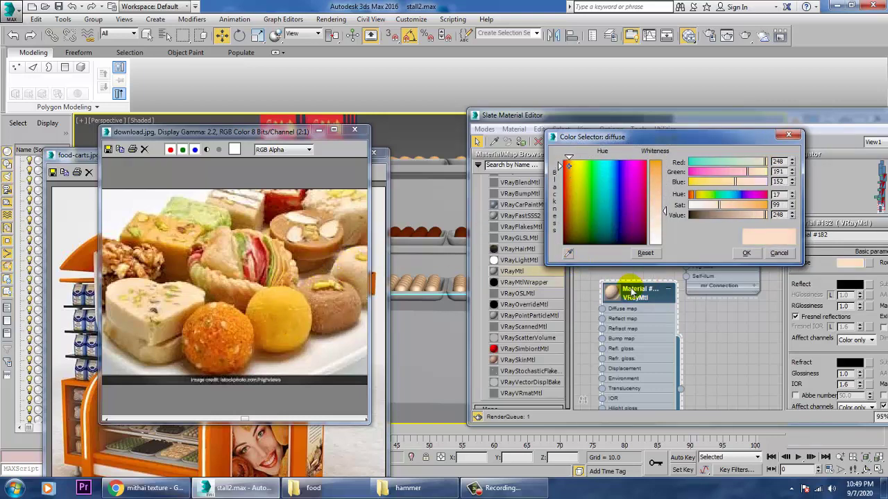
left_click(745, 255)
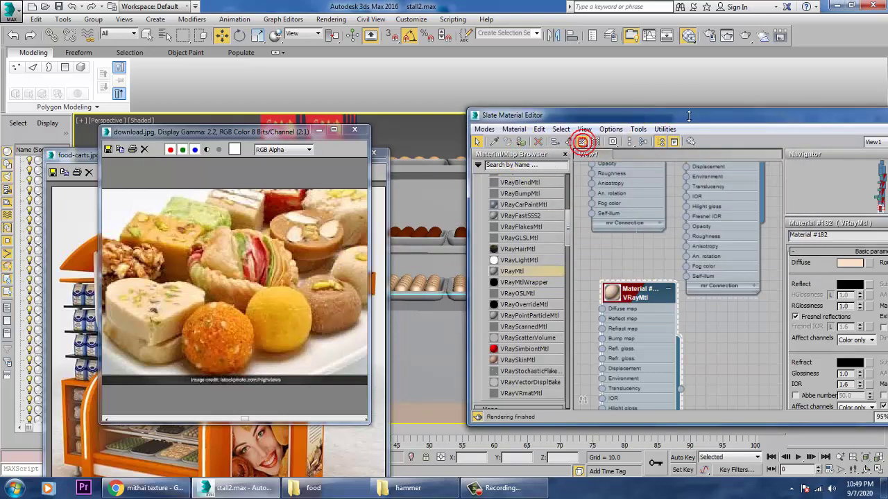
- Add a Noise map to the bump slot of the cream sweets' material and open the map's parameters
left_click_drag(689, 116, 362, 94)
scroll(627, 358, "down", 5)
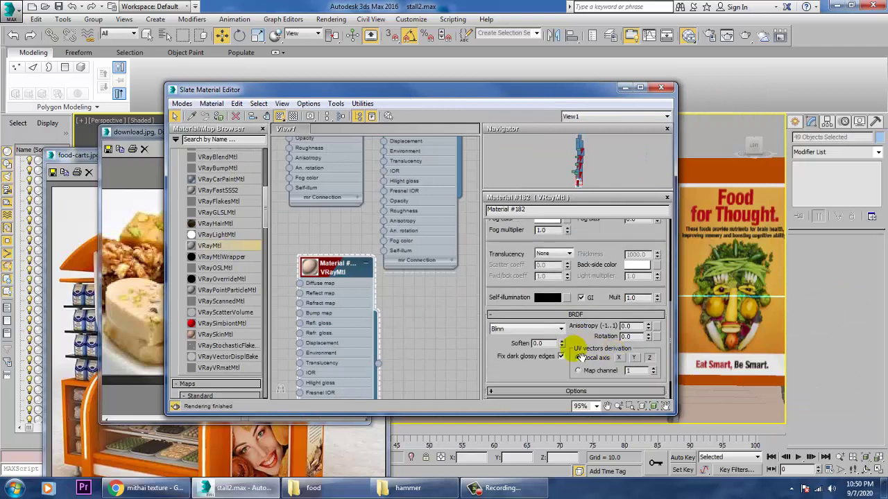
scroll(562, 370, "down", 1)
left_click_drag(605, 212, 606, 214)
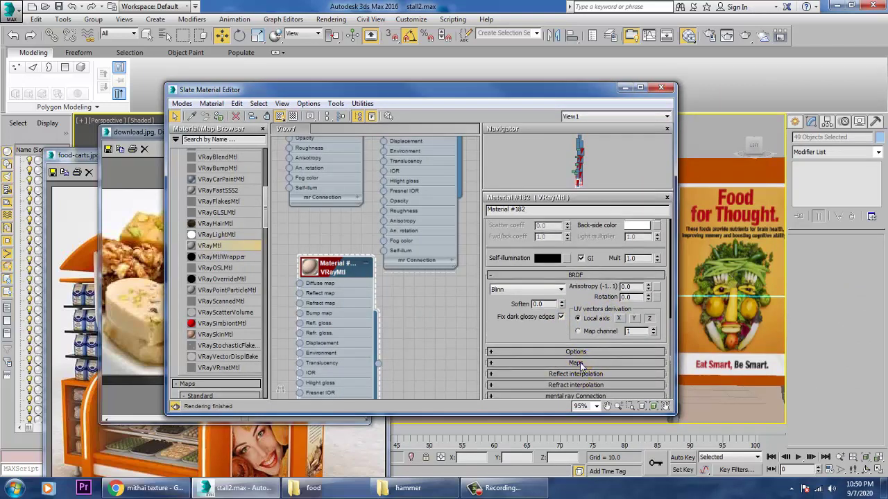
left_click(576, 363)
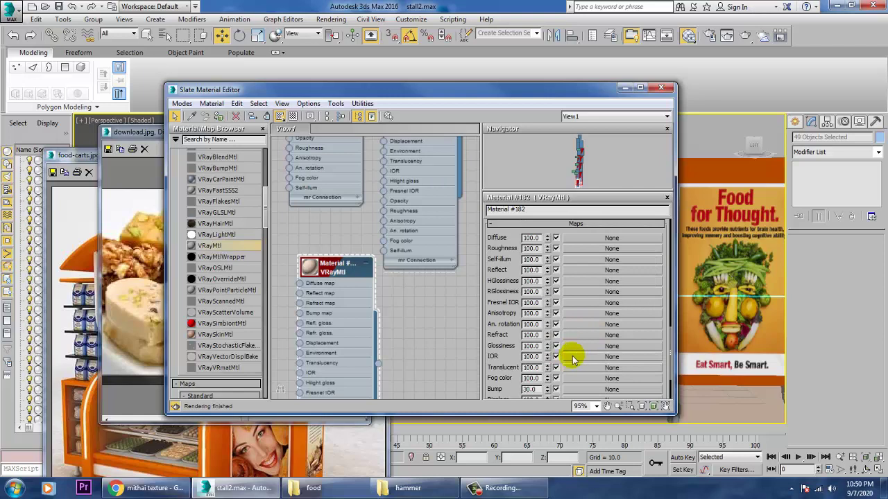
left_click(631, 392)
double_click(347, 315)
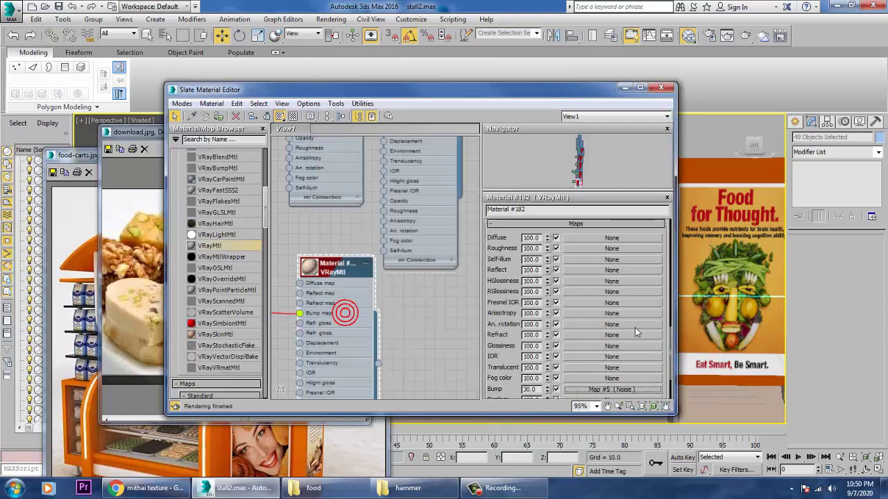
- Set the cream material's bump noise to Turbulence with a size of 16, and minimise the Slate Material Editor
left_click(645, 387)
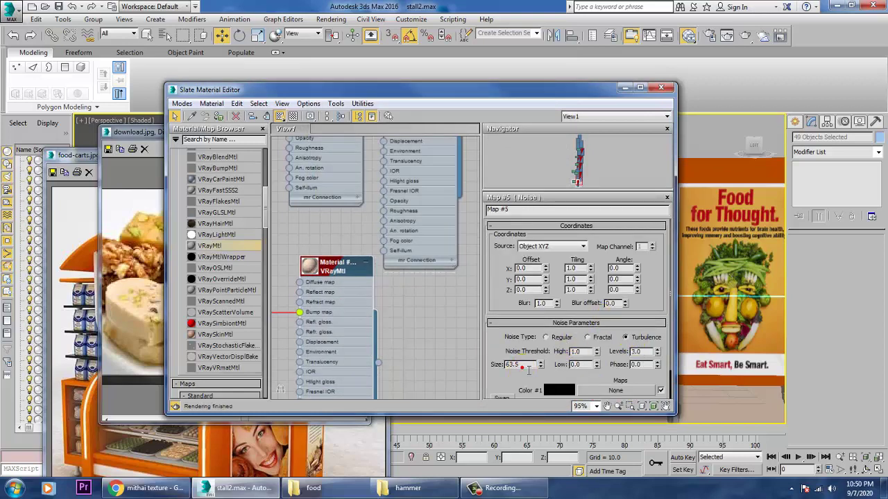
type("1")
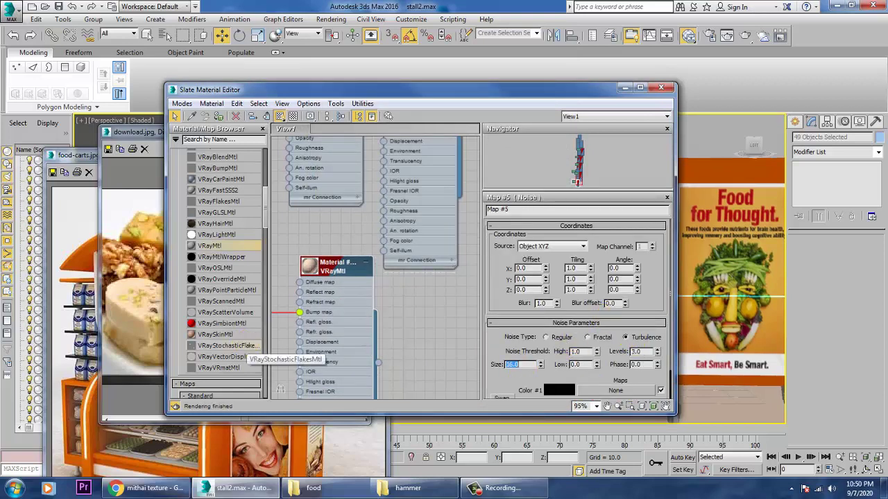
left_click(626, 88)
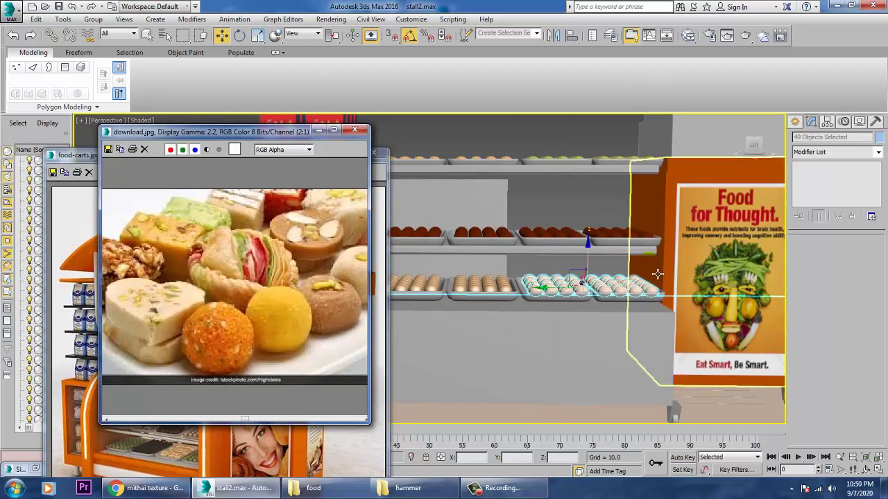
- Select only the sweets in the two bottom-shelf trays nearest the snack rack, excluding the trays, the counter and the other cart parts
middle_click_drag(657, 275, 526, 284, "alt")
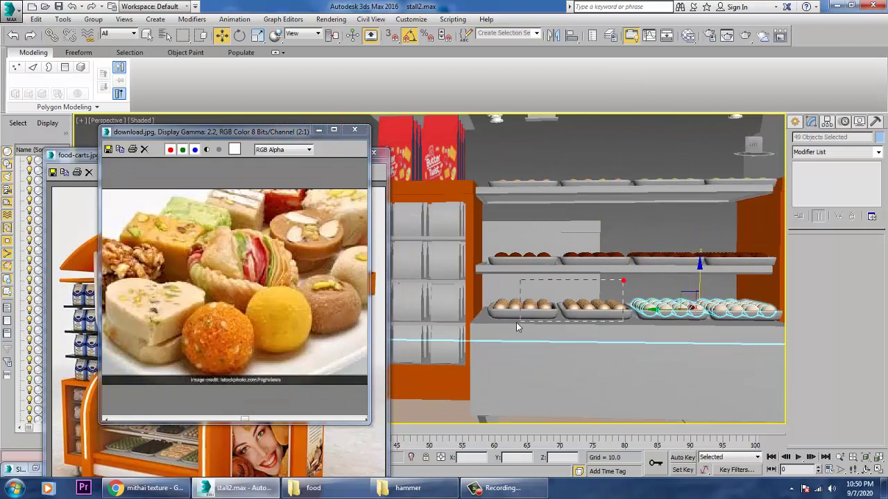
left_click_drag(494, 329, 494, 328, "ctrl")
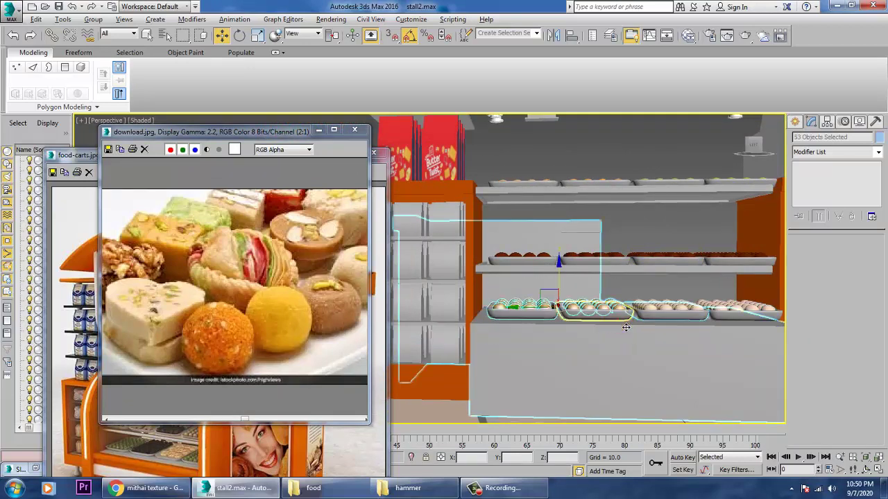
left_click(584, 329, "ctrl")
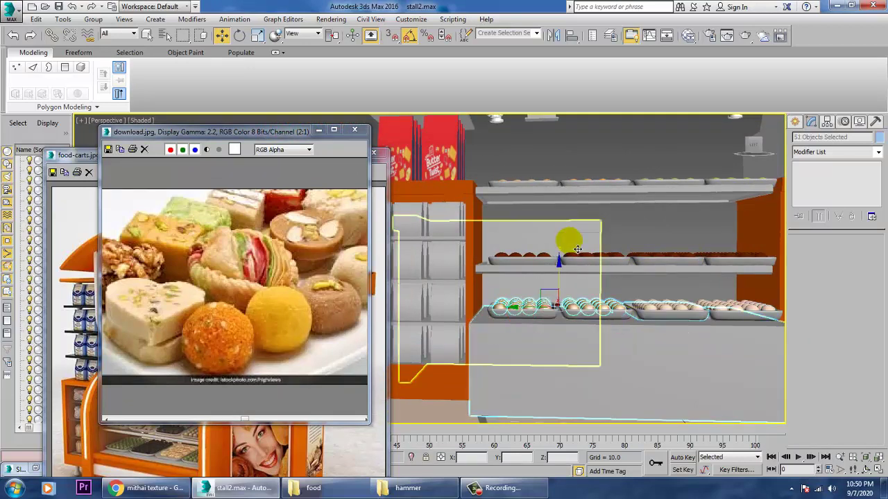
left_click(567, 242, "alt")
scroll(639, 273, "down", 5)
middle_click_drag(639, 272, 627, 324, "alt")
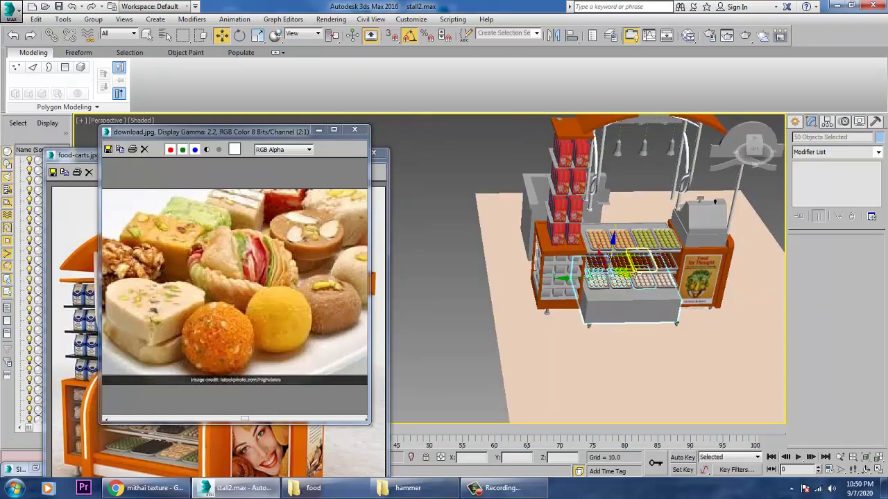
left_click(627, 318, "alt")
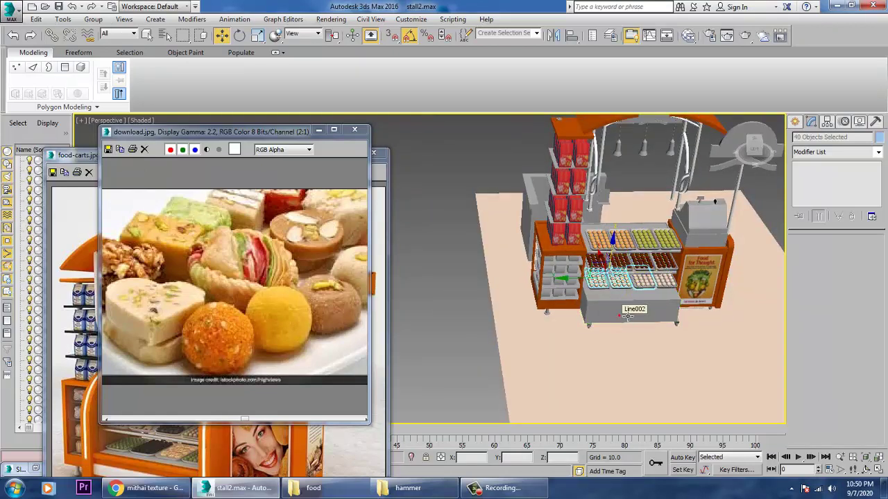
left_click(622, 260, "ctrl")
scroll(652, 292, "up", 6)
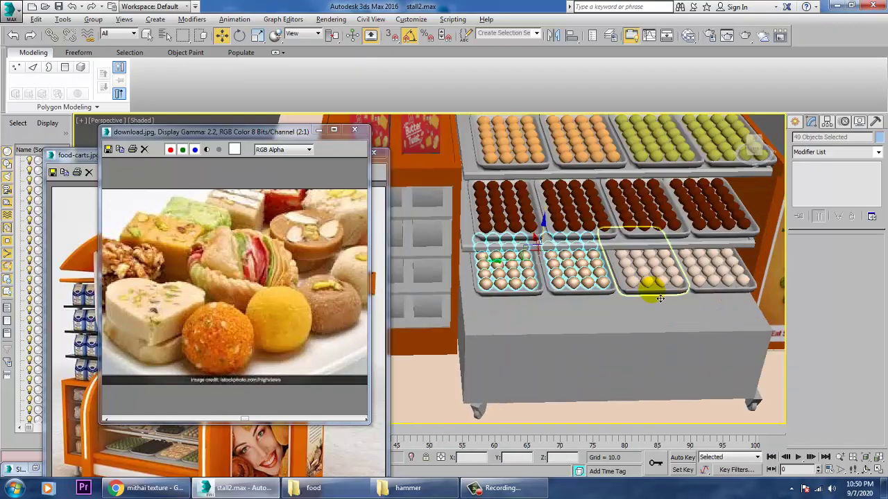
left_click(654, 287, "alt")
- Assign the existing orange noise-bumped material, Material #178, to the selected sweets, check them on the cart and clear the selection
key("m")
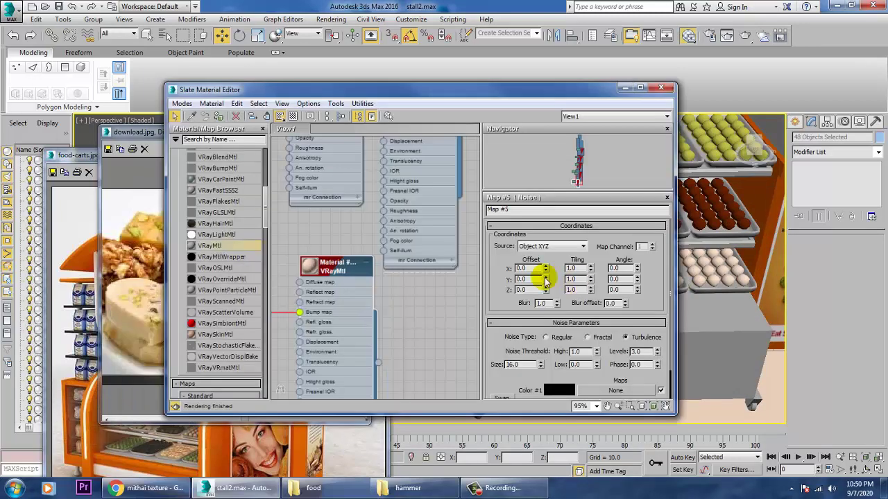
middle_click_drag(376, 234, 409, 346)
middle_click_drag(394, 159, 405, 362)
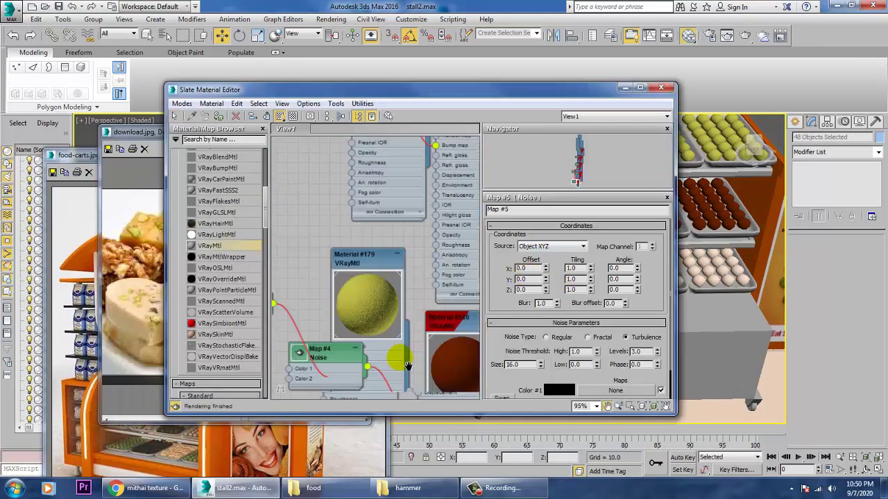
mouse_move(387, 187)
middle_mouse_down()
mouse_move(381, 320)
mouse_move(353, 301)
mouse_move(367, 307)
mouse_move(356, 234)
mouse_move(430, 279)
middle_mouse_up()
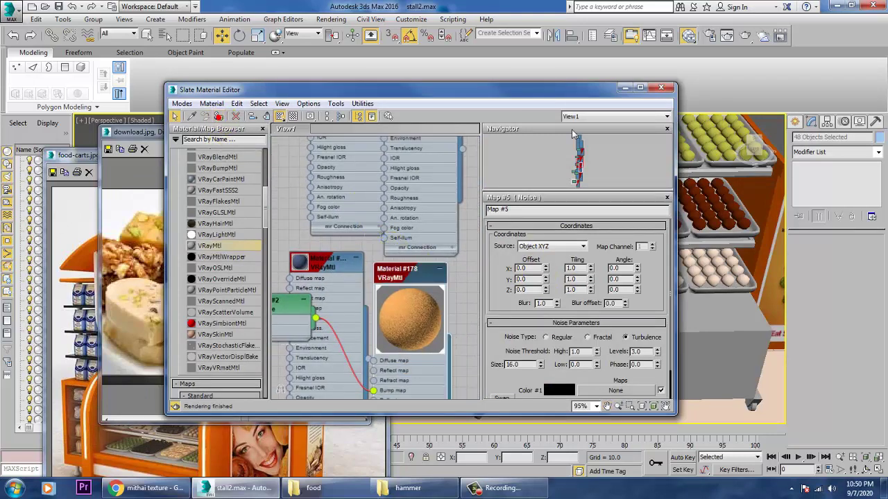
left_click(625, 88)
scroll(661, 242, "down", 5)
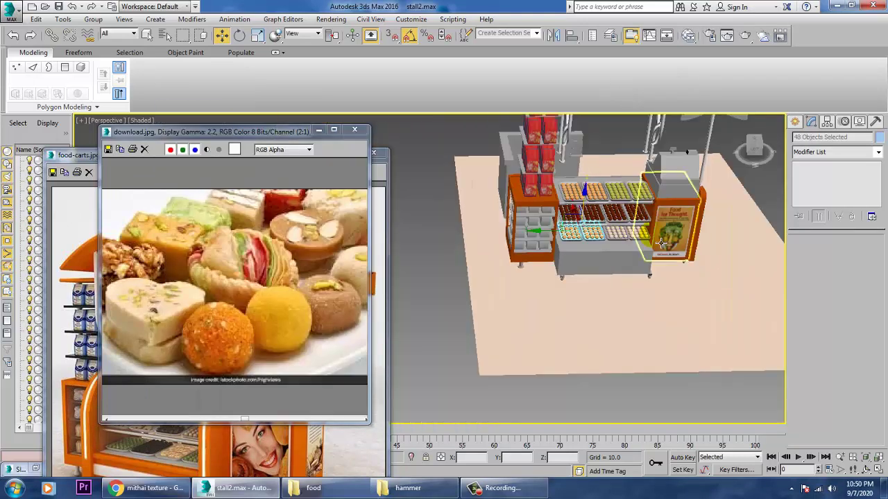
middle_click_drag(661, 242, 677, 271, "alt")
scroll(673, 297, "up", 6)
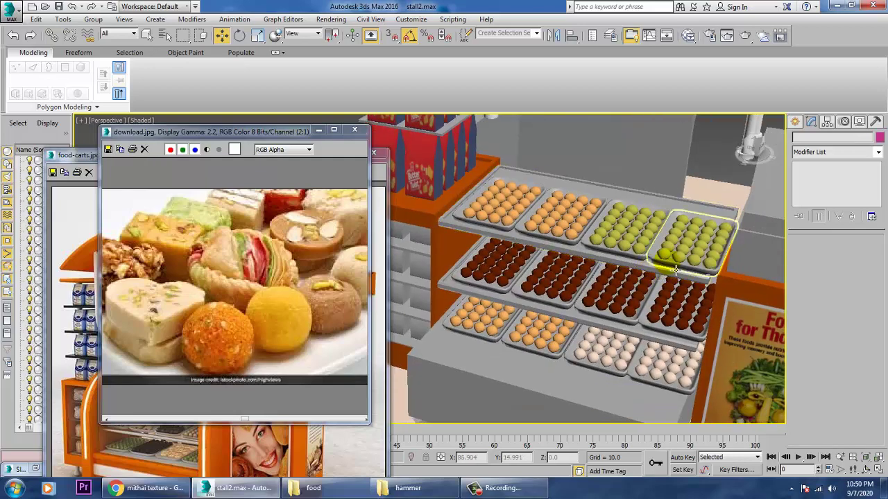
- Close the sweets photo to uncover the food cart reference image and compare its display trays
left_click(353, 131)
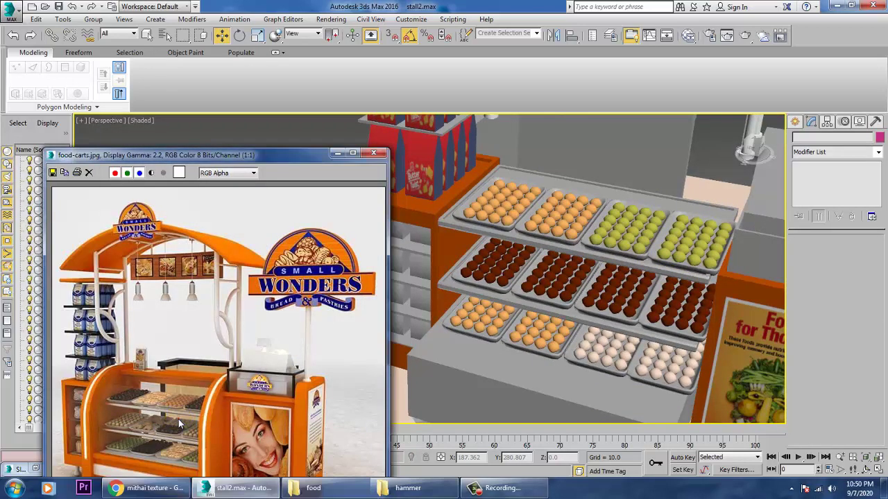
left_click(174, 418, "ctrl")
scroll(242, 393, "down", 2)
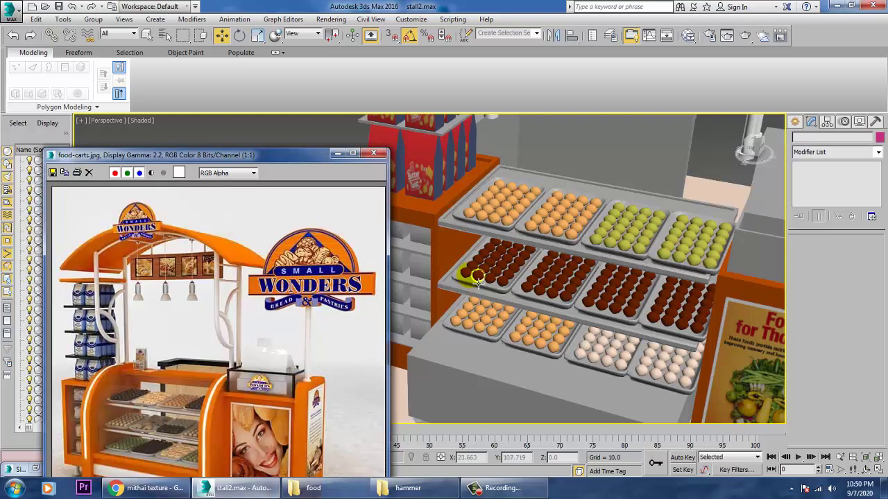
- Select all twelve trays on the three shelves, leaving out the sweets, the shelf boards and the counter
left_click(477, 206)
left_click(552, 243, "ctrl")
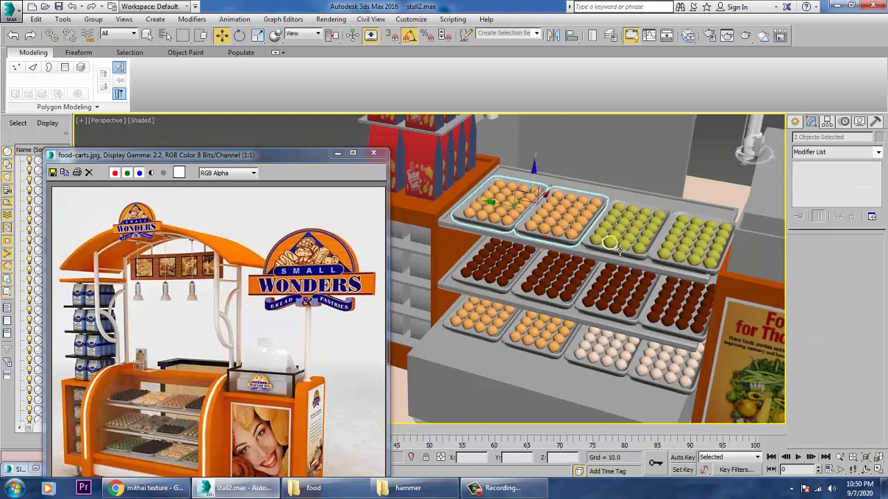
left_click(605, 251, "ctrl")
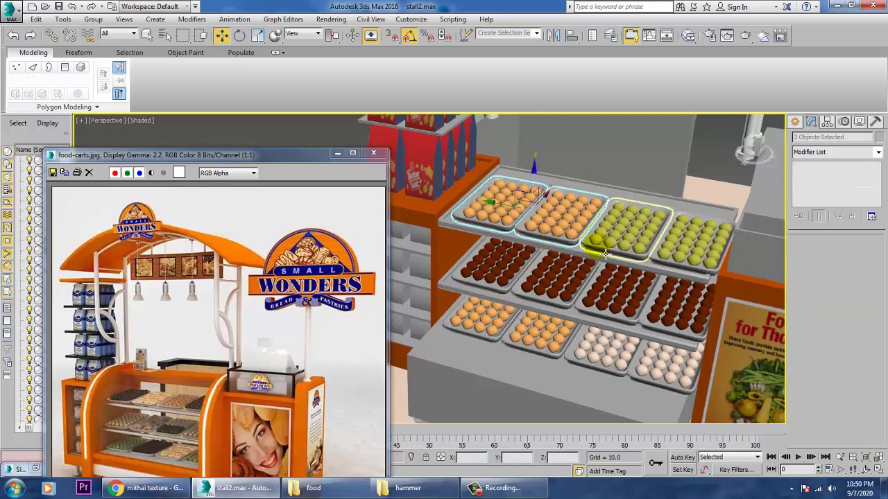
left_click(662, 261, "ctrl")
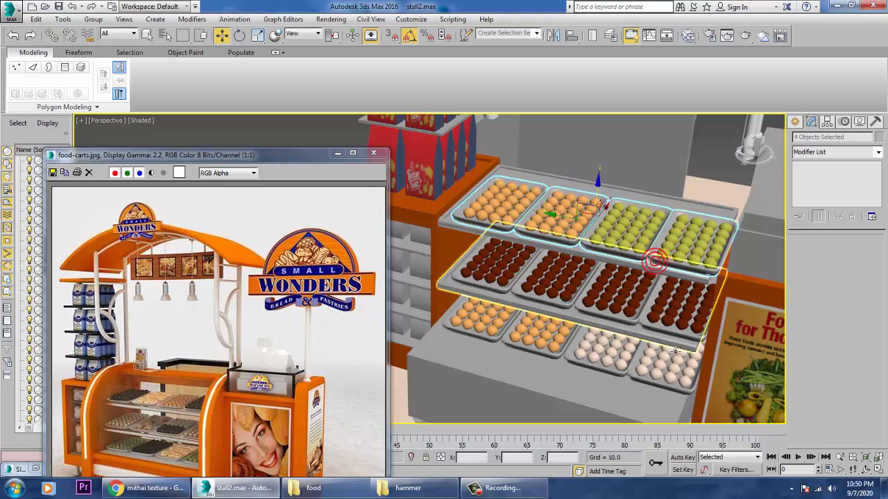
left_click(603, 319, "ctrl")
left_click(550, 304, "ctrl")
left_click(494, 298, "ctrl")
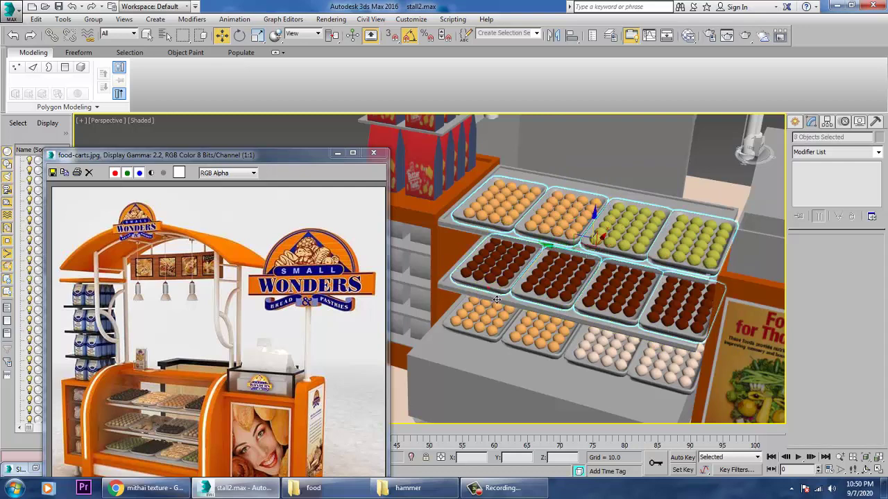
left_click(481, 338, "ctrl")
left_click(531, 356, "ctrl")
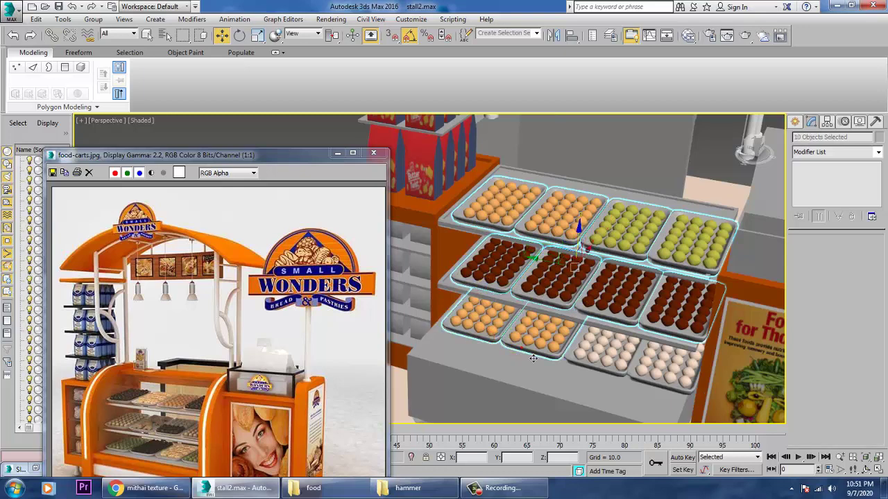
left_click(587, 375, "ctrl")
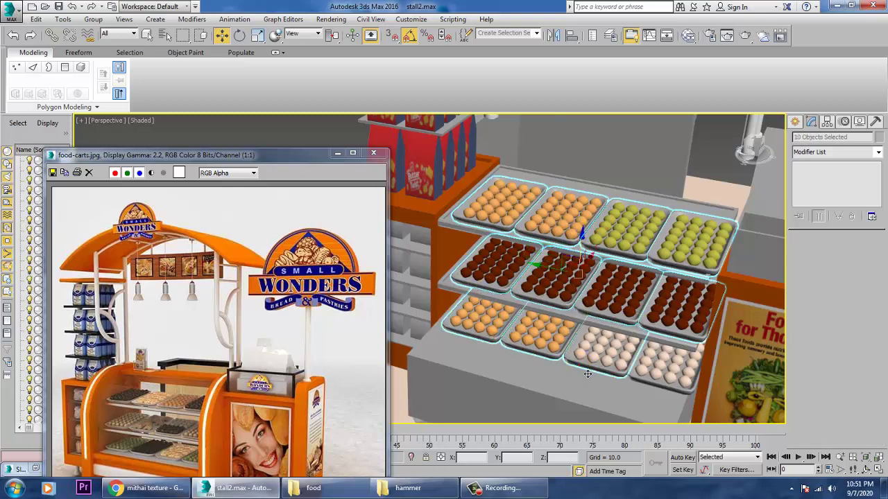
left_click(636, 383, "ctrl")
- Reopen the Slate Material Editor, add a new VRayMtl in an empty area of the node view and open its parameters
key("m")
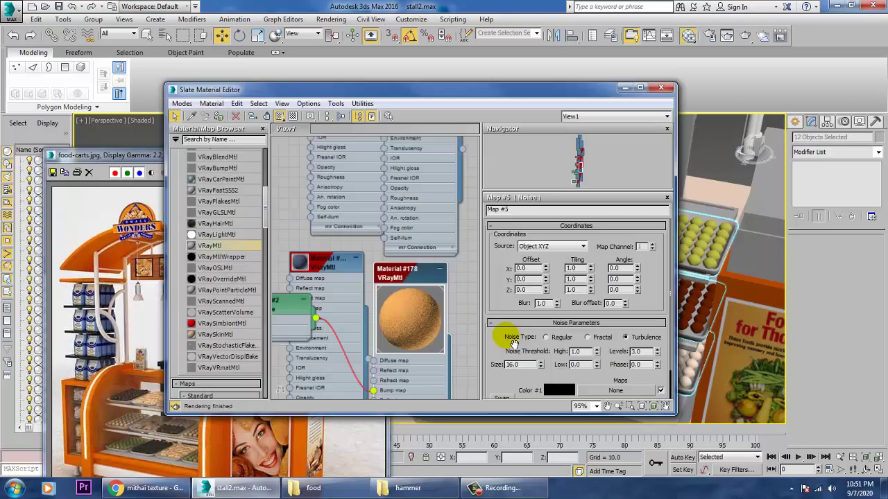
scroll(375, 343, "down", 2)
scroll(366, 345, "down", 3)
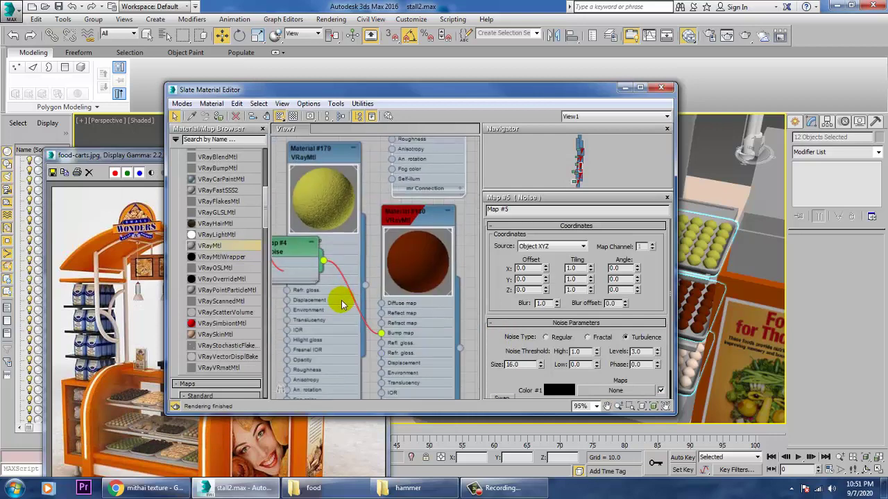
scroll(407, 208, "down", 4)
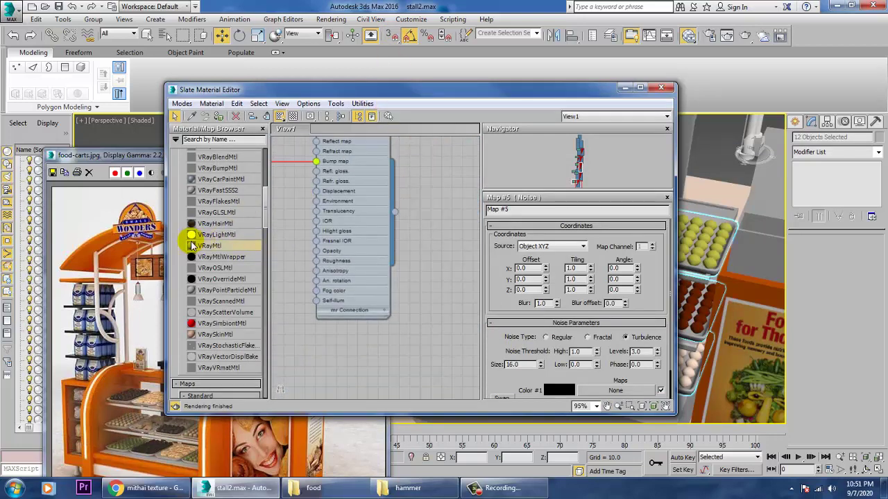
left_click_drag(421, 247, 392, 214)
double_click(439, 234)
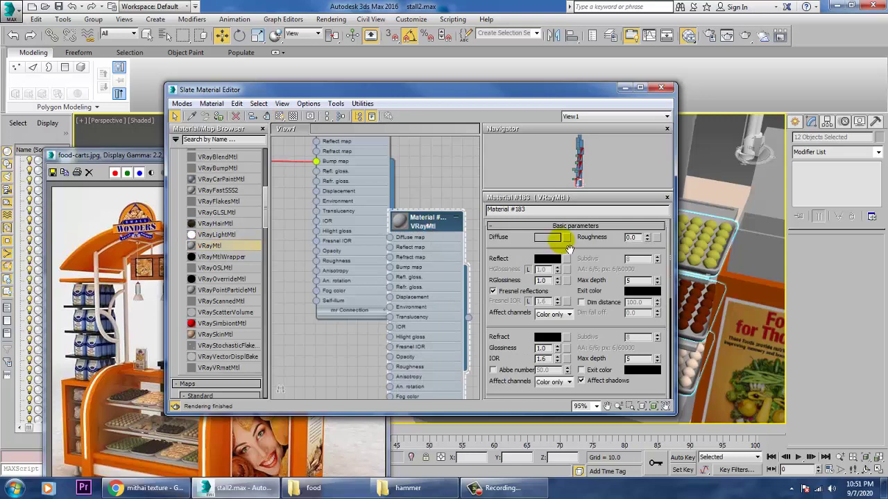
- Give the new material a grey reflection colour and 0.81 reflection glossiness, enlarge its preview and assign it to the selected trays
left_click(544, 261)
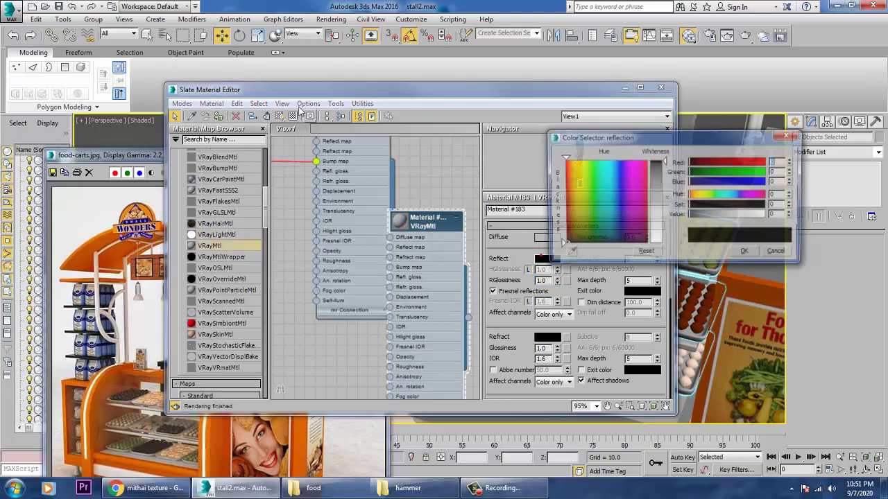
left_click_drag(655, 168, 660, 182)
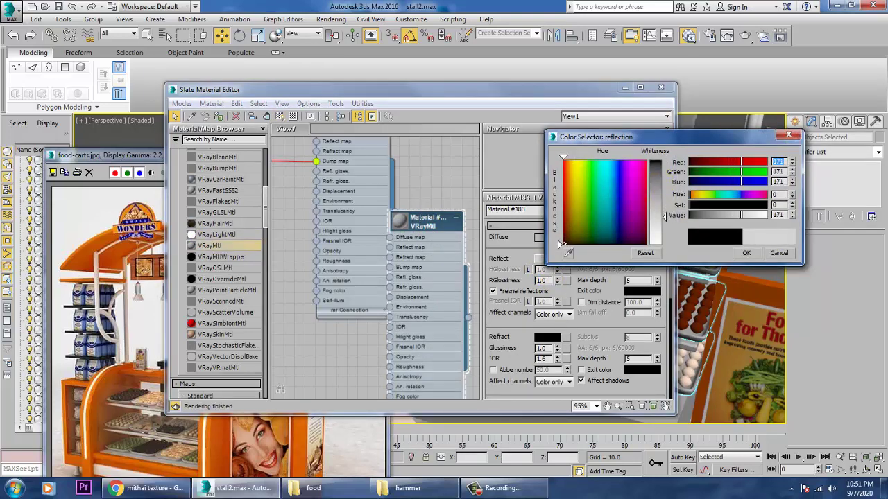
left_click_drag(741, 215, 715, 256)
left_click(747, 253)
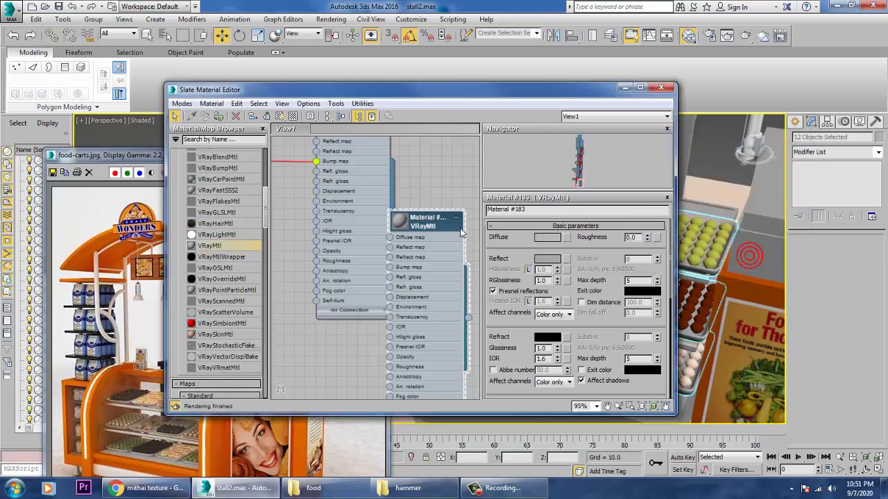
double_click(405, 222)
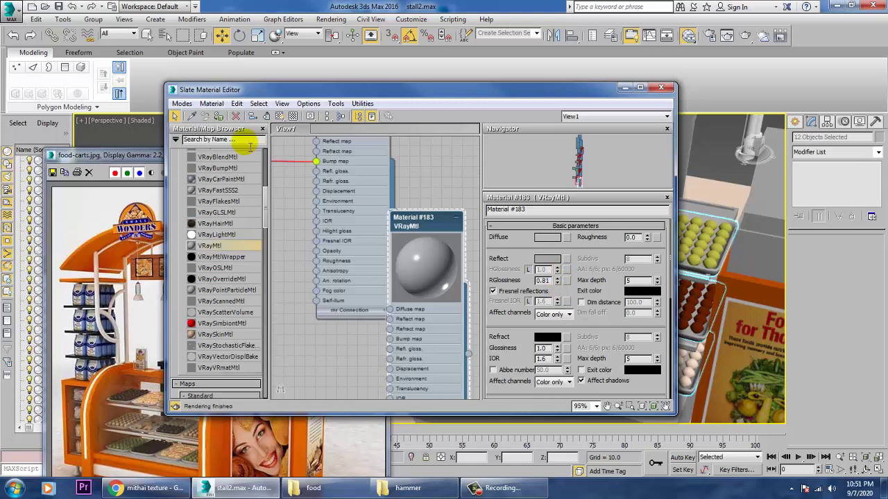
left_click(217, 116)
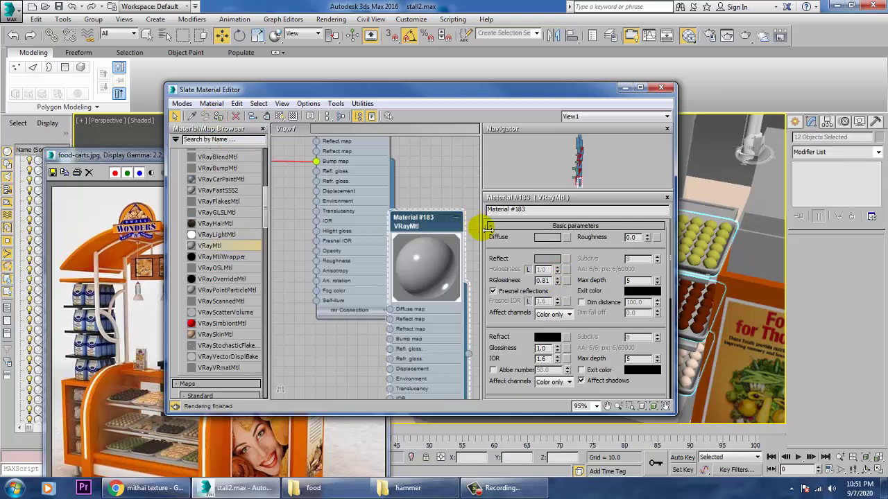
- Lighten the tray material's diffuse colour to a neutral grey with a value of 191
left_click(548, 238)
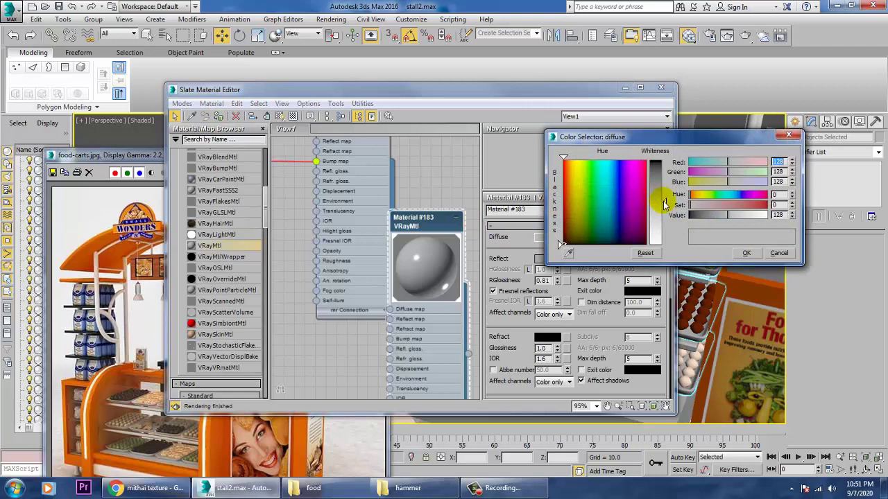
left_click_drag(664, 203, 664, 227)
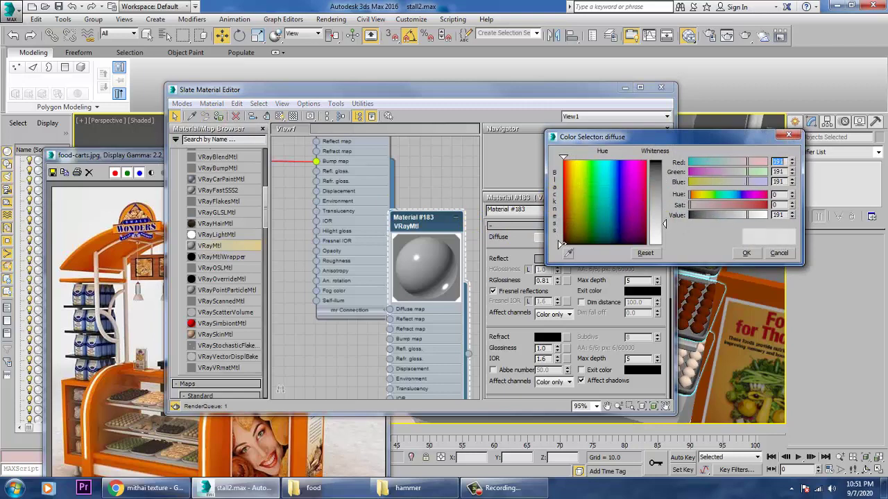
left_click(748, 253)
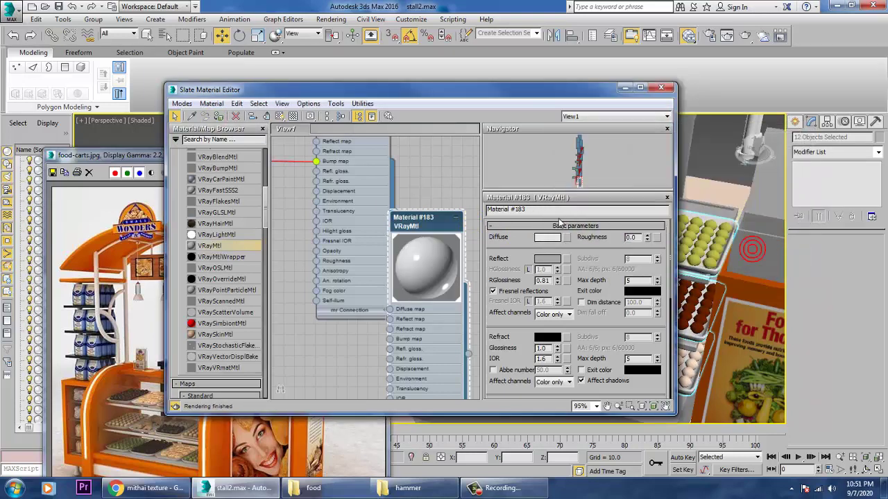
- Give the tray material a light warm cream diffuse colour and close the Slate Material Editor
left_click(547, 238)
left_click_drag(597, 174, 565, 186)
left_click(569, 179)
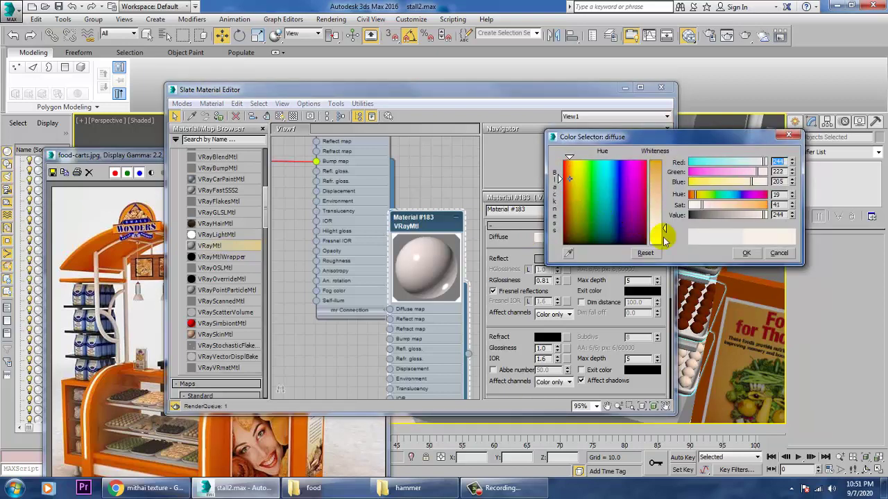
left_click_drag(664, 231, 664, 223)
left_click(747, 253)
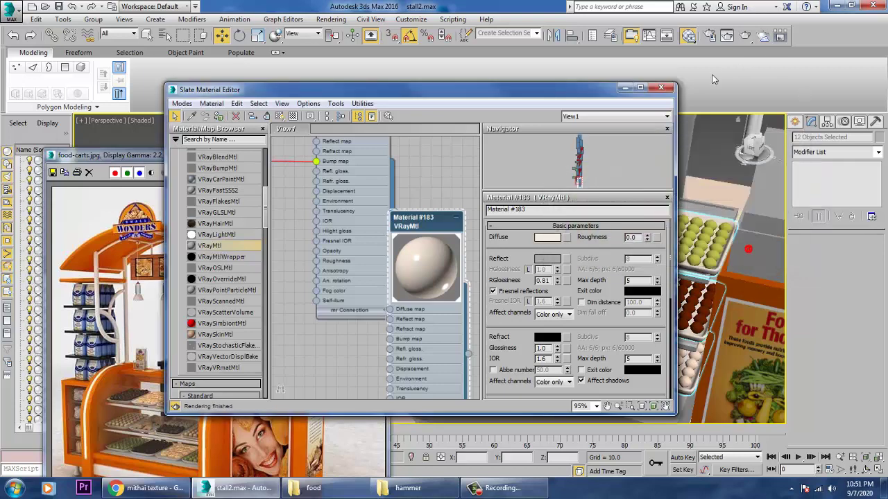
left_click(664, 92)
- Unhide all hidden objects so the full food cart is shown around the trays
scroll(682, 247, "down", 6)
scroll(680, 233, "up", 4)
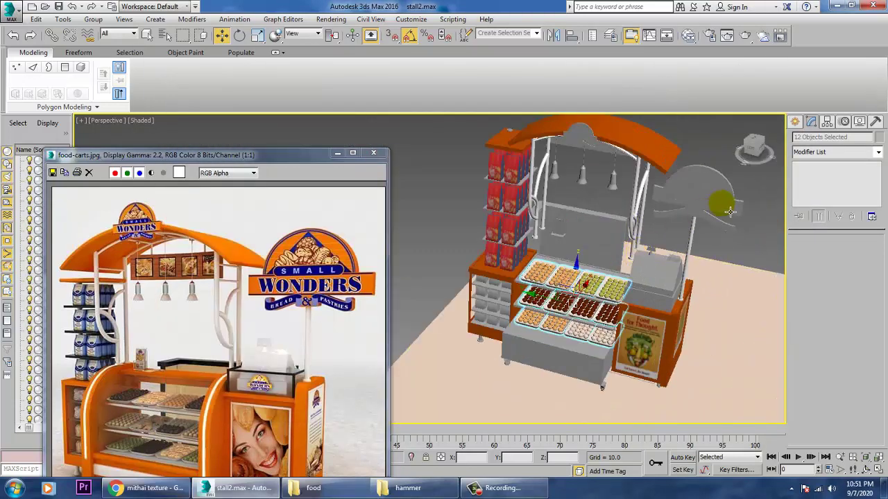
right_click(802, 128)
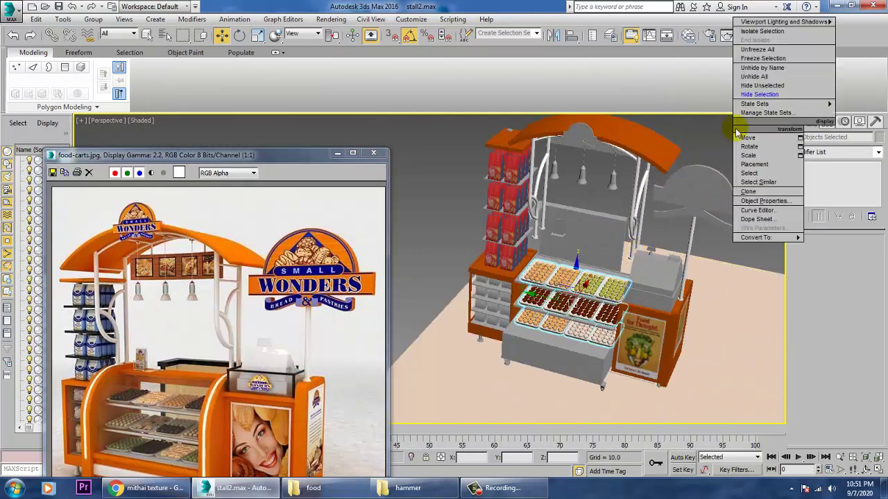
left_click(770, 85)
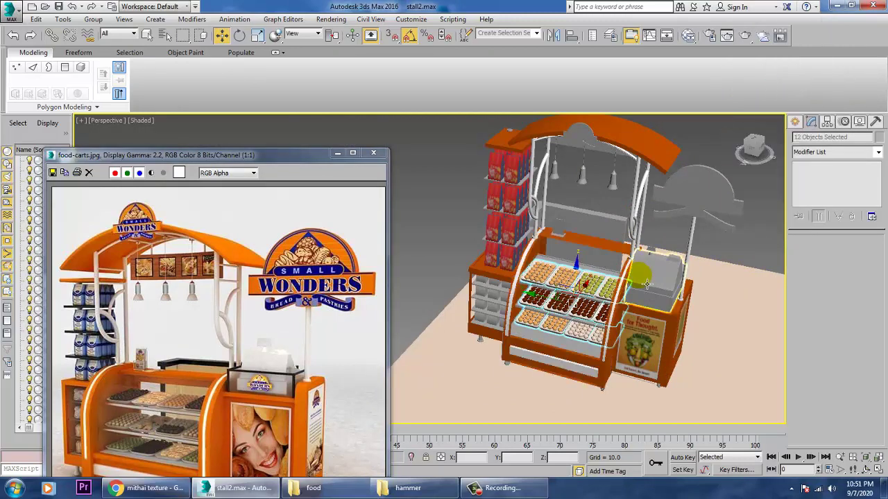
- Examine the display case and whole cart against the food cart reference image, moving the image clear for a side-by-side comparison
scroll(622, 281, "up", 5)
mouse_move(596, 285)
middle_mouse_down("alt")
mouse_move(609, 283)
mouse_move(607, 290)
middle_mouse_up("alt")
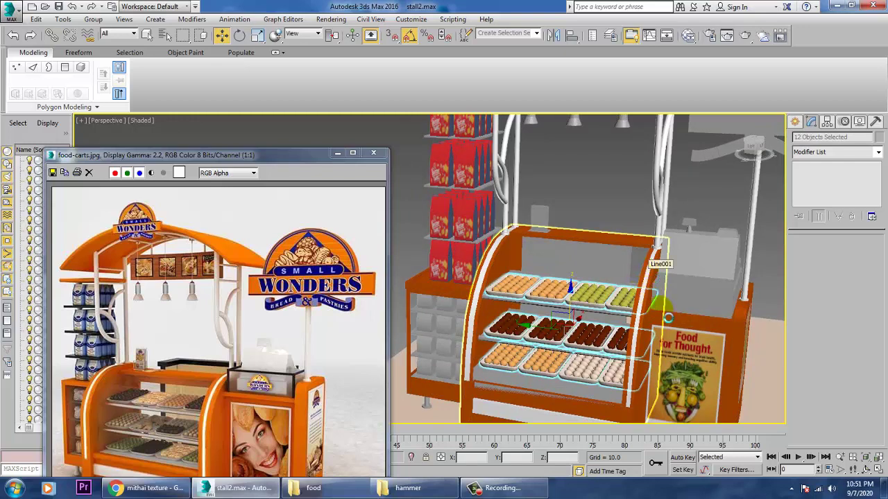
scroll(627, 276, "down", 3)
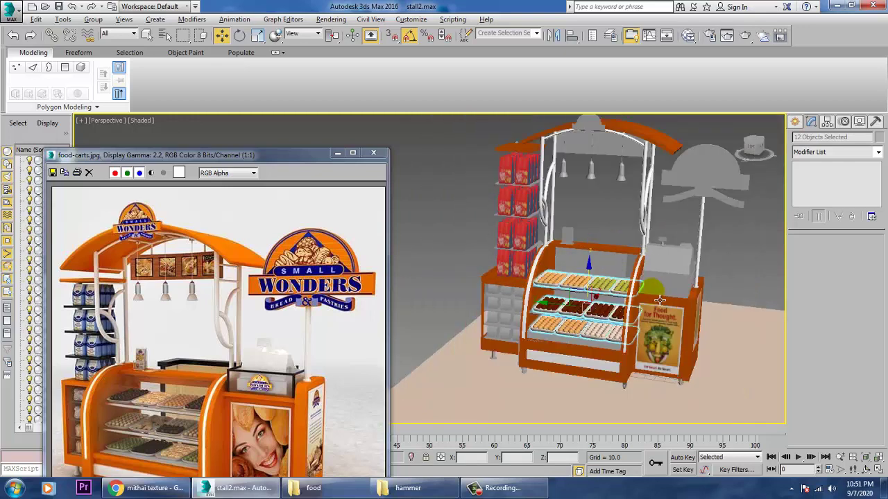
mouse_move(661, 300)
middle_mouse_down("alt")
mouse_move(644, 297)
mouse_move(651, 306)
middle_mouse_up("alt")
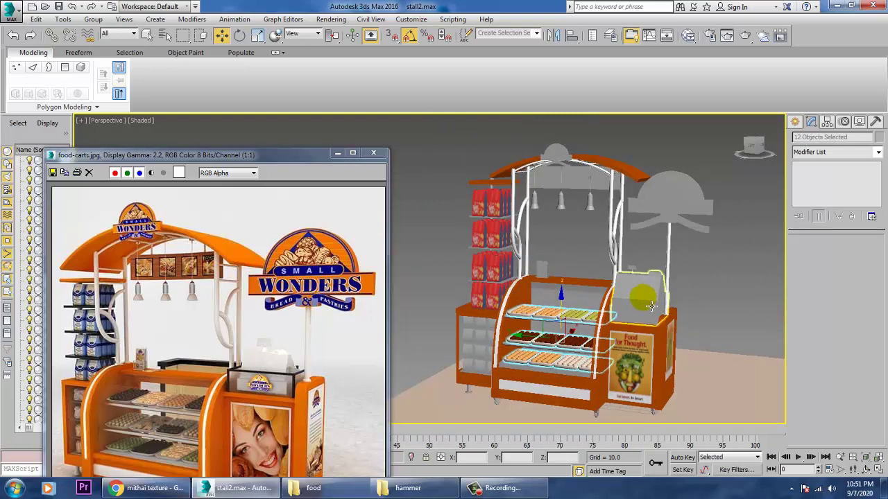
left_click_drag(284, 154, 267, 106)
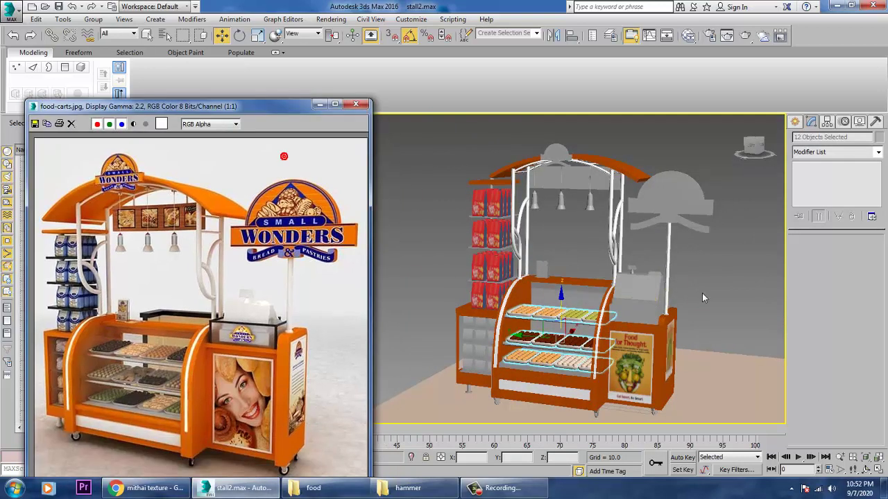
middle_click_drag(701, 302, 688, 299)
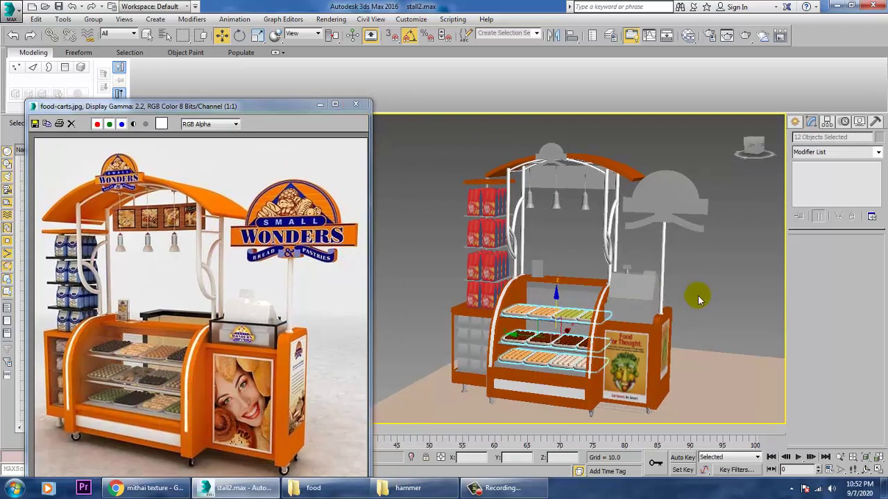